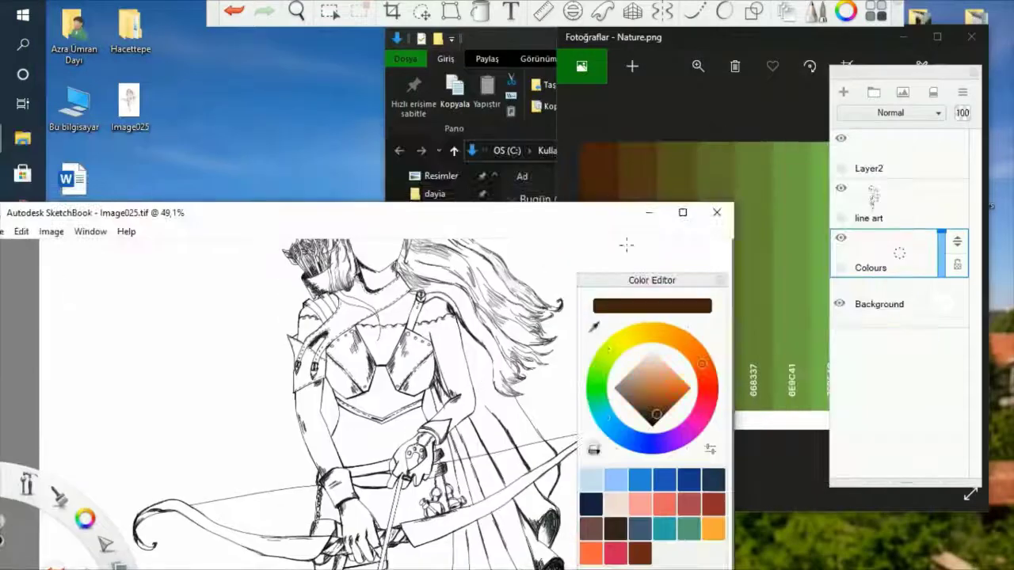
# - Dab rows of green and red colour swatches beside the figure on the Colours layer, sampled from the reference palettes
pyautogui.click(156, 267)
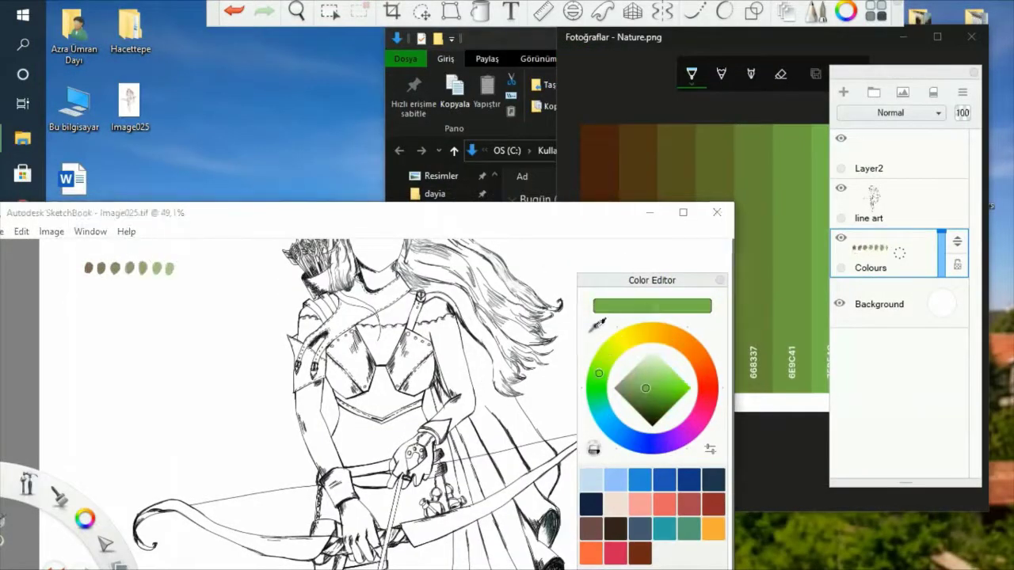
pyautogui.click(169, 268)
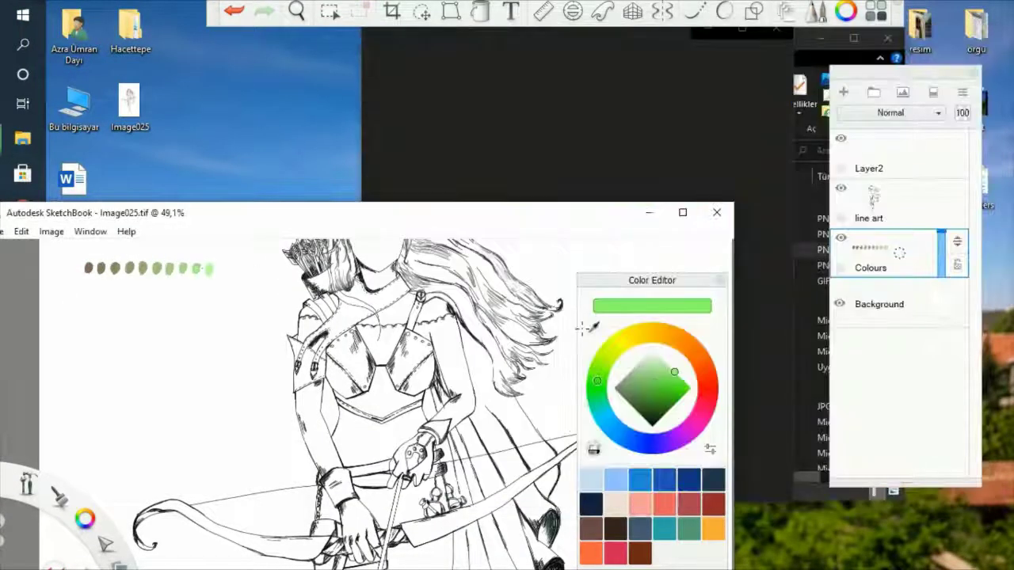
pyautogui.click(87, 291)
pyautogui.click(101, 291)
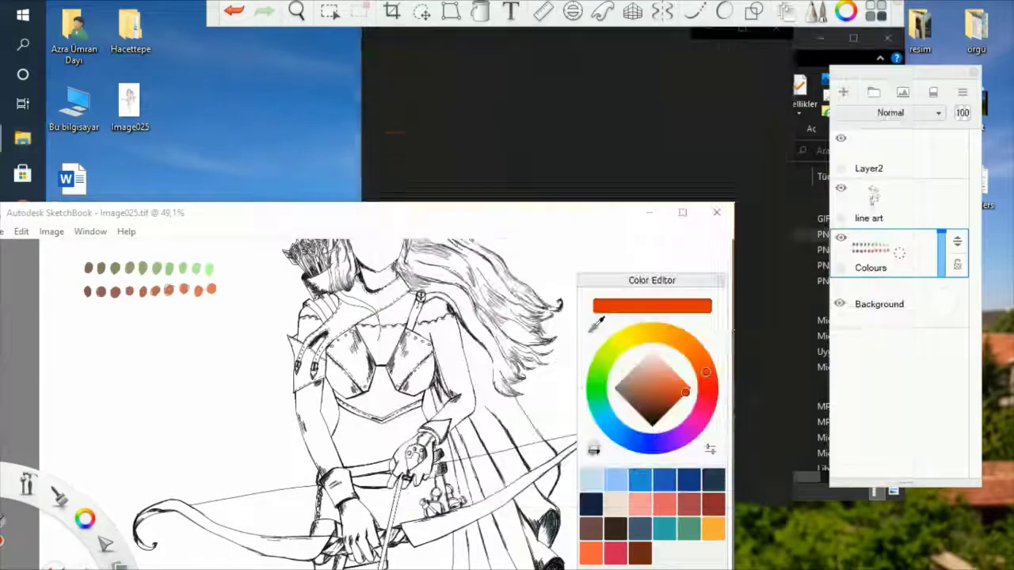
# - Dab a third row of brown leather swatches sampled from Deri.png below the red row
pyautogui.click(88, 314)
pyautogui.click(143, 315)
pyautogui.click(155, 314)
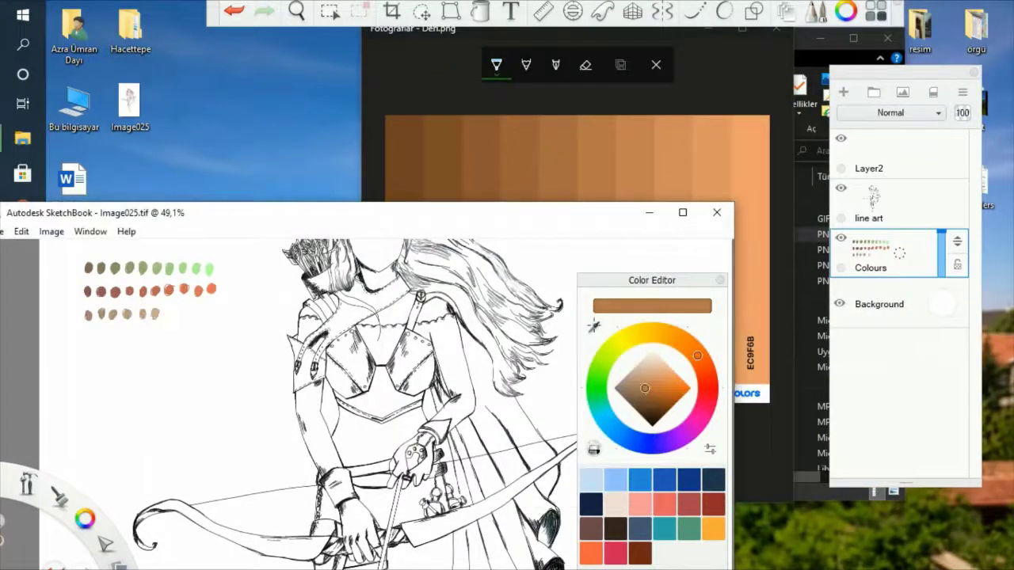
# - Open the Skin.png palette and dab a fourth row of skin-tone swatches sampled from it
pyautogui.click(22, 138)
pyautogui.doubleClick(464, 283)
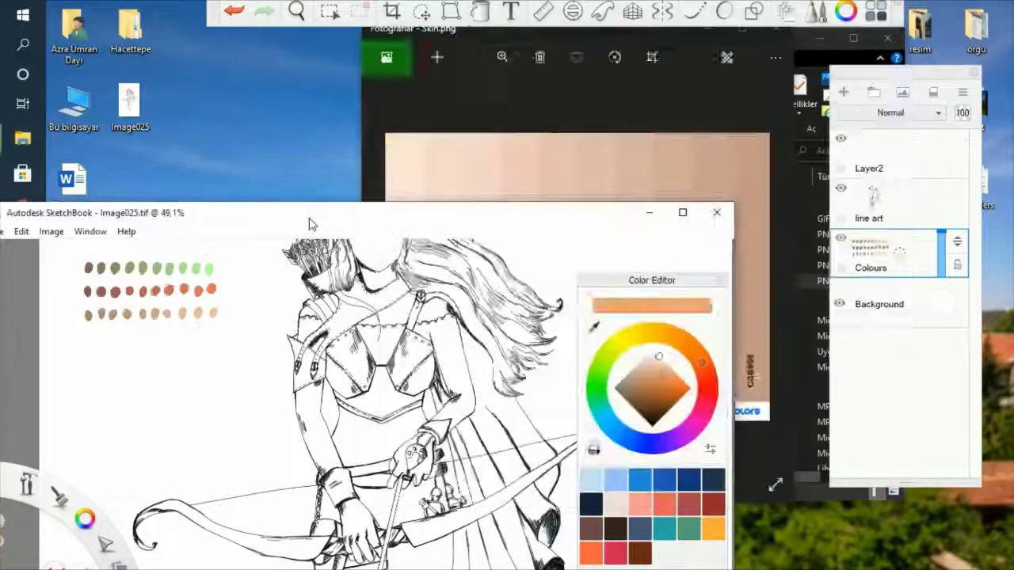
pyautogui.click(87, 334)
pyautogui.click(102, 334)
pyautogui.click(115, 335)
pyautogui.click(131, 334)
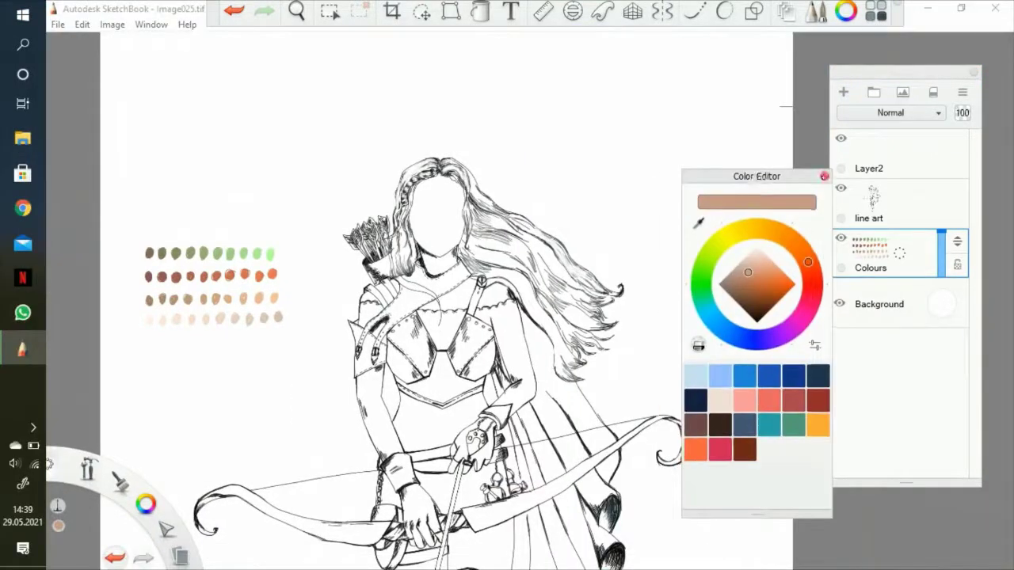
# - Add a new layer named "flat colours"
pyautogui.hotkey('ctrl', 'shift', 'n')
pyautogui.write('flat c')
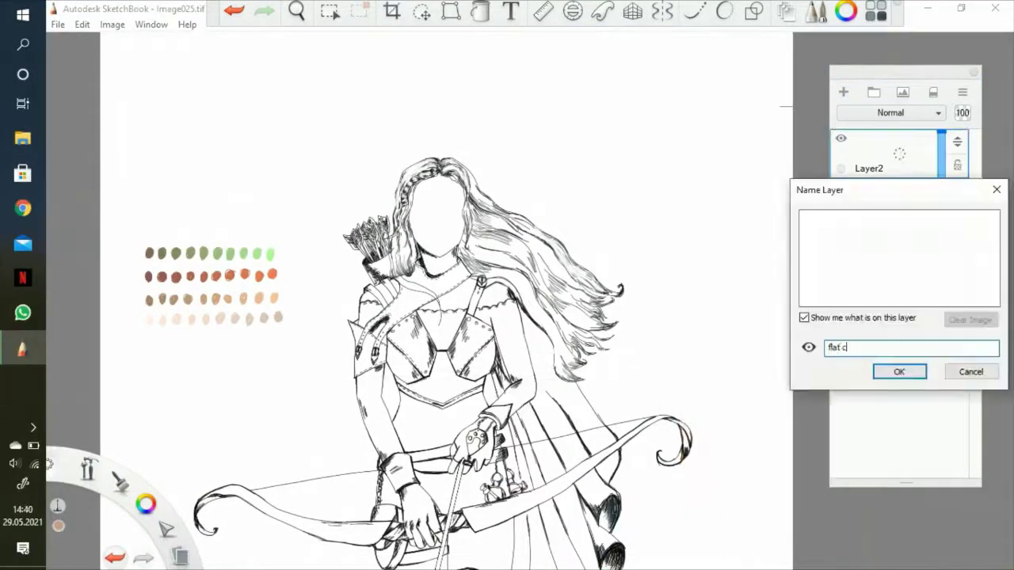
pyautogui.write('olours')
pyautogui.press('Return')
# - Lasso the braided section of hair on the quiver side of the face
pyautogui.click(296, 10)
pyautogui.moveTo(381, 87); pyautogui.dragTo(380, 47)
pyautogui.click(330, 11)
pyautogui.click(449, 43)
pyautogui.moveTo(483, 180)
pyautogui.mouseDown()
pyautogui.moveTo(546, 188)
pyautogui.moveTo(444, 507)
pyautogui.mouseUp()
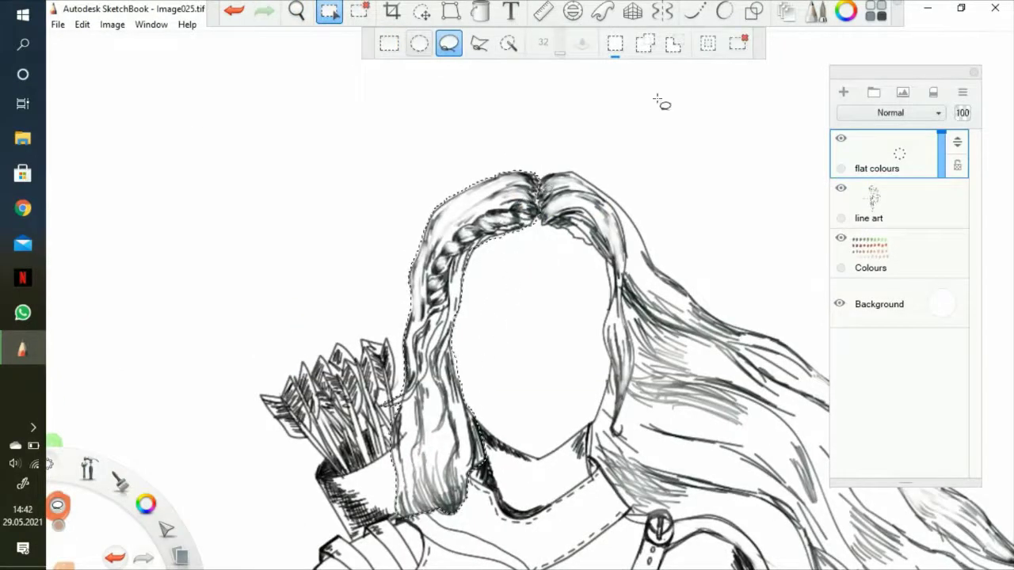
# - Move the flat colours layer below line art and fill the selected hair with orange-red using the Soft Airbrush at 87% opacity
pyautogui.click(120, 481)
pyautogui.moveTo(877, 153); pyautogui.dragTo(876, 206)
pyautogui.click(146, 504)
pyautogui.doubleClick(125, 334)
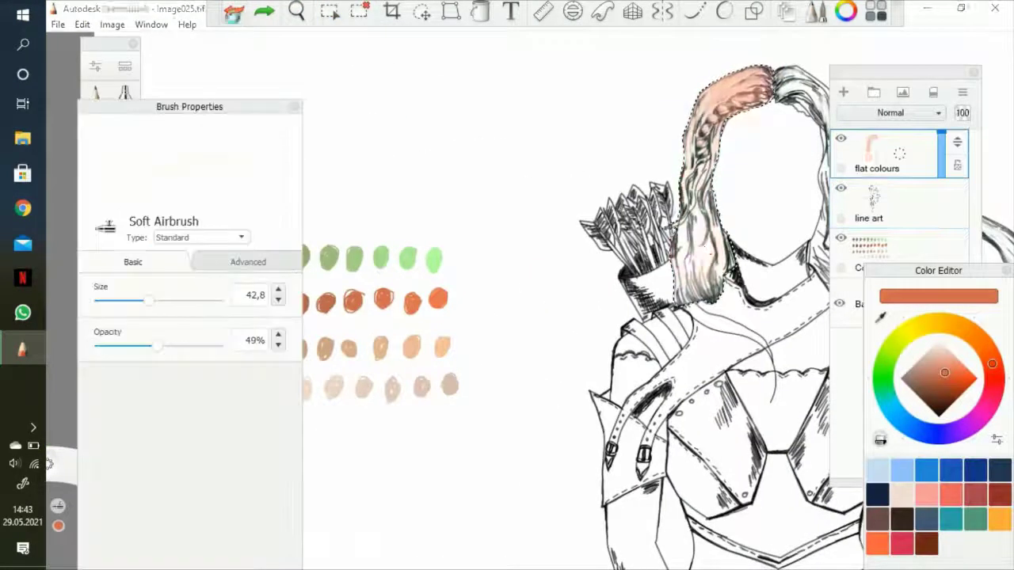
pyautogui.moveTo(717, 103)
pyautogui.mouseDown()
pyautogui.moveTo(697, 285)
pyautogui.moveTo(712, 159)
pyautogui.mouseUp()
# - Lasso the thin loose strand falling over the chest and fill it with the same orange-red
pyautogui.click(330, 11)
pyautogui.scroll(3, 469, 276)
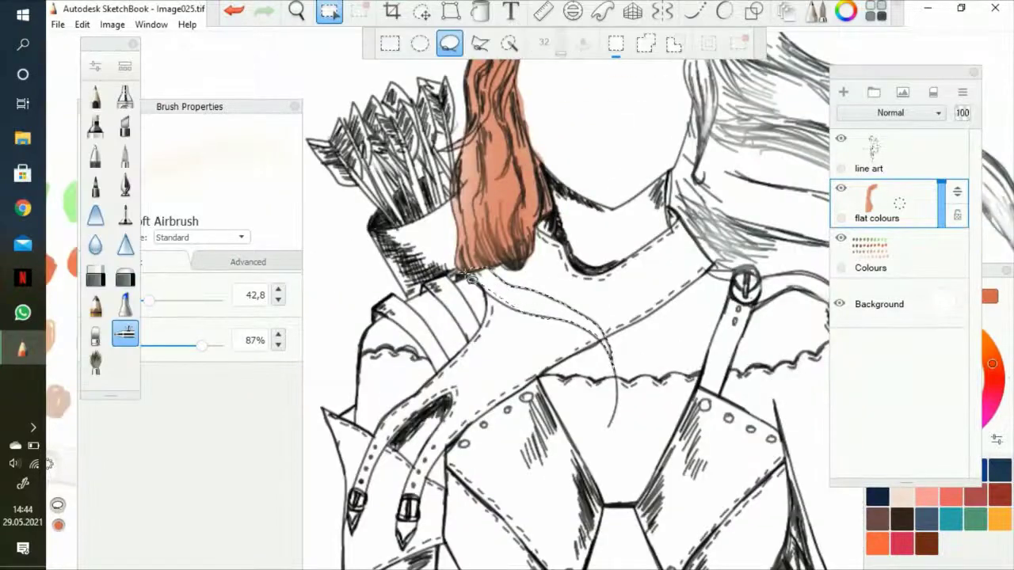
pyautogui.moveTo(469, 277); pyautogui.dragTo(468, 272)
pyautogui.click(296, 10)
pyautogui.moveTo(475, 119); pyautogui.dragTo(443, 364)
# - Select the front lock framing the other side of the face and fill it with orange-red
pyautogui.click(331, 11)
pyautogui.moveTo(440, 115); pyautogui.dragTo(444, 135)
pyautogui.click(296, 11)
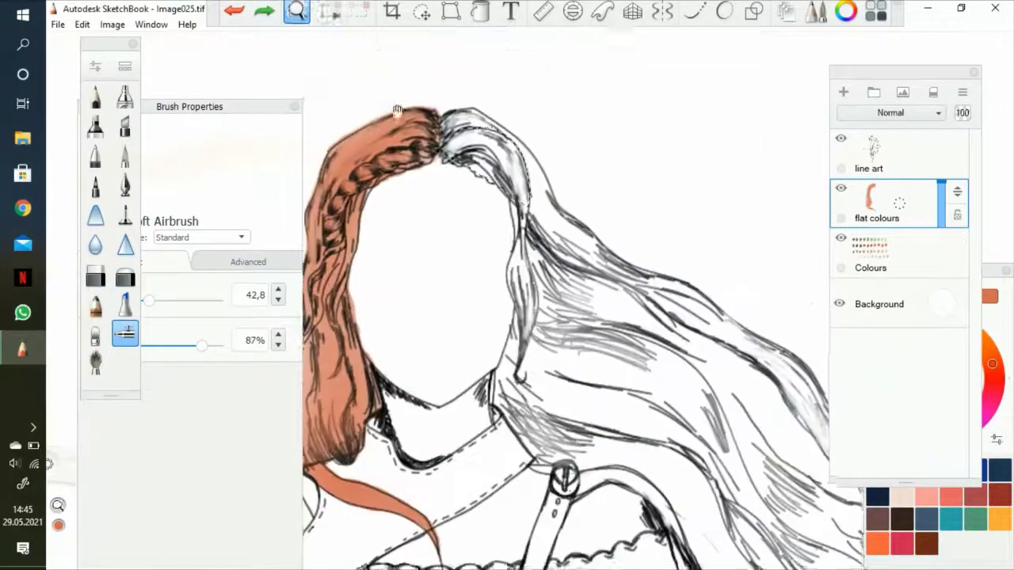
pyautogui.moveTo(398, 110); pyautogui.dragTo(399, 115)
pyautogui.click(330, 11)
pyautogui.moveTo(448, 155); pyautogui.dragTo(507, 301)
pyautogui.click(330, 11)
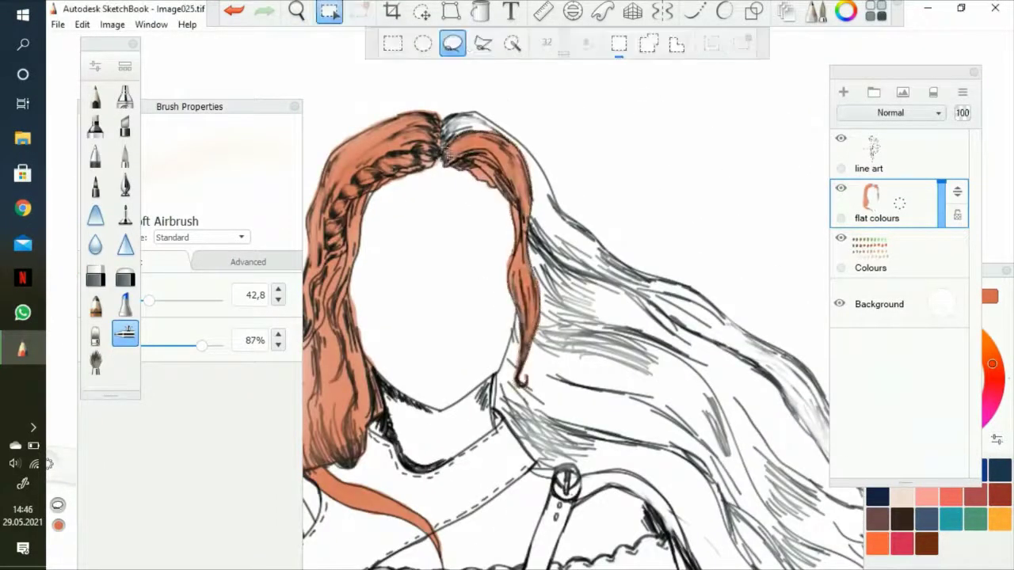
# - Lasso the large windblown section of hair from the parting to its tips and airbrush it orange-red
pyautogui.moveTo(443, 190); pyautogui.dragTo(317, 99)
pyautogui.moveTo(539, 204); pyautogui.dragTo(327, 70)
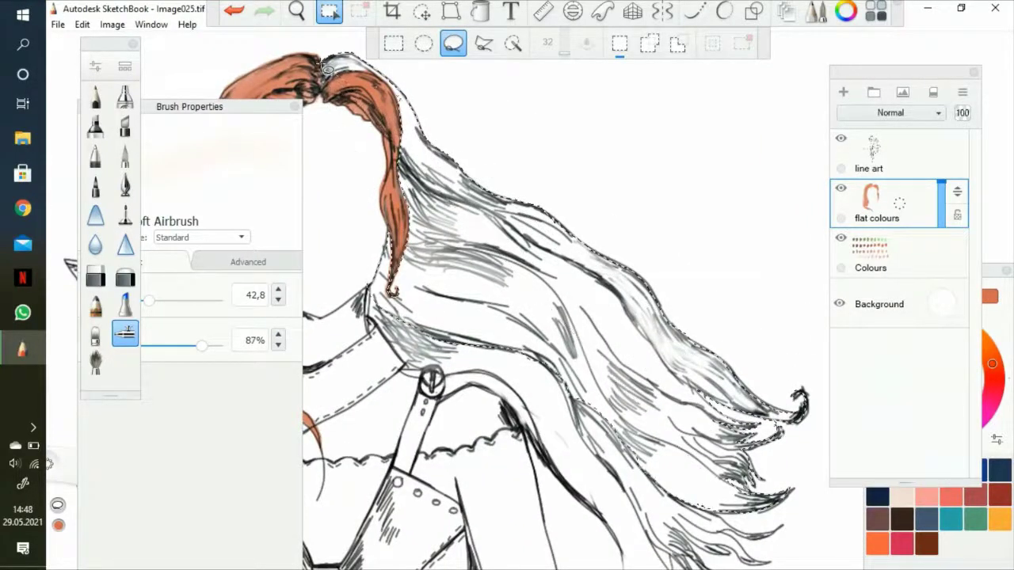
pyautogui.click(296, 10)
pyautogui.moveTo(349, 87)
pyautogui.mouseDown()
pyautogui.moveTo(486, 152)
pyautogui.moveTo(602, 317)
pyautogui.moveTo(752, 444)
pyautogui.mouseUp()
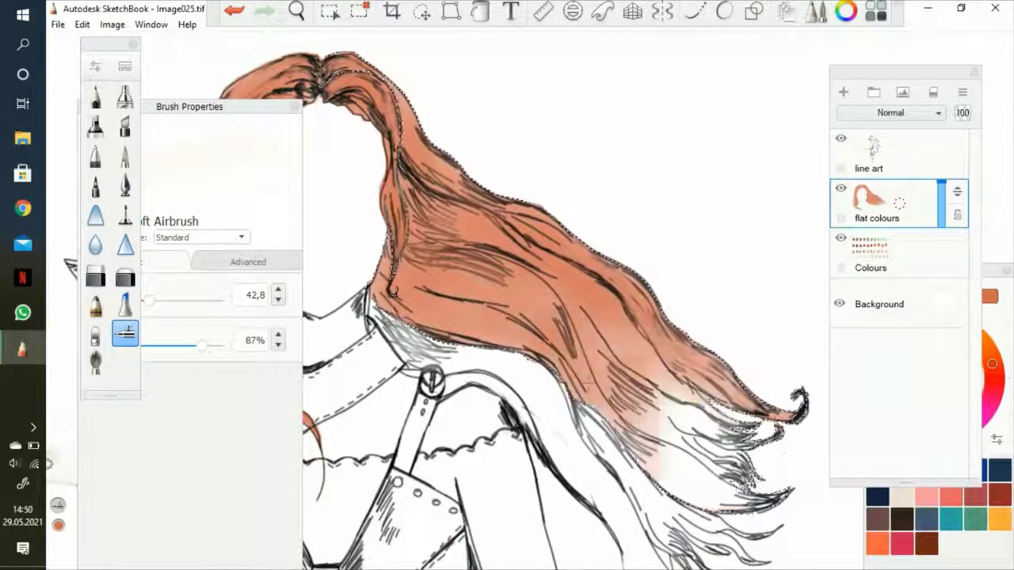
pyautogui.moveTo(393, 292)
pyautogui.mouseDown()
pyautogui.moveTo(697, 412)
pyautogui.moveTo(737, 381)
pyautogui.mouseUp()
pyautogui.moveTo(476, 317); pyautogui.dragTo(457, 229)
# - Lasso the lower section of hair behind the shoulder and airbrush it orange-red
pyautogui.click(330, 11)
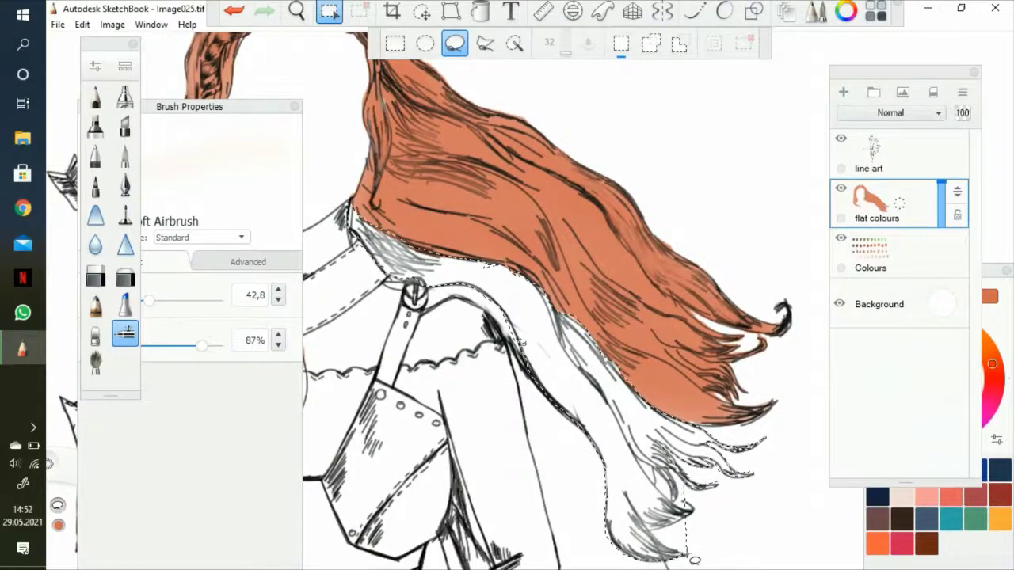
pyautogui.moveTo(694, 560); pyautogui.dragTo(683, 555)
pyautogui.click(125, 333)
pyautogui.moveTo(427, 253)
pyautogui.mouseDown()
pyautogui.moveTo(697, 443)
pyautogui.moveTo(626, 538)
pyautogui.mouseUp()
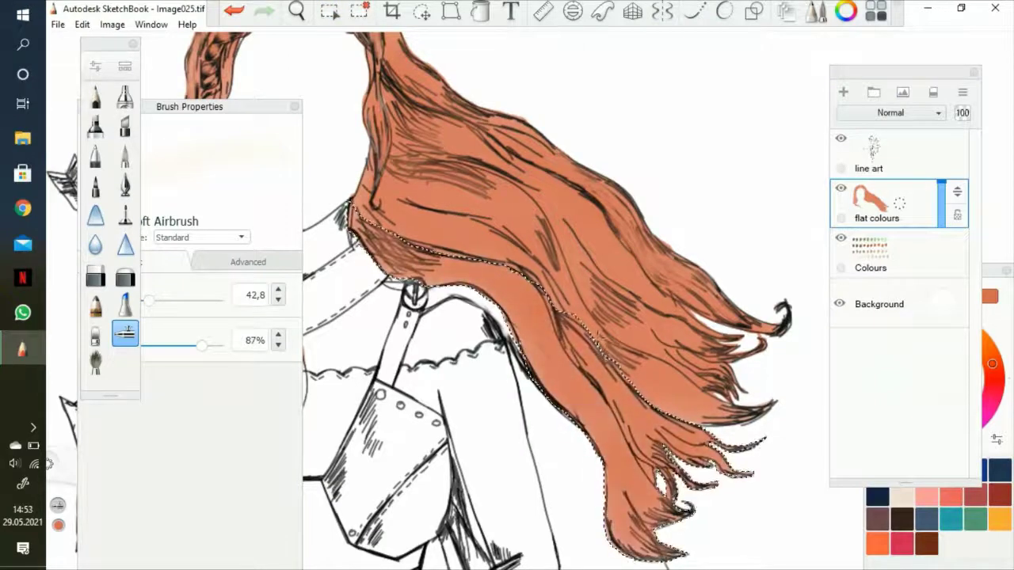
# - Clean up colour spilling past the hair outline with the Hard Eraser
pyautogui.press('e')
pyautogui.moveTo(495, 355); pyautogui.dragTo(557, 451)
pyautogui.moveTo(608, 218); pyautogui.dragTo(640, 254)
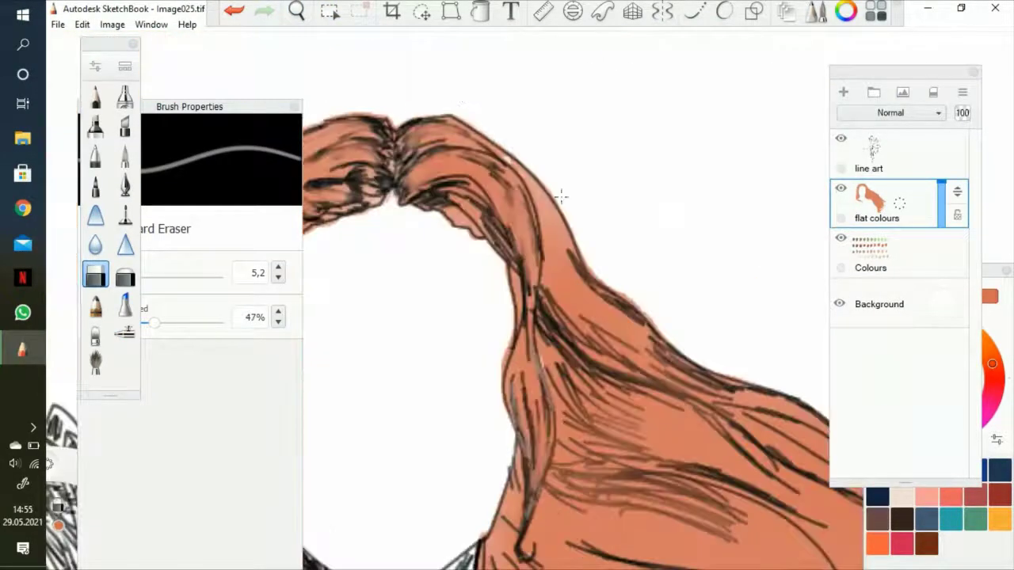
pyautogui.moveTo(519, 337); pyautogui.dragTo(582, 66)
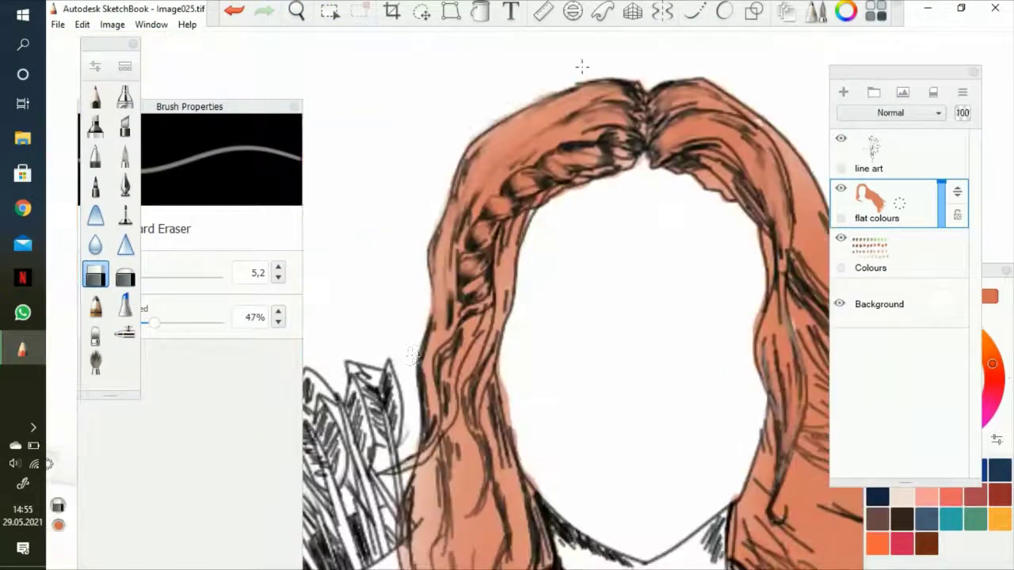
pyautogui.moveTo(703, 196); pyautogui.dragTo(602, 333)
# - Airbrush flat colours onto the outfit, including green on the hand gripping the bow
pyautogui.click(125, 332)
pyautogui.moveTo(507, 301)
pyautogui.mouseDown()
pyautogui.moveTo(507, 210)
pyautogui.moveTo(555, 317)
pyautogui.mouseUp()
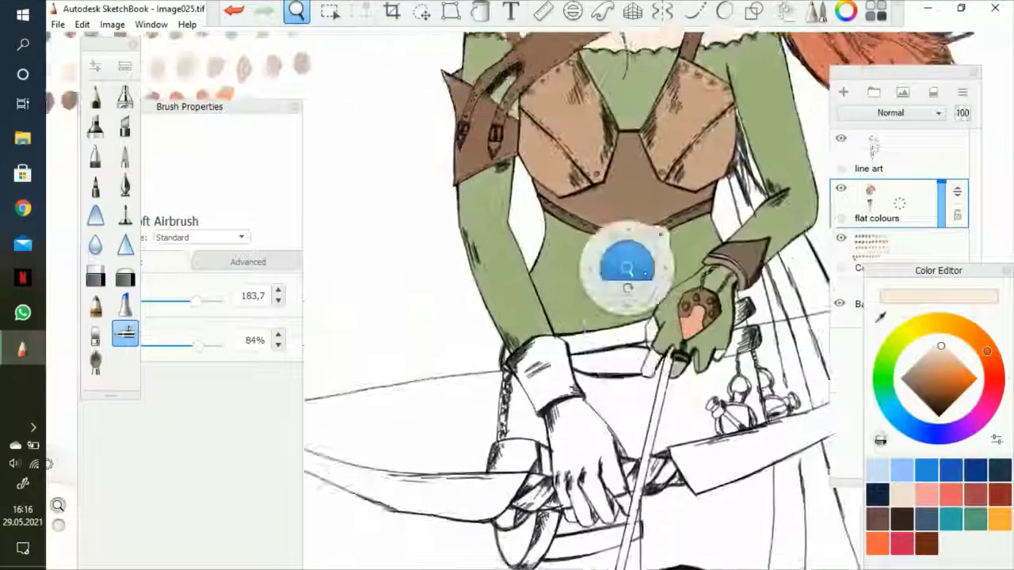
pyautogui.moveTo(622, 267); pyautogui.dragTo(623, 121)
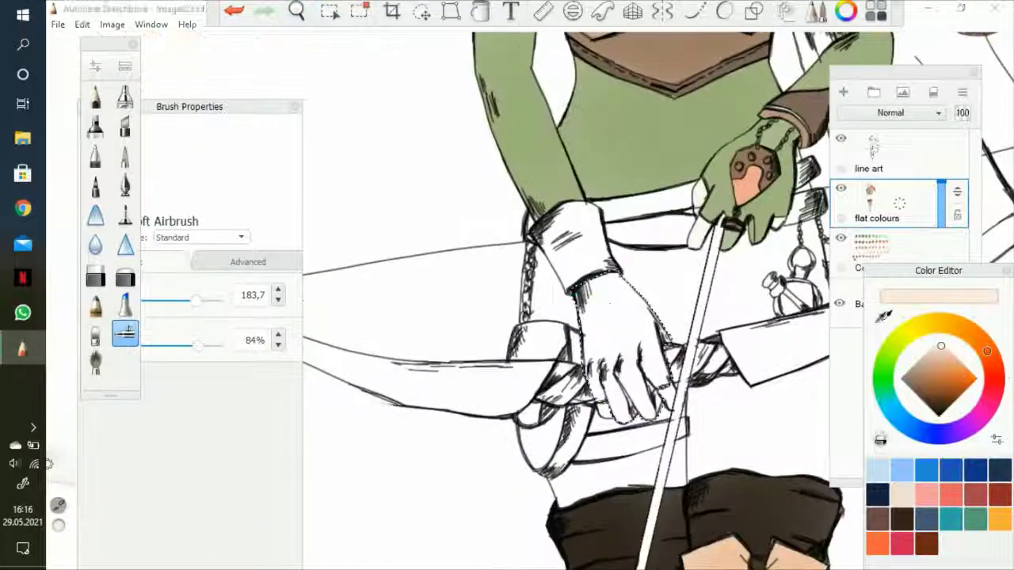
pyautogui.click(296, 9)
pyautogui.moveTo(620, 261); pyautogui.dragTo(619, 279)
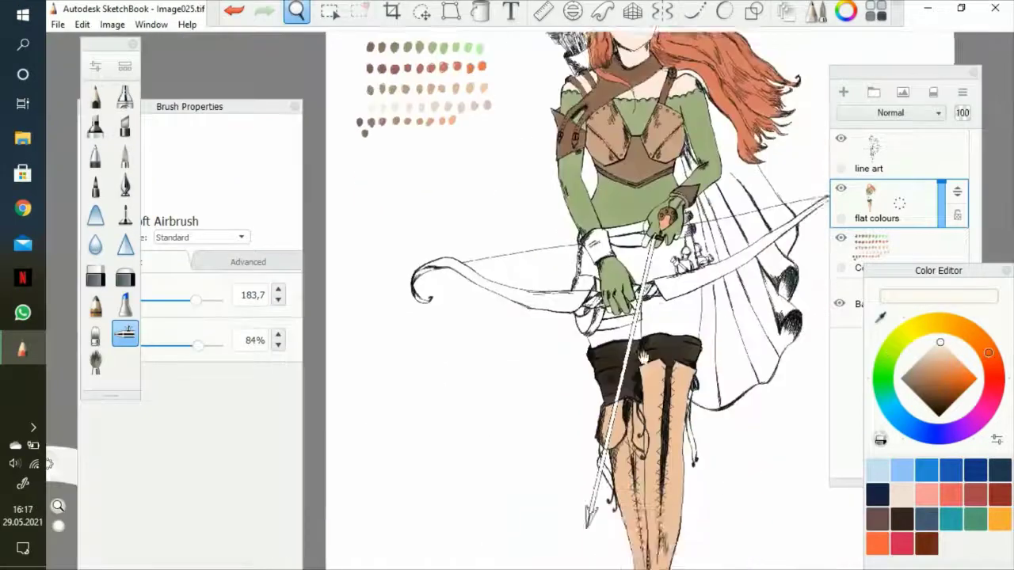
# - Select the small piece of cape between the bodice and the arm and fill it with maroon
pyautogui.click(329, 10)
pyautogui.scroll(5, 620, 278)
pyautogui.scroll(-3, 619, 278)
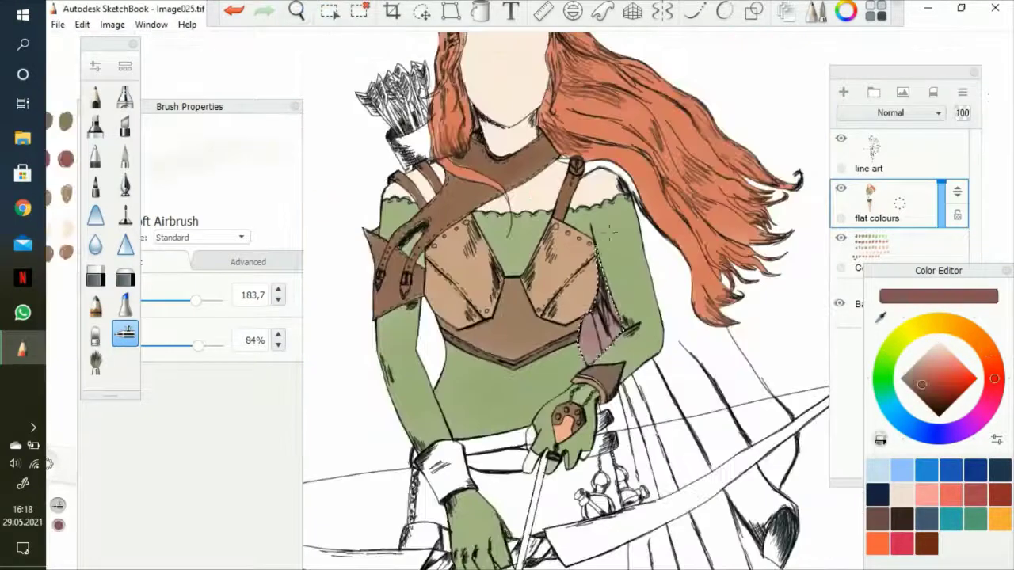
# - Lasso the main cape area behind the arm and above the bow and airbrush it maroon
pyautogui.moveTo(656, 234)
pyautogui.mouseDown()
pyautogui.moveTo(633, 198)
pyautogui.moveTo(626, 476)
pyautogui.mouseUp()
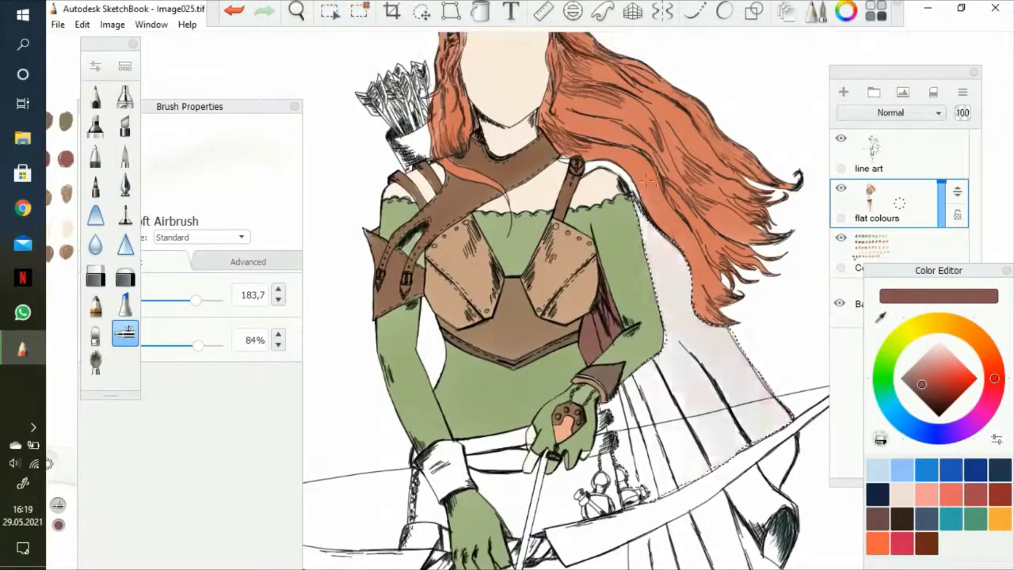
pyautogui.moveTo(697, 316); pyautogui.dragTo(673, 444)
pyautogui.moveTo(633, 507)
pyautogui.mouseDown()
pyautogui.moveTo(569, 284)
pyautogui.moveTo(601, 468)
pyautogui.mouseUp()
pyautogui.moveTo(673, 238); pyautogui.dragTo(618, 443)
pyautogui.moveTo(682, 277); pyautogui.dragTo(571, 444)
# - Select the remaining cape strip between the hair and the shoulder for maroon colouring
pyautogui.scroll(3, 523, 305)
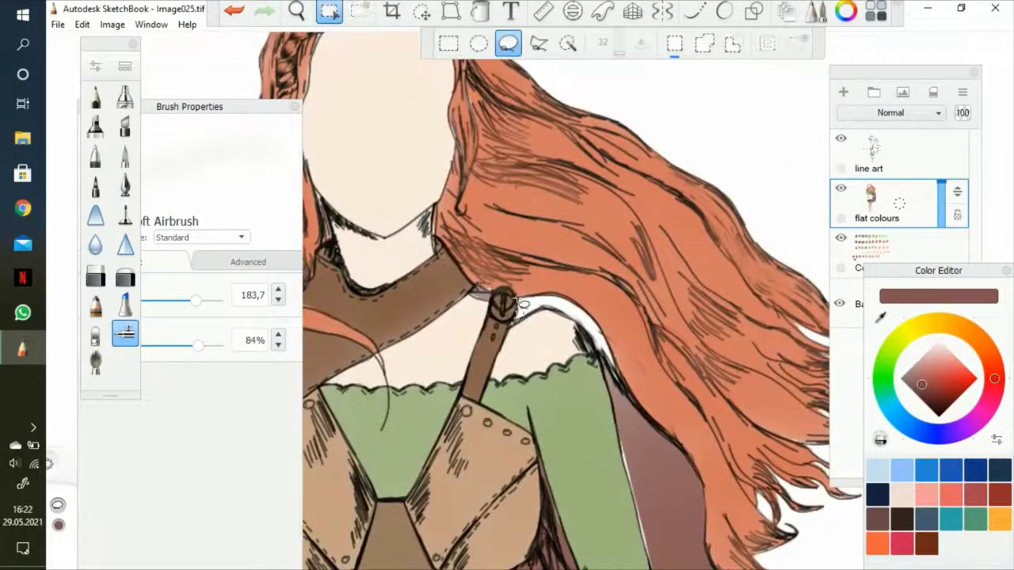
pyautogui.scroll(-3, 521, 305)
pyautogui.scroll(-3, 577, 385)
# - Sample a brown swatch and fill the wrist cuff of the hand gripping the bow with it
pyautogui.scroll(5, 633, 357)
pyautogui.scroll(-3, 546, 347)
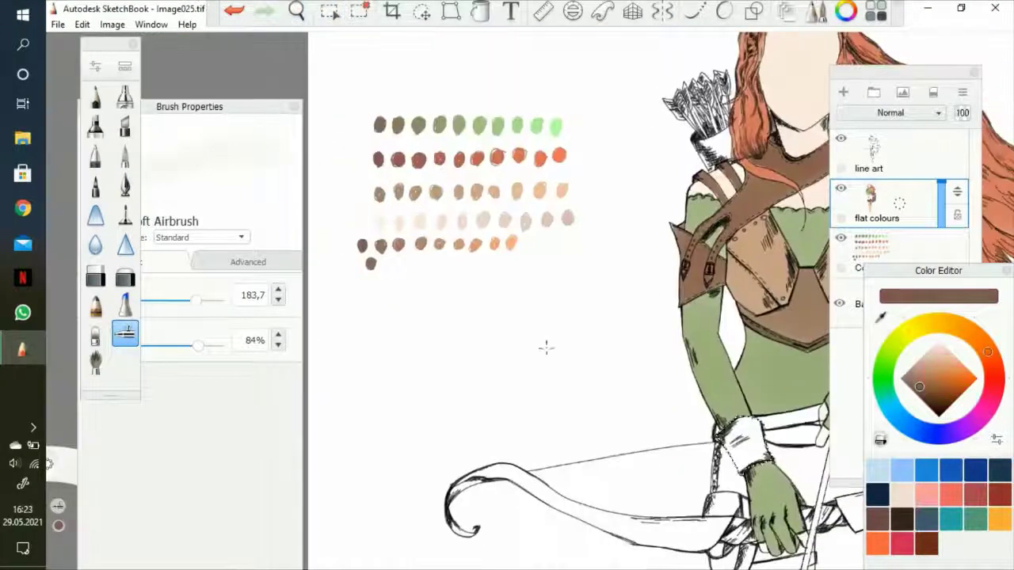
pyautogui.scroll(3, 554, 316)
# - Select the shorts area below the bow and fill it with black
pyautogui.click(330, 11)
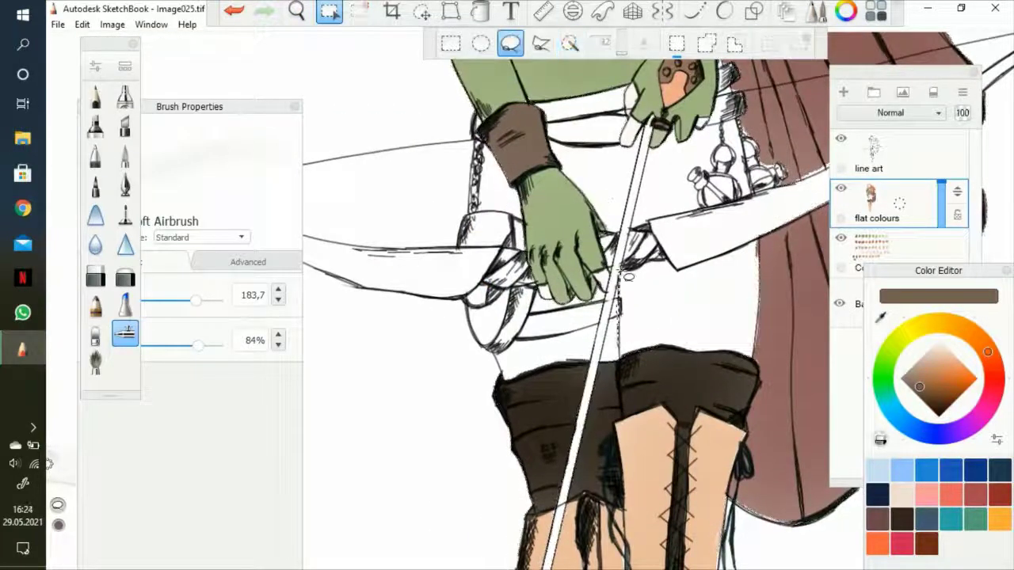
pyautogui.click(939, 418)
pyautogui.moveTo(689, 254)
pyautogui.mouseDown()
pyautogui.moveTo(713, 333)
pyautogui.moveTo(499, 358)
pyautogui.mouseUp()
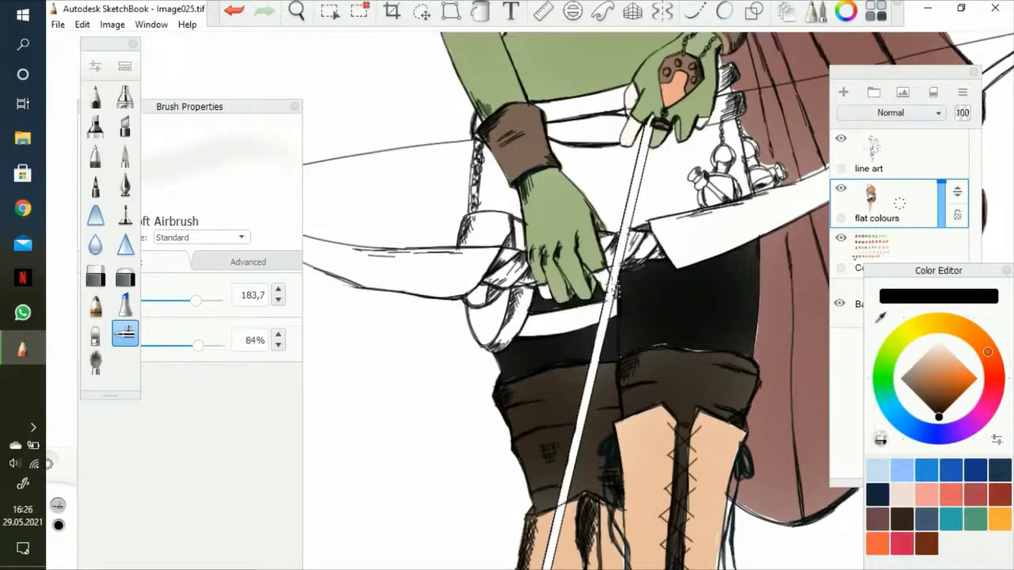
# - Lasso the remaining clothing area around the hanging bottles above the bow and fill it with black
pyautogui.click(330, 11)
pyautogui.scroll(-3, 554, 317)
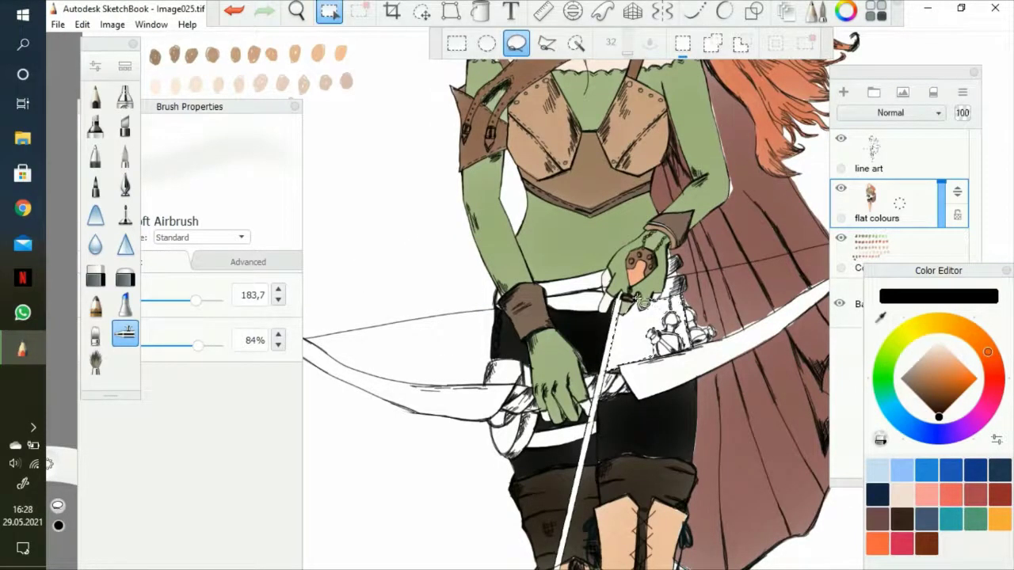
pyautogui.scroll(-3, 636, 299)
pyautogui.scroll(5, 690, 407)
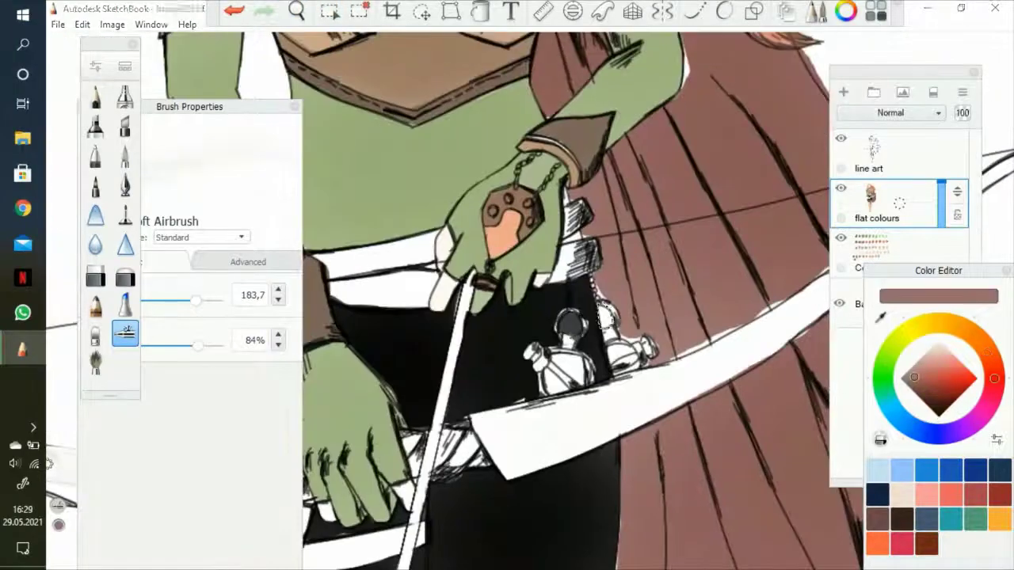
# - Select the hip pouch above and below the bow and fill it with brown
pyautogui.scroll(-3, 507, 317)
pyautogui.click(330, 11)
pyautogui.scroll(5, 507, 317)
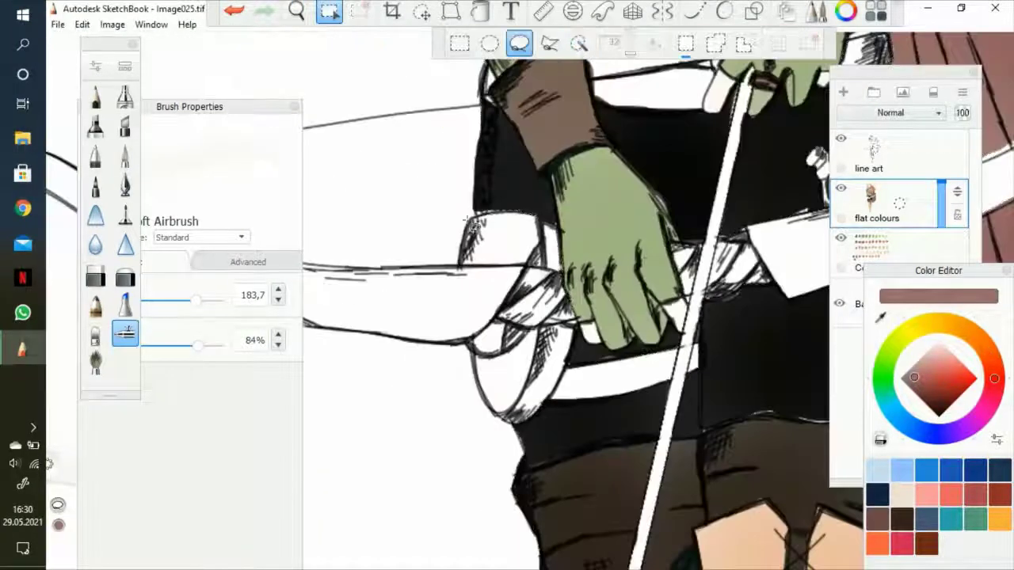
pyautogui.scroll(-3, 474, 224)
pyautogui.scroll(5, 540, 332)
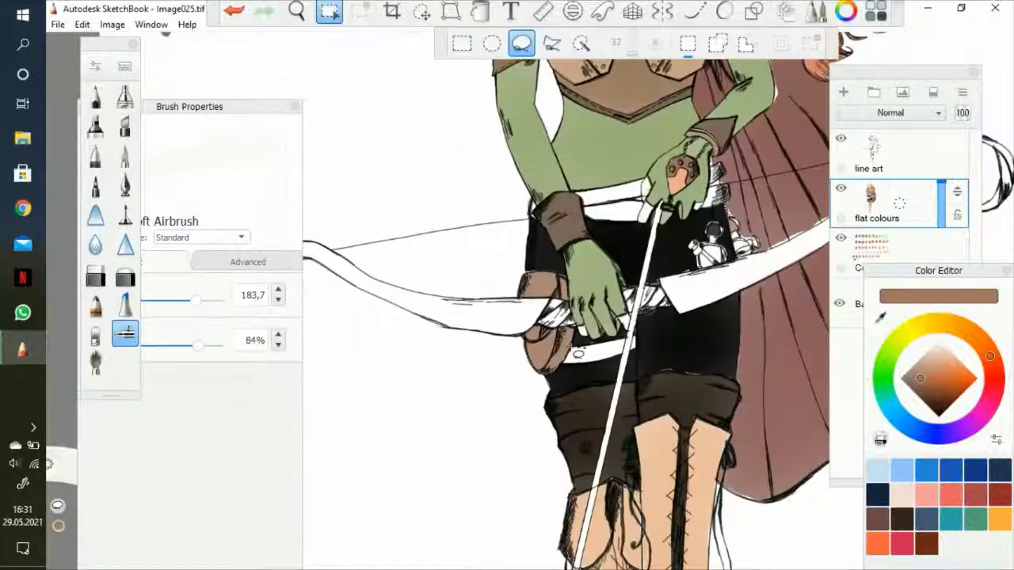
# - Fill the thigh strap and the waist belt with brown
pyautogui.click(329, 11)
pyautogui.scroll(3, 554, 333)
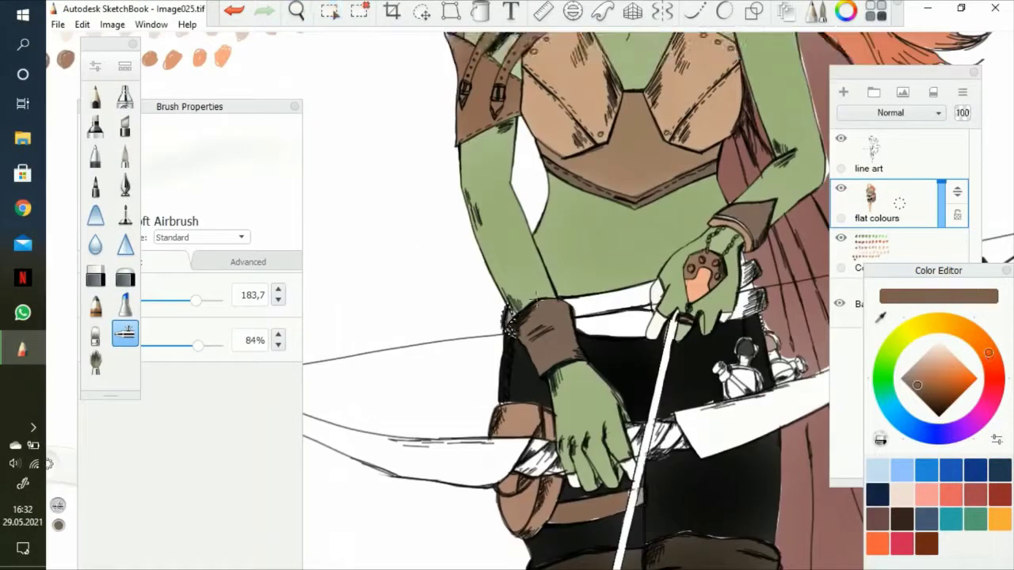
pyautogui.moveTo(568, 301); pyautogui.dragTo(583, 326)
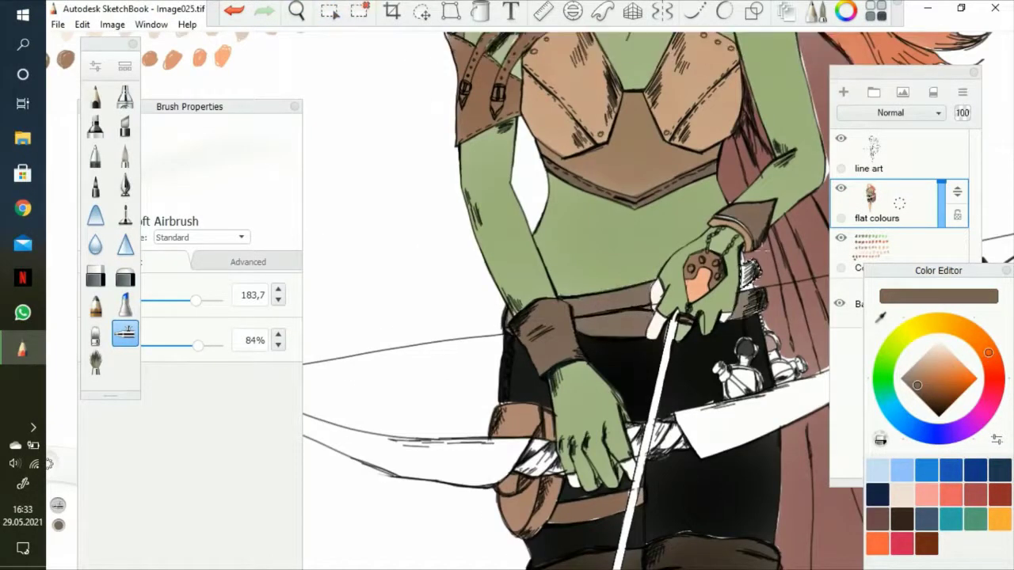
pyautogui.scroll(-3, 663, 351)
pyautogui.scroll(3, 523, 317)
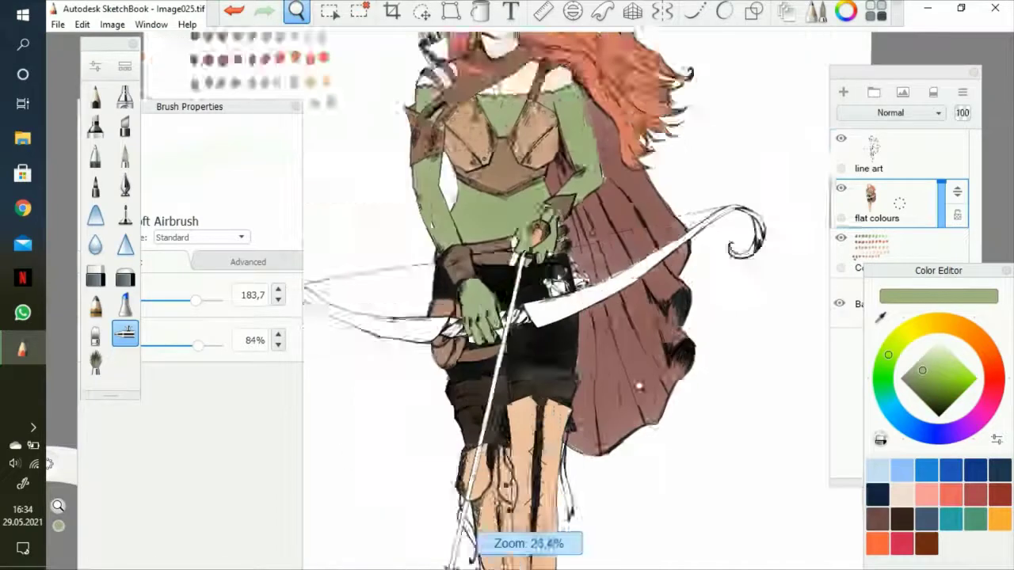
# - Touch up the black line art around the bow and hands with the Felt Pen on the line art layer
pyautogui.click(869, 150)
pyautogui.click(124, 215)
pyautogui.moveTo(456, 272); pyautogui.dragTo(630, 228)
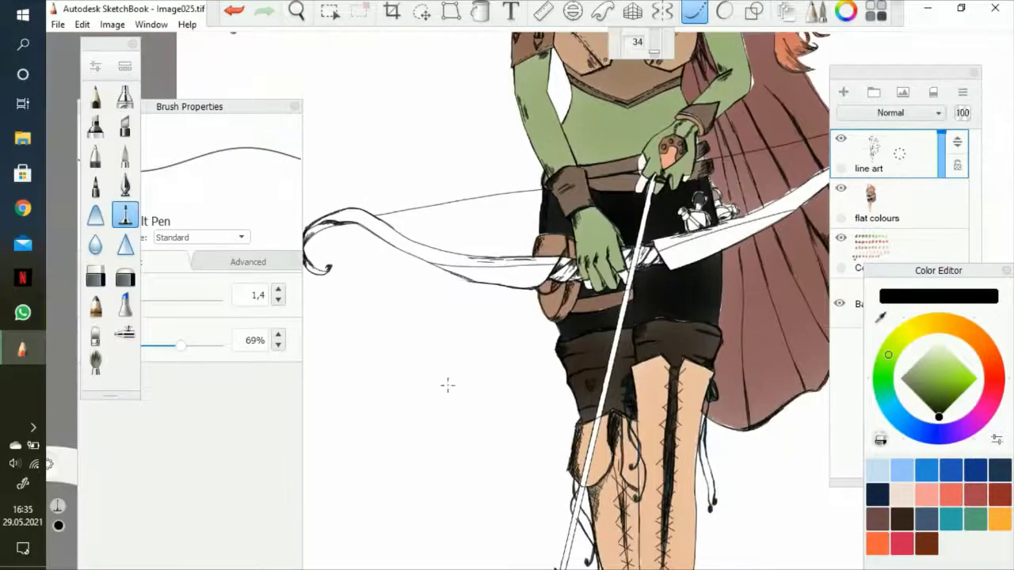
# - On the flat colours layer, fill the bow's curled tip and the lower band of that limb with muted green
pyautogui.click(871, 210)
pyautogui.scroll(-3, 523, 317)
pyautogui.click(125, 333)
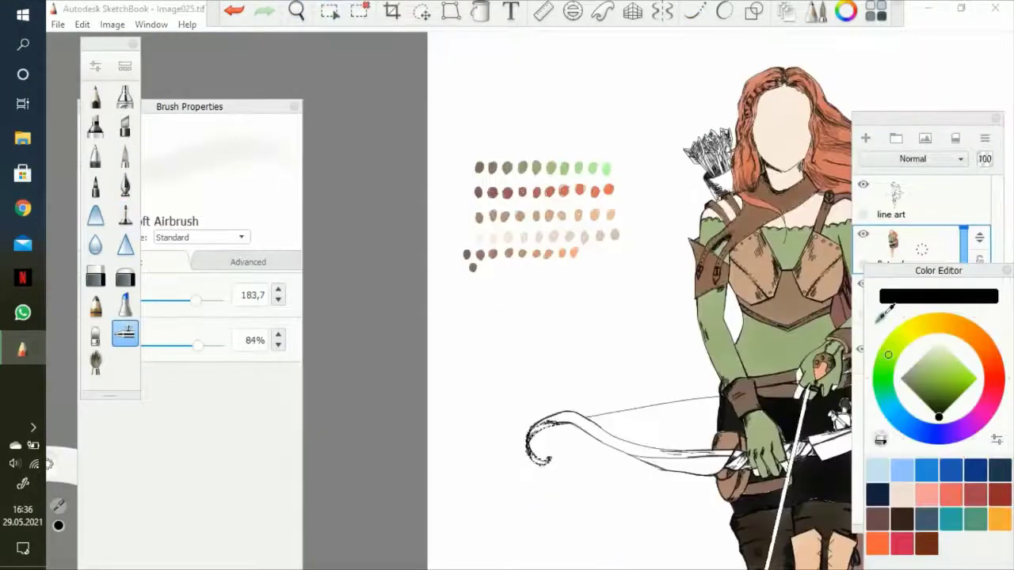
pyautogui.moveTo(550, 428); pyautogui.dragTo(516, 446)
pyautogui.scroll(3, 523, 356)
pyautogui.click(330, 11)
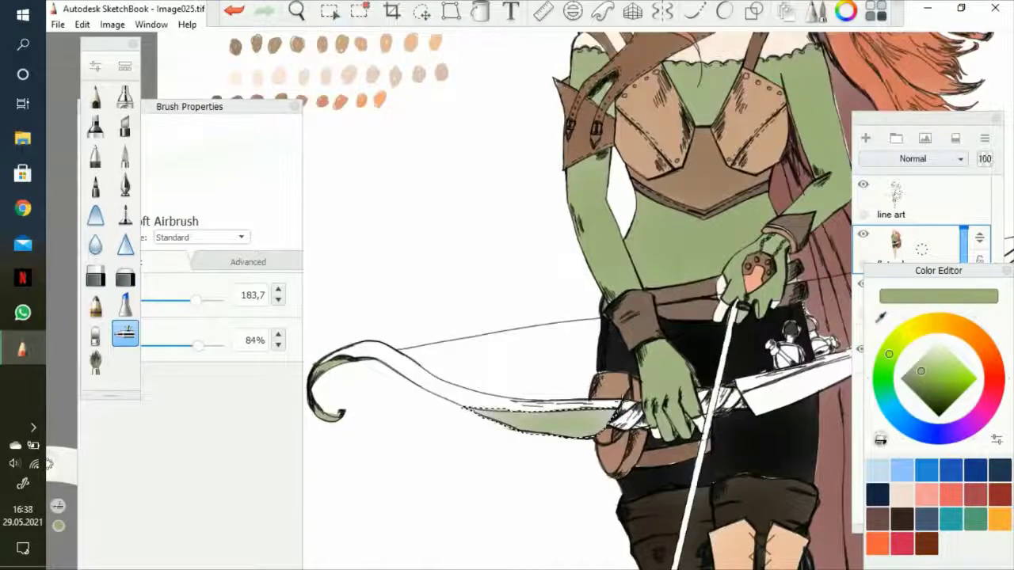
# - Clean the bow's edges with the eraser and airbrush the lower band of the opposite limb muted green
pyautogui.click(95, 277)
pyautogui.scroll(2, 522, 316)
pyautogui.click(124, 332)
# - Lasso the upper band of the bow, fill it with dark red and erase any spilled colour
pyautogui.click(330, 11)
pyautogui.moveTo(681, 325); pyautogui.dragTo(499, 385)
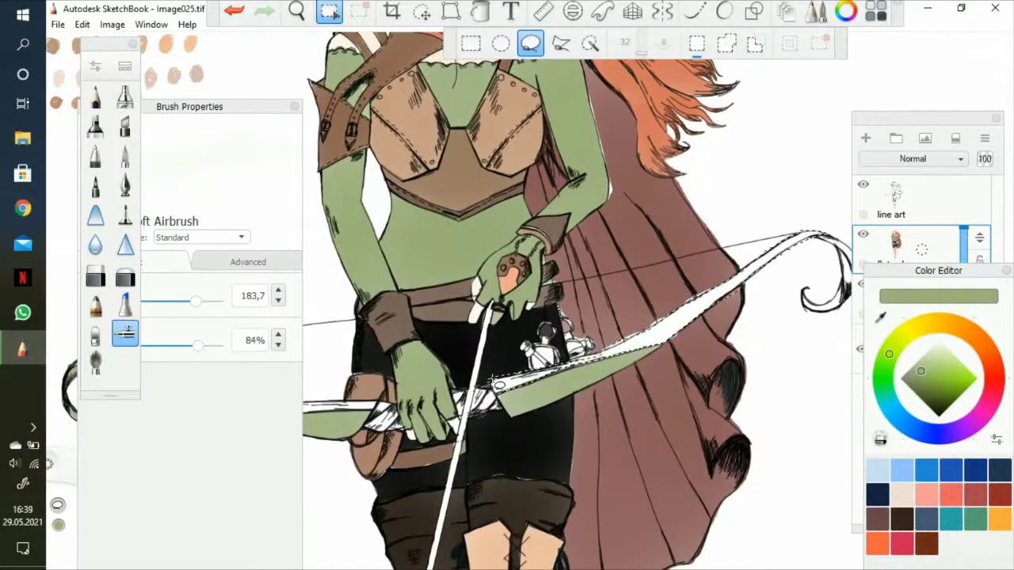
pyautogui.scroll(-3, 497, 385)
pyautogui.scroll(3, 420, 295)
pyautogui.moveTo(713, 329)
pyautogui.mouseDown()
pyautogui.moveTo(420, 294)
pyautogui.moveTo(555, 324)
pyautogui.mouseUp()
pyautogui.press('e')
pyautogui.scroll(-3, 503, 317)
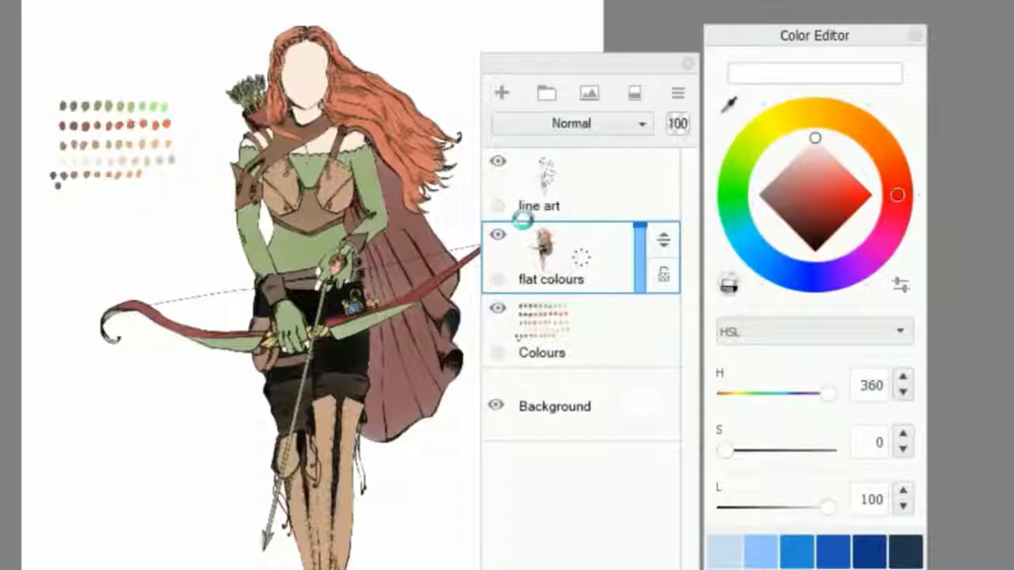
# - Duplicate the flat colours layer as a Multiply layer and erase all its content with the Hard Eraser, hiding the original meanwhile
pyautogui.hotkey('ctrl', 'd')
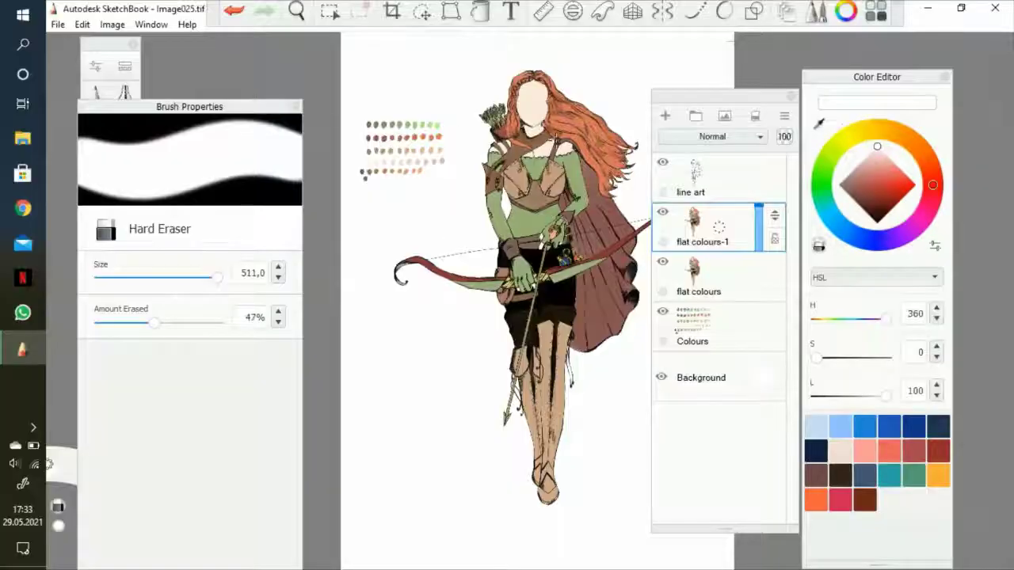
pyautogui.moveTo(150, 322); pyautogui.dragTo(216, 322)
pyautogui.click(662, 261)
pyautogui.moveTo(539, 88)
pyautogui.mouseDown()
pyautogui.moveTo(523, 316)
pyautogui.moveTo(546, 501)
pyautogui.mouseUp()
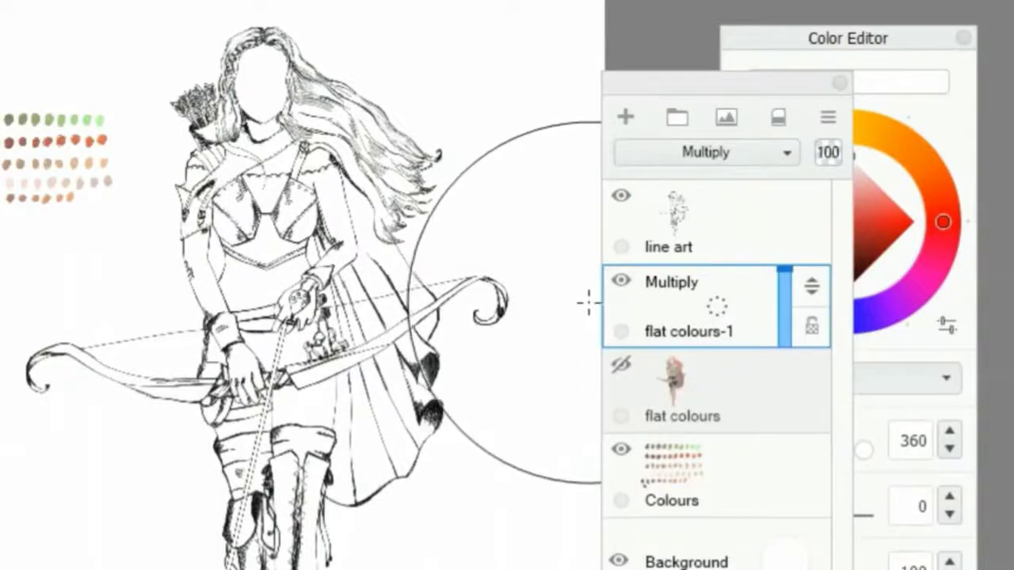
pyautogui.click(621, 364)
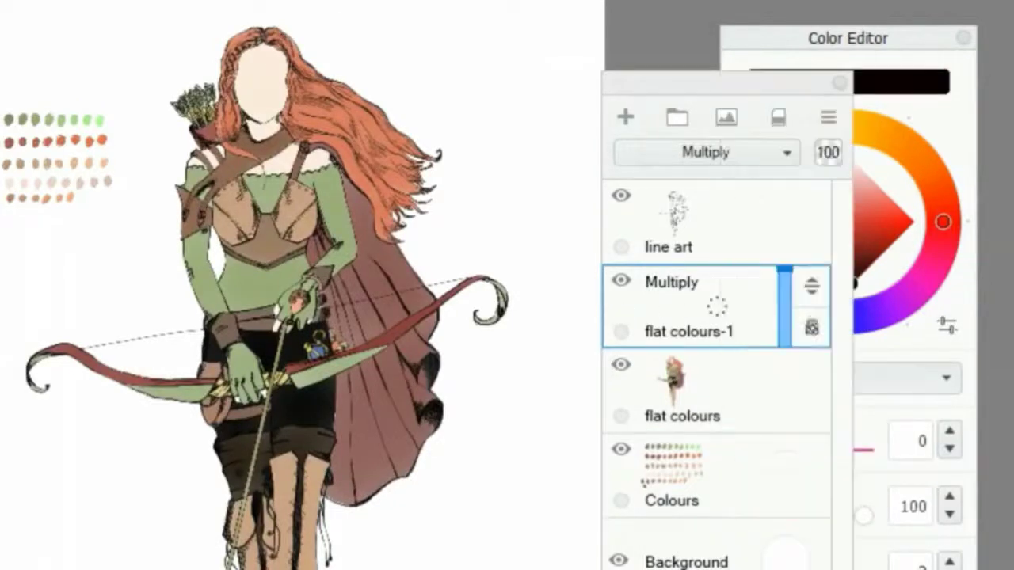
# - Set the blend mode of the flat colours-1 layer to Normal
pyautogui.click(814, 412)
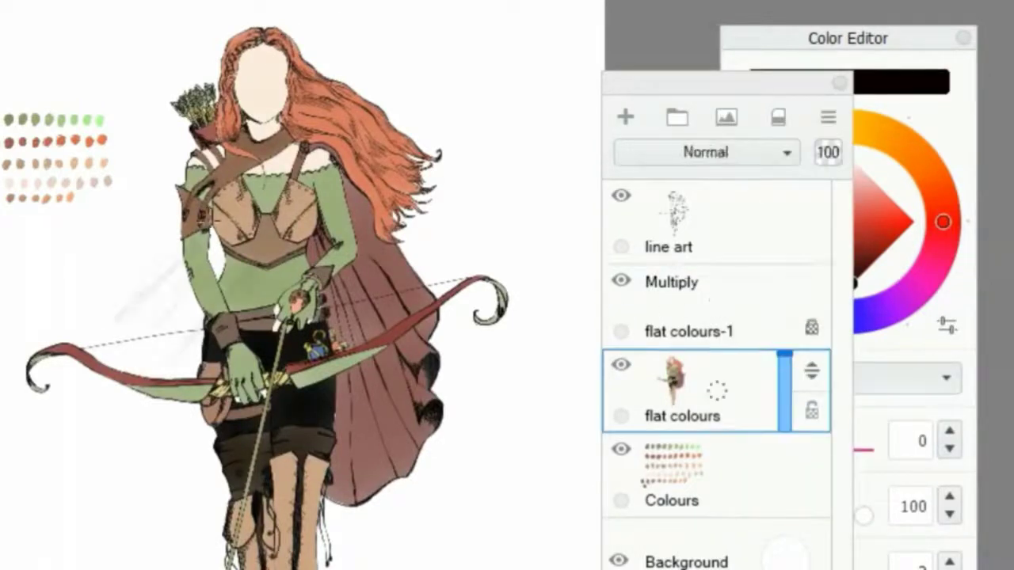
pyautogui.click(716, 305)
pyautogui.scroll(3, 285, 299)
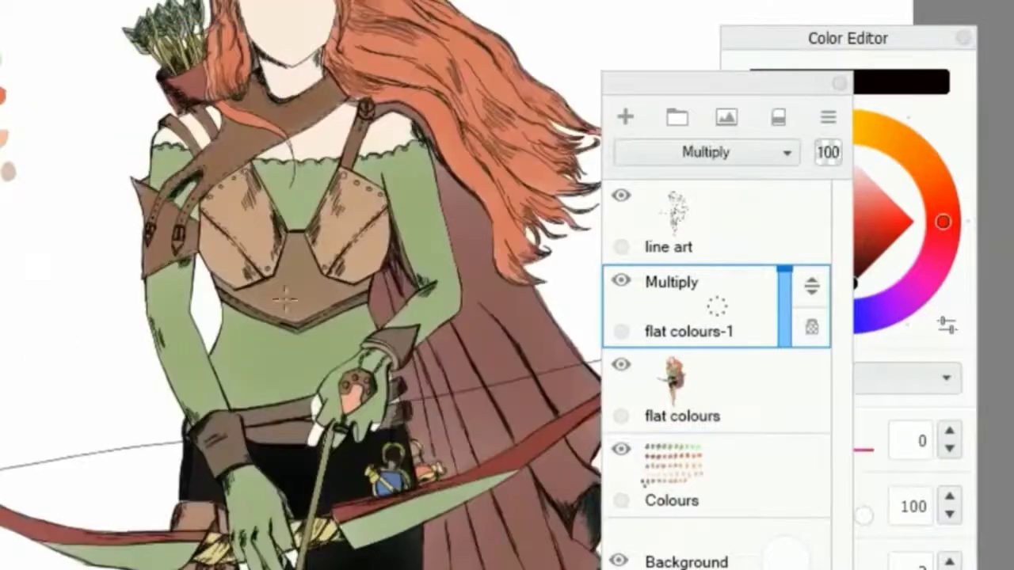
pyautogui.click(705, 153)
pyautogui.click(694, 190)
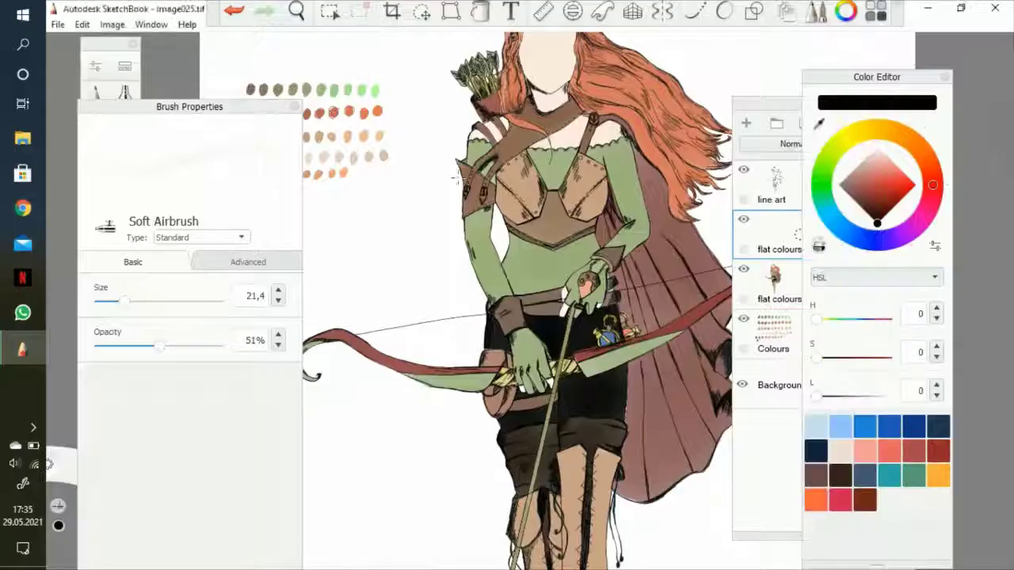
# - Airbrush soft black shadows on the neck, the scarf and the shoulder strap on the flat colours-1 layer
pyautogui.scroll(3, 566, 248)
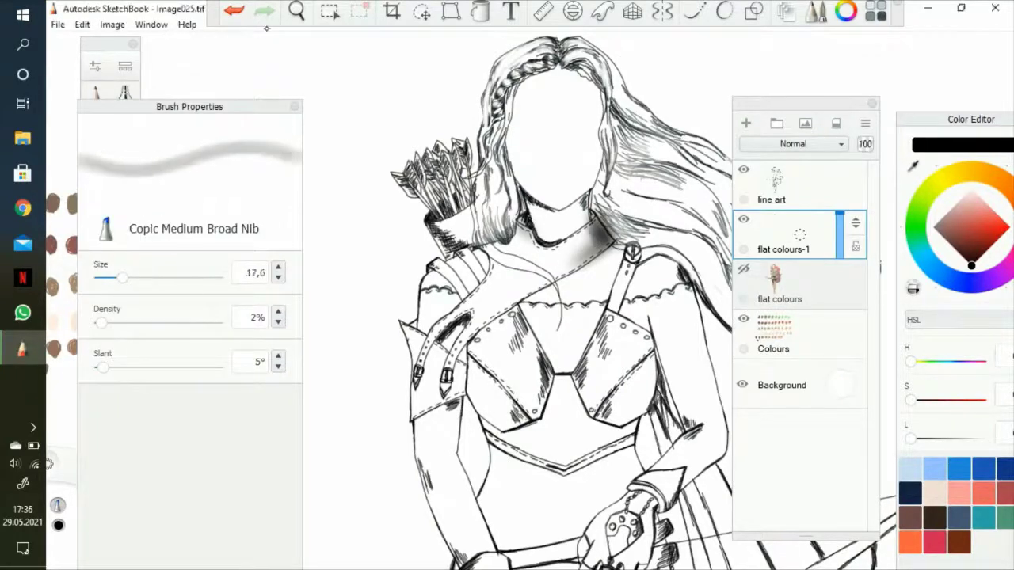
pyautogui.click(124, 333)
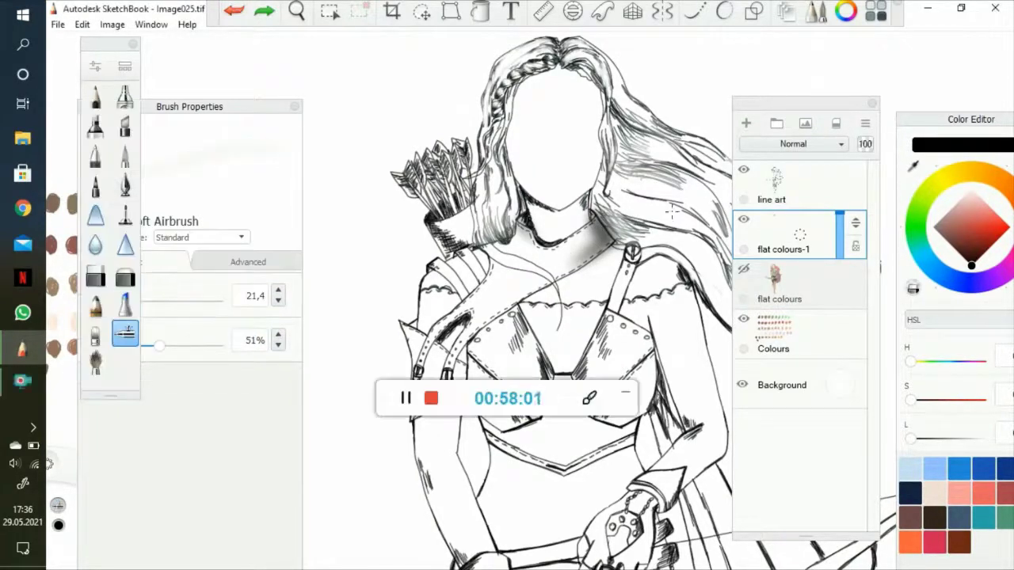
pyautogui.moveTo(467, 317); pyautogui.dragTo(439, 342)
pyautogui.scroll(3, 492, 267)
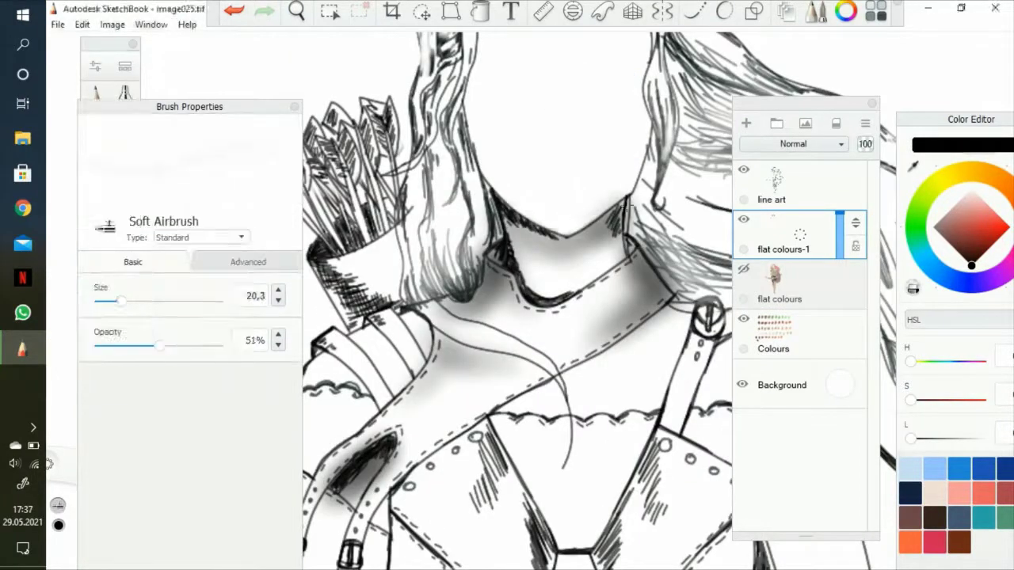
pyautogui.scroll(-3, 593, 188)
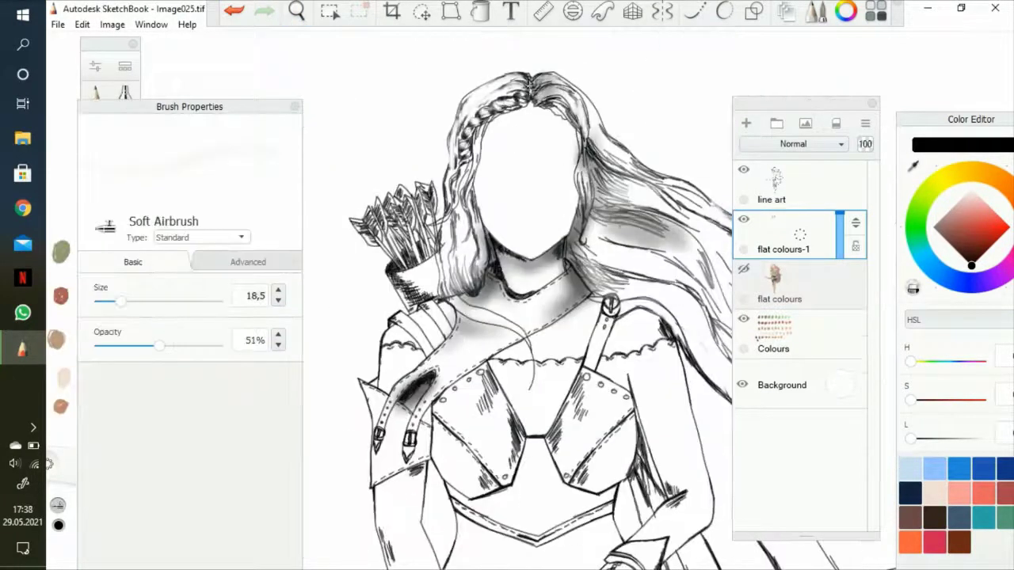
# - Shade the hair with soft black shadows along its strands, from the crown to the flowing ends
pyautogui.moveTo(478, 299)
pyautogui.mouseDown()
pyautogui.moveTo(466, 273)
pyautogui.moveTo(456, 103)
pyautogui.mouseUp()
pyautogui.moveTo(586, 118); pyautogui.dragTo(713, 254)
pyautogui.moveTo(602, 261); pyautogui.dragTo(499, 238)
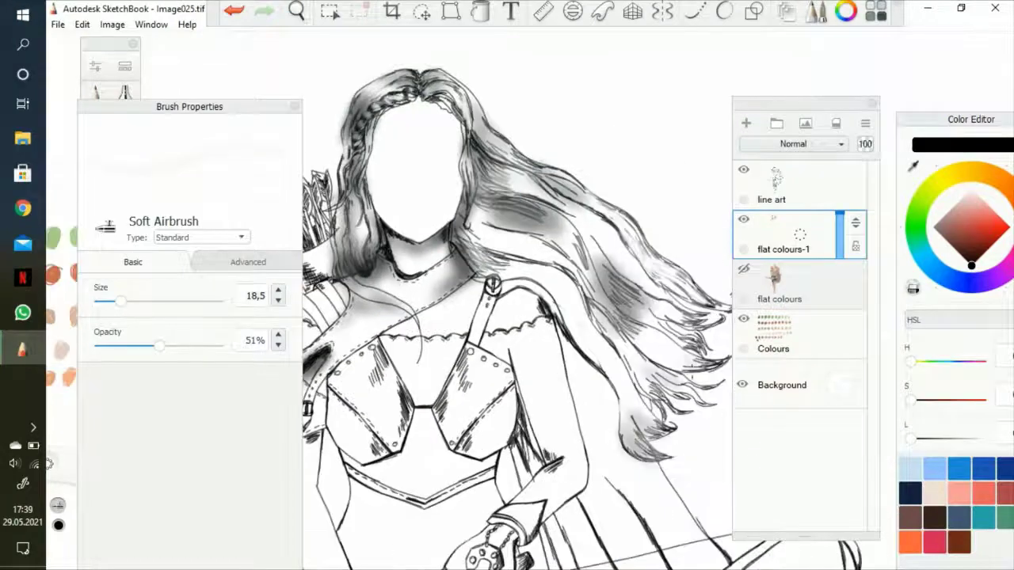
pyautogui.moveTo(634, 238)
pyautogui.mouseDown()
pyautogui.moveTo(589, 339)
pyautogui.moveTo(475, 238)
pyautogui.mouseUp()
pyautogui.moveTo(555, 269); pyautogui.dragTo(665, 262)
pyautogui.moveTo(586, 269); pyautogui.dragTo(476, 143)
pyautogui.scroll(-3, 515, 285)
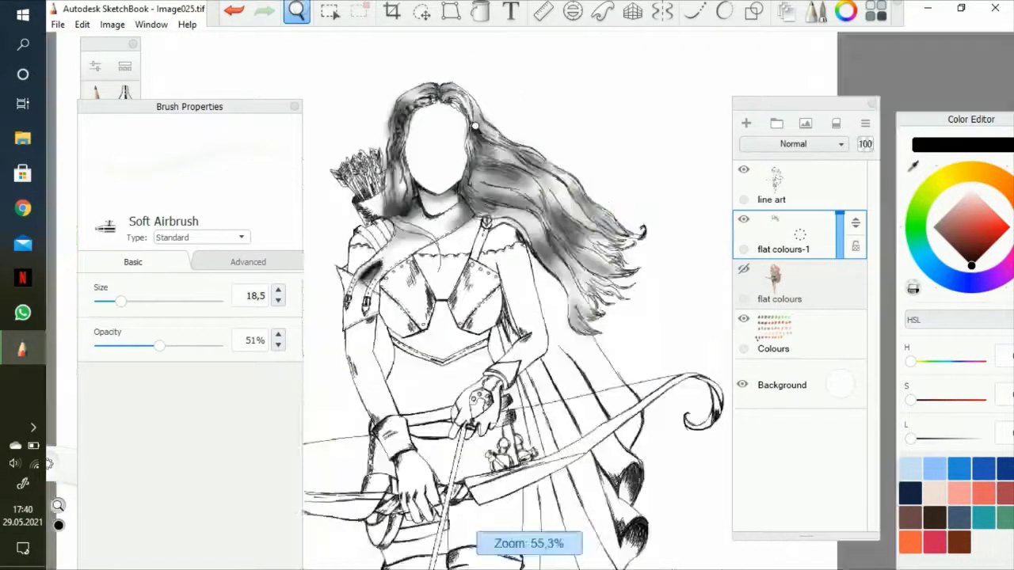
# - Shade the edges and seams of the leather bodice cups with the black Soft Airbrush
pyautogui.scroll(3, 515, 316)
pyautogui.moveTo(491, 372)
pyautogui.mouseDown()
pyautogui.moveTo(546, 293)
pyautogui.moveTo(476, 360)
pyautogui.mouseUp()
pyautogui.moveTo(396, 285); pyautogui.dragTo(332, 356)
pyautogui.moveTo(412, 237); pyautogui.dragTo(356, 349)
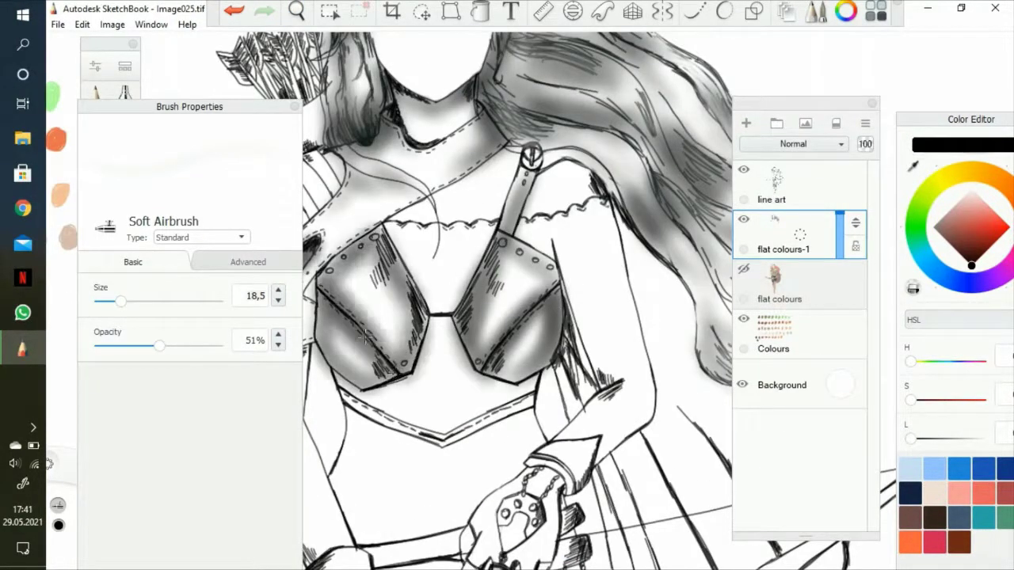
# - Shade the quiver, the shoulder straps and the shoulder armour with a 14.0 Soft Airbrush
pyautogui.scroll(2, 513, 157)
pyautogui.moveTo(514, 153)
pyautogui.mouseDown()
pyautogui.moveTo(538, 263)
pyautogui.moveTo(491, 269)
pyautogui.mouseUp()
pyautogui.moveTo(506, 221); pyautogui.dragTo(586, 349)
pyautogui.moveTo(475, 380); pyautogui.dragTo(681, 444)
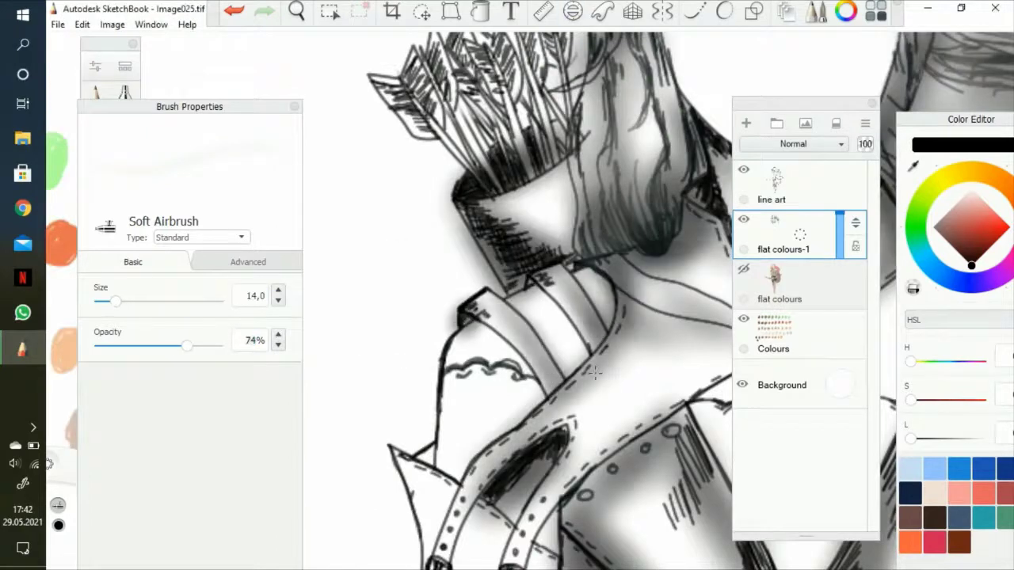
pyautogui.moveTo(428, 451); pyautogui.dragTo(507, 507)
pyautogui.scroll(-3, 507, 507)
pyautogui.scroll(3, 515, 238)
pyautogui.moveTo(476, 63)
pyautogui.mouseDown()
pyautogui.moveTo(340, 143)
pyautogui.moveTo(319, 221)
pyautogui.moveTo(452, 277)
pyautogui.mouseUp()
pyautogui.scroll(-3, 396, 328)
# - Set the flat colours-1 layer to Multiply and shade the cape folds beside the bodice and the glove
pyautogui.click(792, 144)
pyautogui.click(772, 79)
pyautogui.scroll(5, 495, 212)
pyautogui.moveTo(467, 92); pyautogui.dragTo(484, 162)
pyautogui.moveTo(341, 238)
pyautogui.mouseDown()
pyautogui.moveTo(475, 325)
pyautogui.moveTo(364, 309)
pyautogui.mouseUp()
pyautogui.moveTo(602, 103)
pyautogui.mouseDown()
pyautogui.moveTo(564, 159)
pyautogui.moveTo(554, 222)
pyautogui.moveTo(443, 380)
pyautogui.mouseUp()
pyautogui.scroll(2, 527, 294)
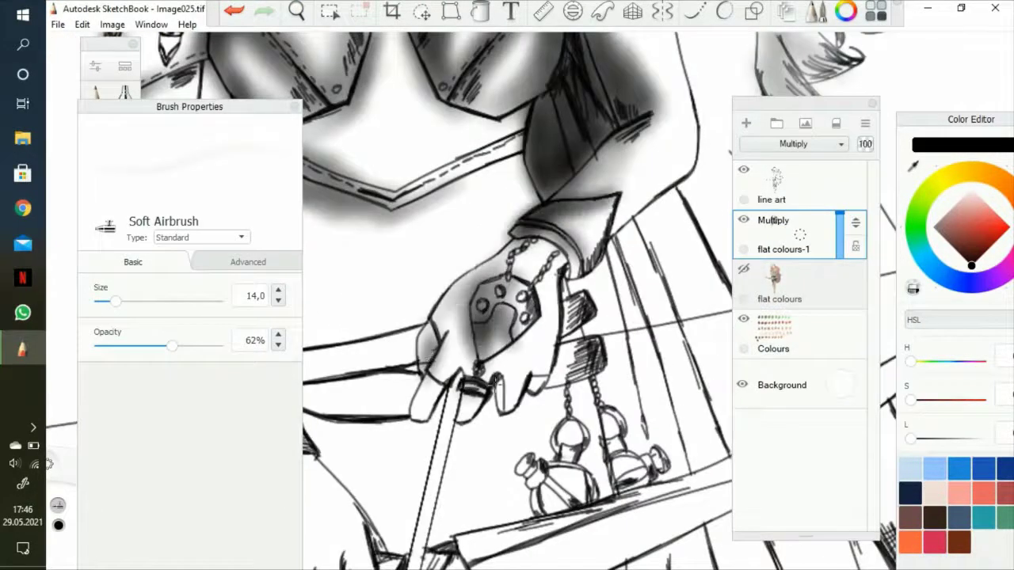
# - Raise the airbrush opacity to 100% and deepen the shadows on the hand, the sleeve and below the hair
pyautogui.moveTo(173, 345); pyautogui.dragTo(217, 345)
pyautogui.moveTo(515, 238)
pyautogui.mouseDown()
pyautogui.moveTo(447, 317)
pyautogui.moveTo(432, 368)
pyautogui.mouseUp()
pyautogui.scroll(-3, 531, 396)
pyautogui.scroll(4, 498, 238)
pyautogui.moveTo(499, 261); pyautogui.dragTo(602, 356)
pyautogui.moveTo(570, 293); pyautogui.dragTo(658, 412)
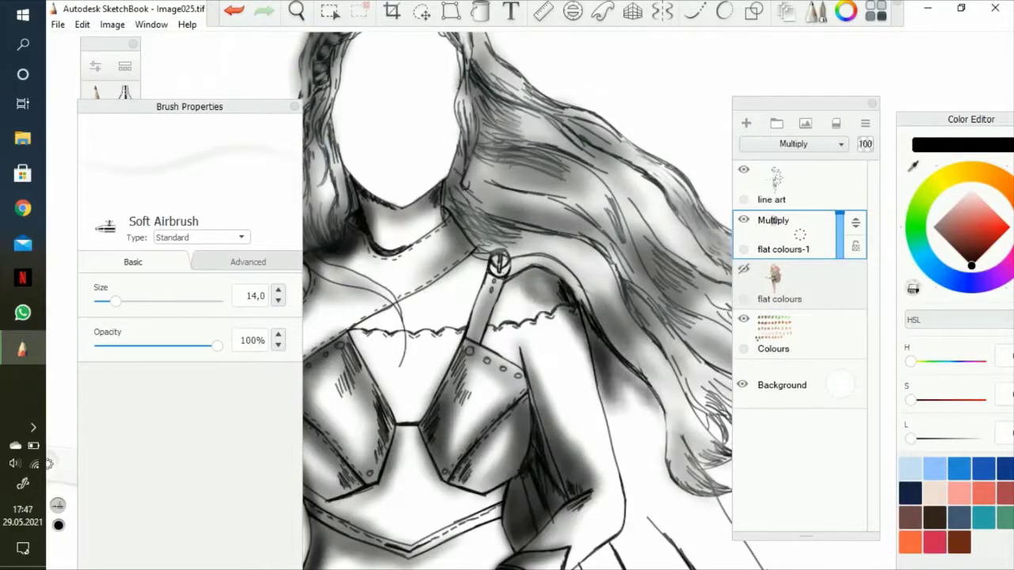
# - Add further black shadows along the edges of the sleeves and the torso
pyautogui.scroll(-3, 499, 265)
pyautogui.scroll(4, 475, 317)
pyautogui.moveTo(444, 237); pyautogui.dragTo(538, 523)
pyautogui.moveTo(452, 372); pyautogui.dragTo(348, 404)
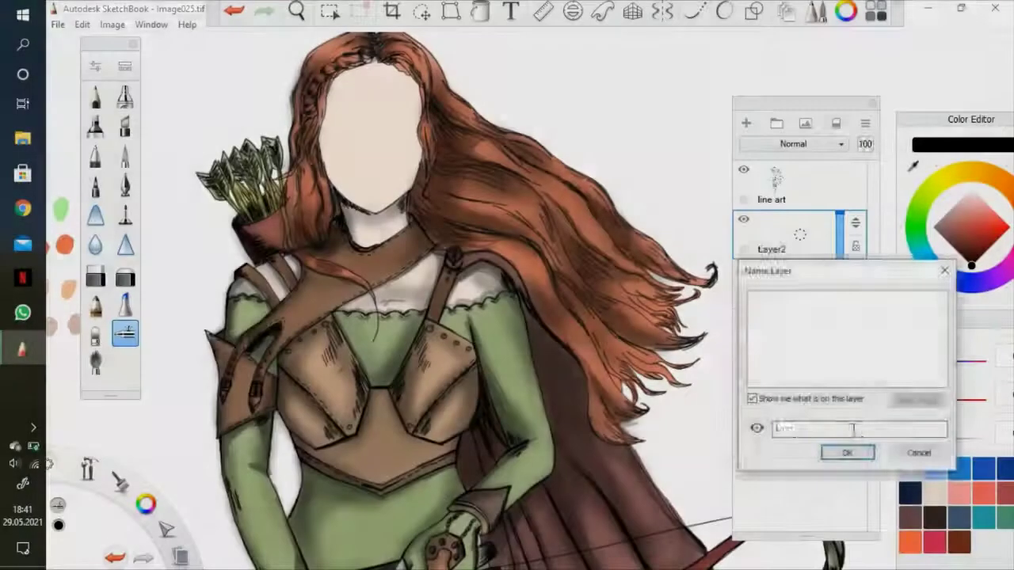
# - Name the new layer tint and undo the last erasing on the flat colours-1 shading layer
pyautogui.click(842, 451)
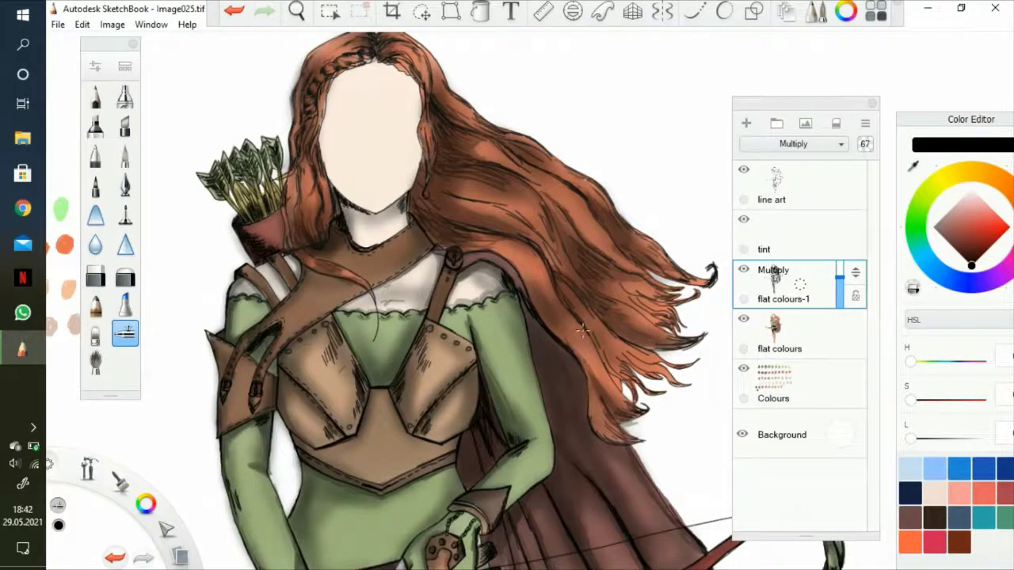
pyautogui.click(746, 252)
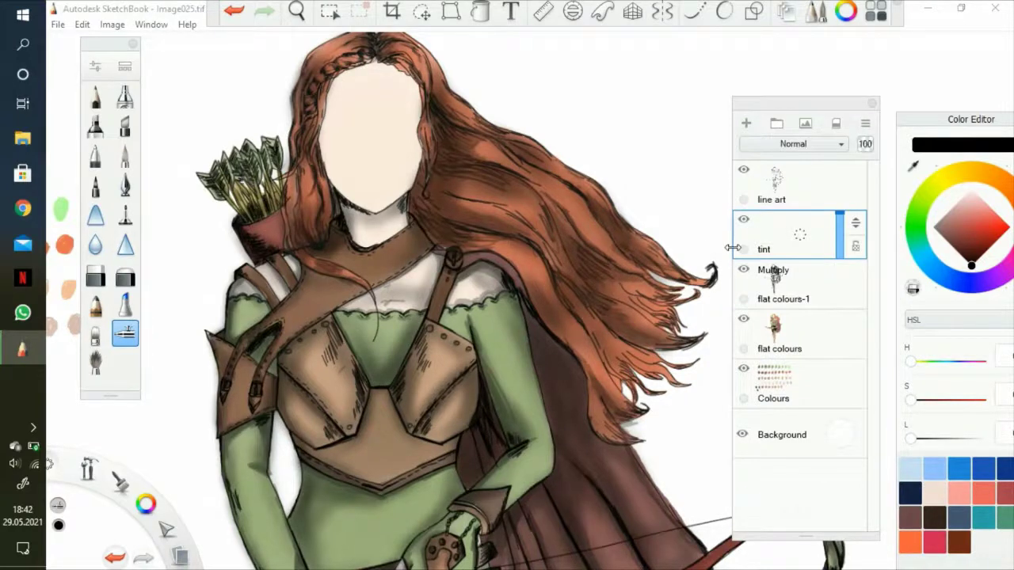
pyautogui.click(792, 285)
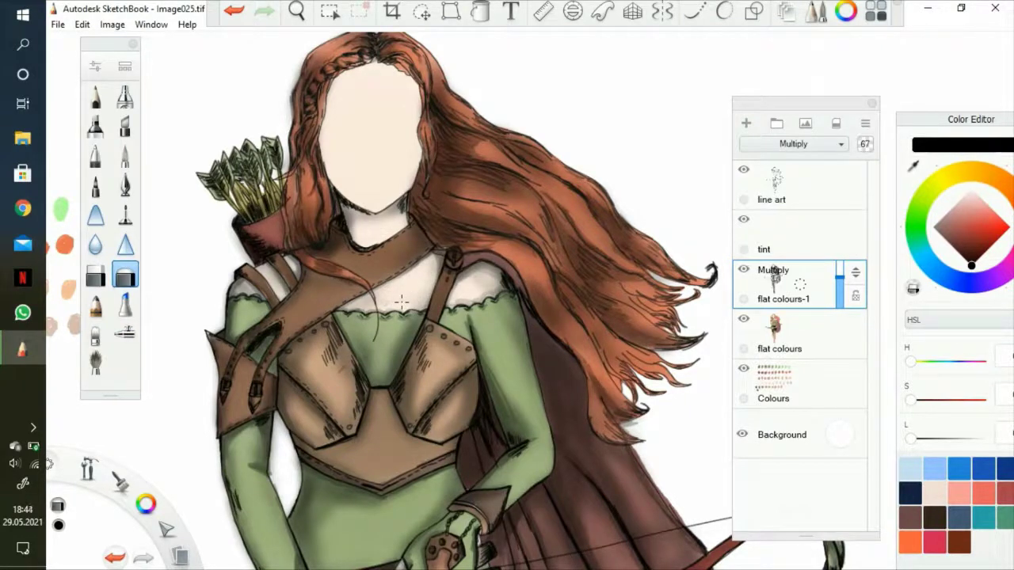
pyautogui.hotkey('ctrl', 'z')
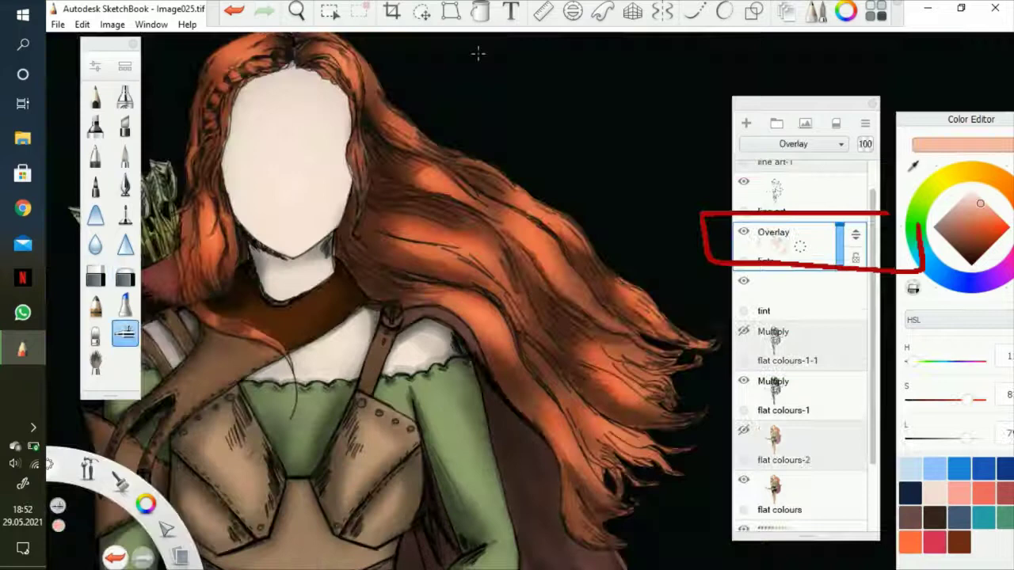
# - Airbrush peach highlights on the hair and the leather bodice on the Overlay layer ligts
pyautogui.moveTo(416, 289); pyautogui.dragTo(458, 214)
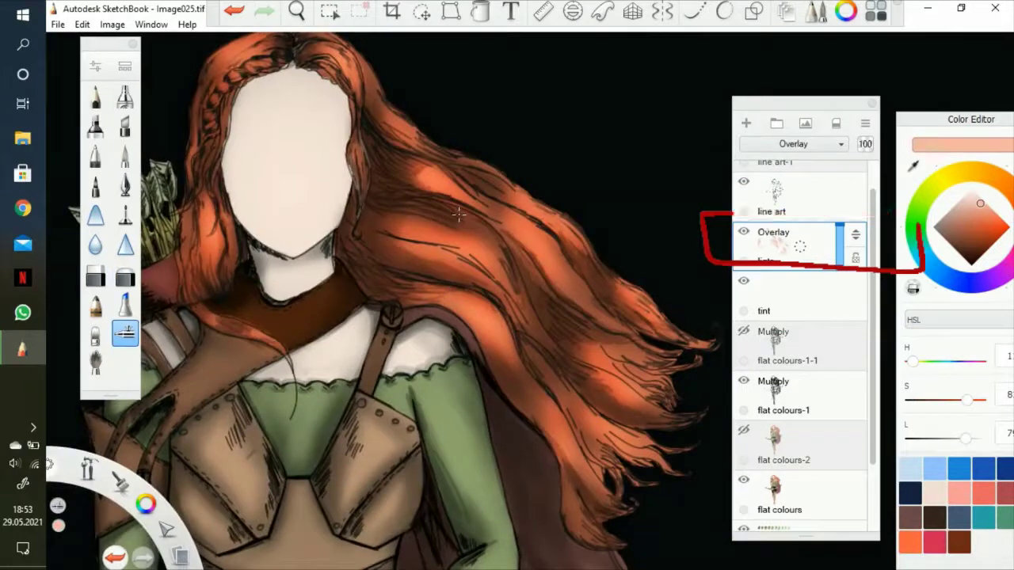
pyautogui.scroll(-2, 407, 235)
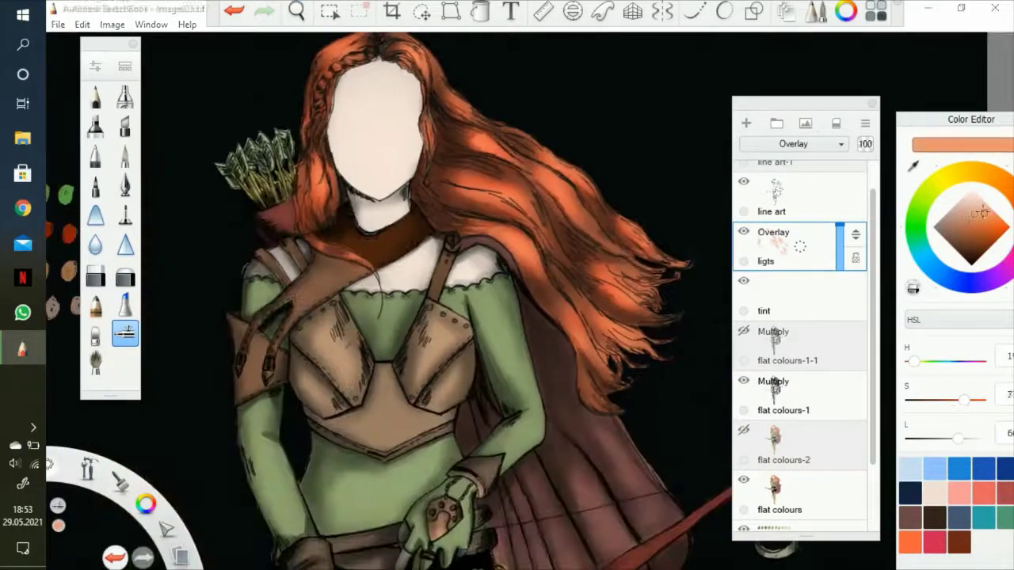
pyautogui.moveTo(427, 372); pyautogui.dragTo(449, 340)
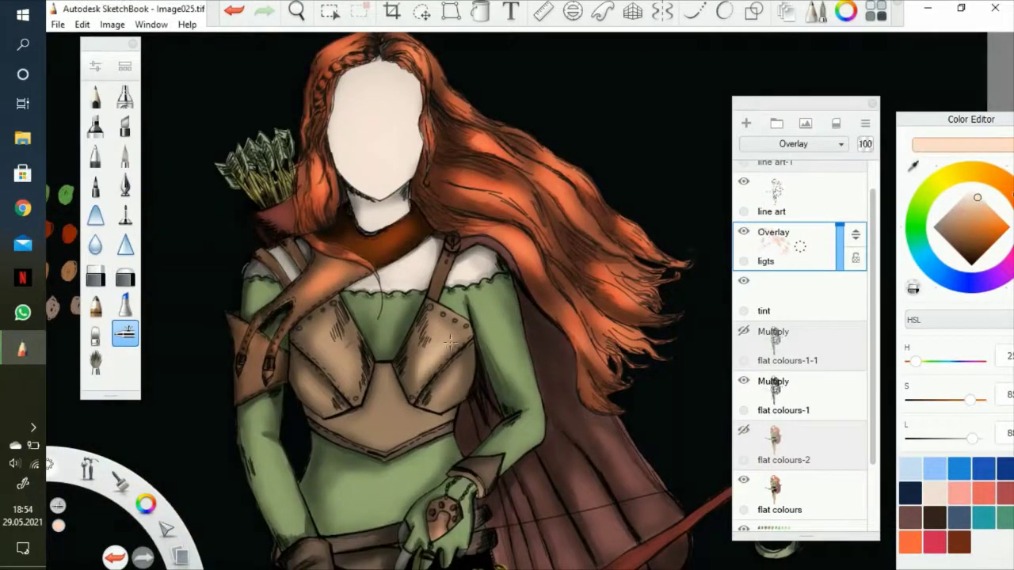
pyautogui.moveTo(403, 407); pyautogui.dragTo(396, 436)
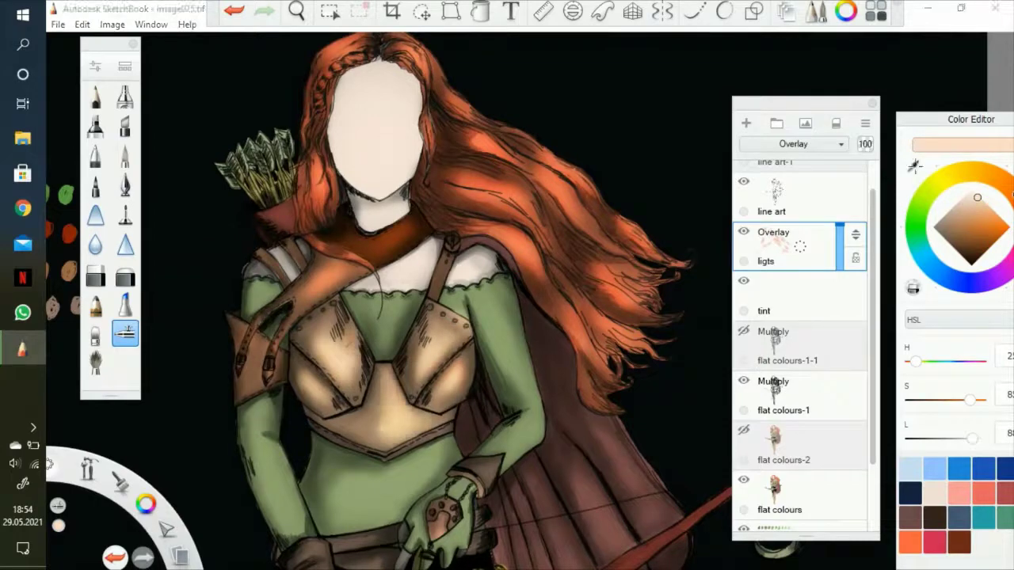
# - Sample a pale green and airbrush highlights on the upper sleeves and the shirt's neckline at brush size 12.4
pyautogui.hotkey('ctrl', 'b')
pyautogui.scroll(3, 227, 255)
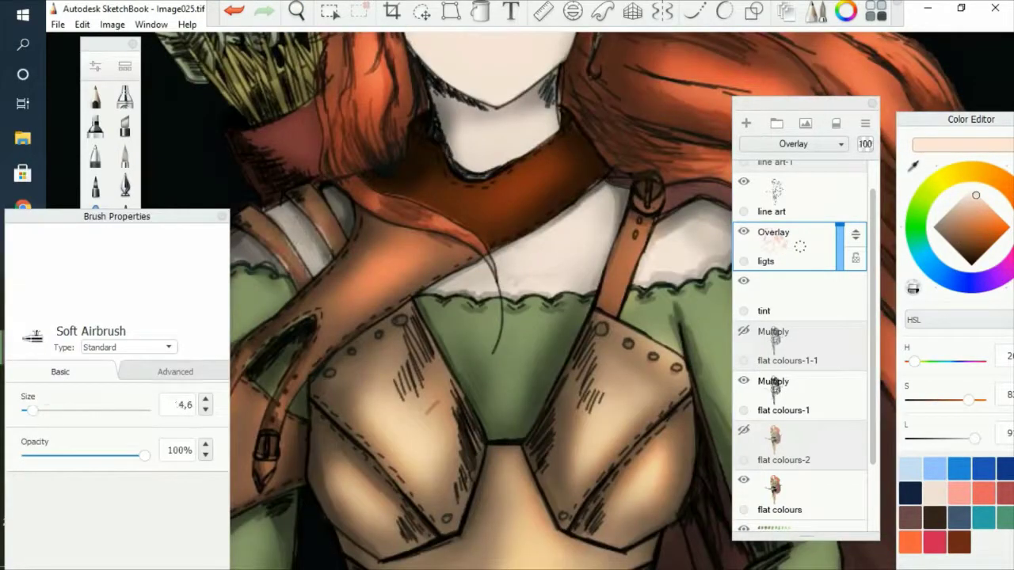
pyautogui.moveTo(335, 68); pyautogui.dragTo(453, 244)
pyautogui.keyDown('alt'); pyautogui.click(453, 244); pyautogui.keyUp('alt')
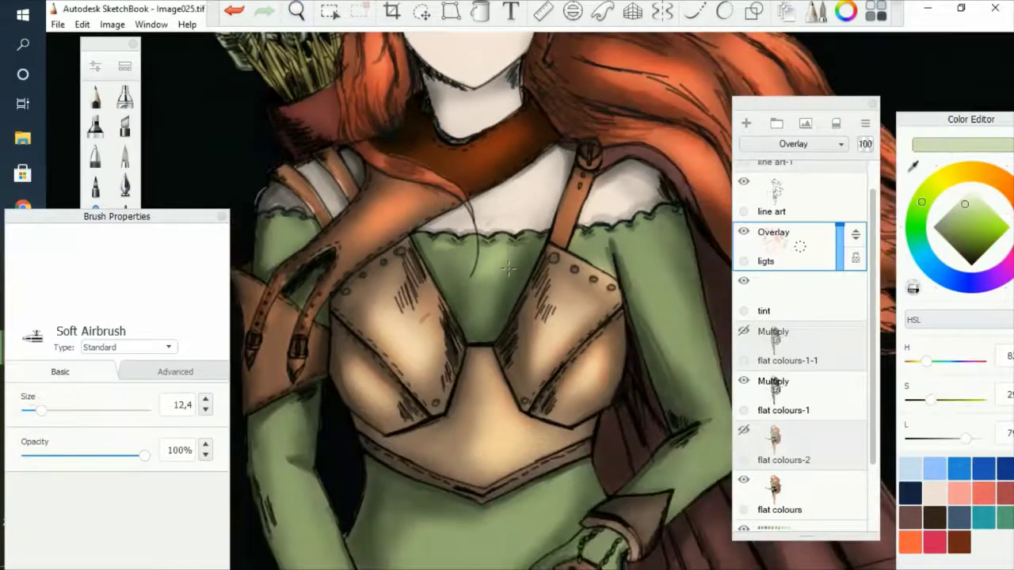
pyautogui.moveTo(659, 239); pyautogui.dragTo(680, 372)
pyautogui.moveTo(274, 262); pyautogui.dragTo(298, 222)
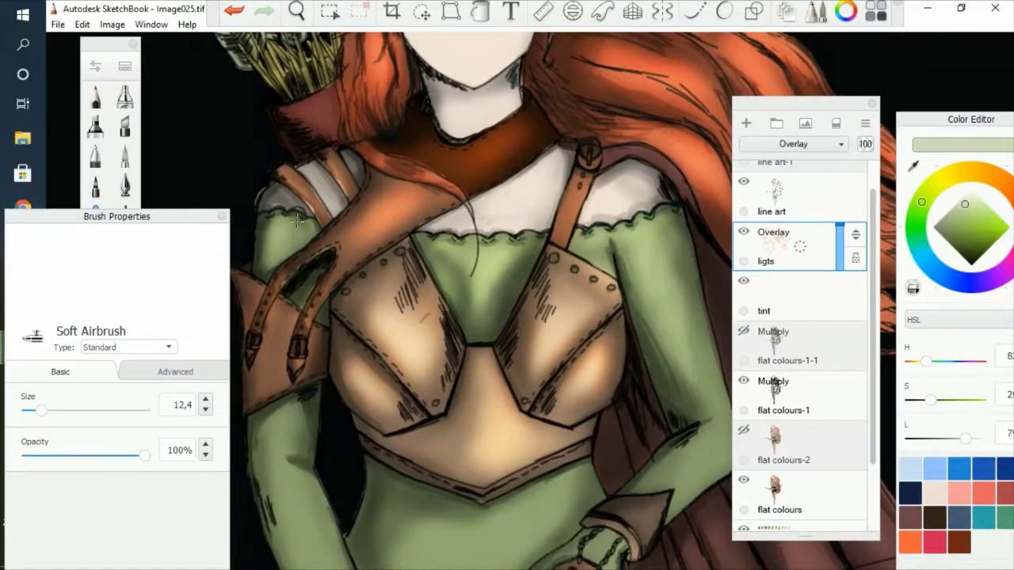
# - Airbrush pale green highlights on the lower sleeve and the midriff of the shirt
pyautogui.scroll(-3, 278, 419)
pyautogui.scroll(4, 340, 404)
pyautogui.moveTo(380, 333); pyautogui.dragTo(396, 198)
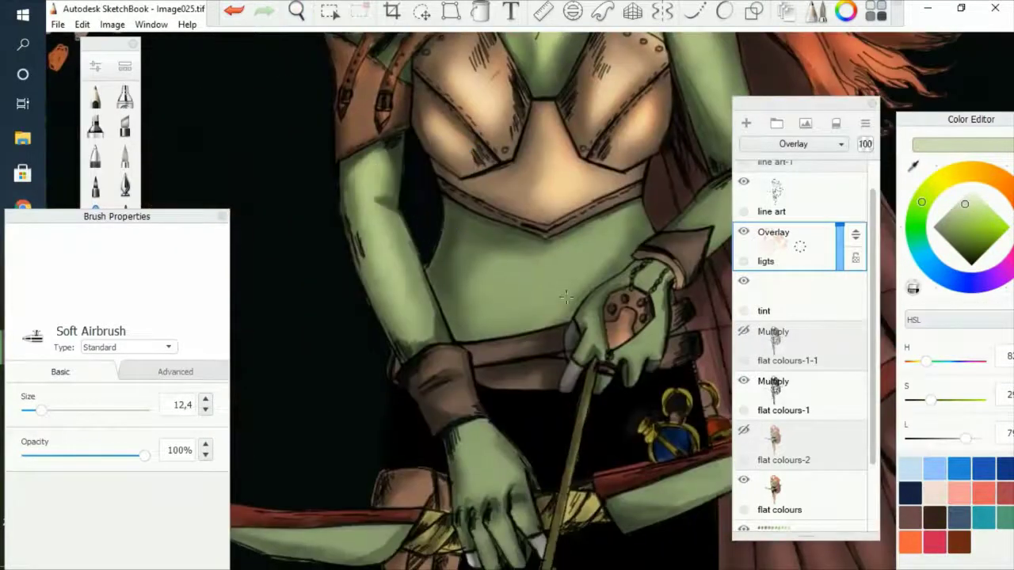
pyautogui.moveTo(491, 301)
pyautogui.mouseDown()
pyautogui.moveTo(606, 236)
pyautogui.moveTo(599, 320)
pyautogui.mouseUp()
# - Sample peach tones from the artwork and airbrush highlights on the glove's leather emblem and the wrist cuff
pyautogui.keyDown('alt'); pyautogui.click(622, 337); pyautogui.keyUp('alt')
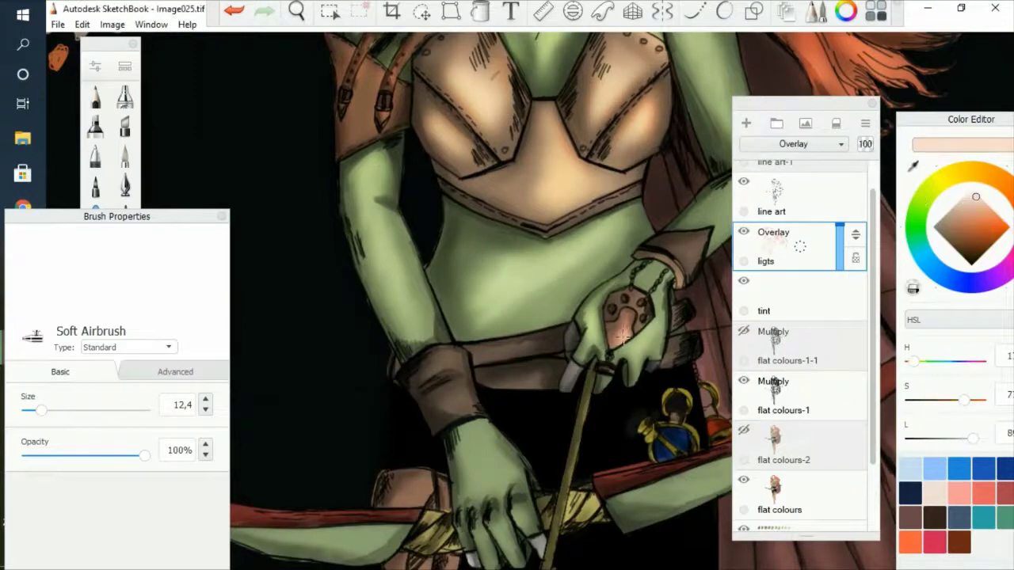
pyautogui.moveTo(688, 253); pyautogui.dragTo(513, 240)
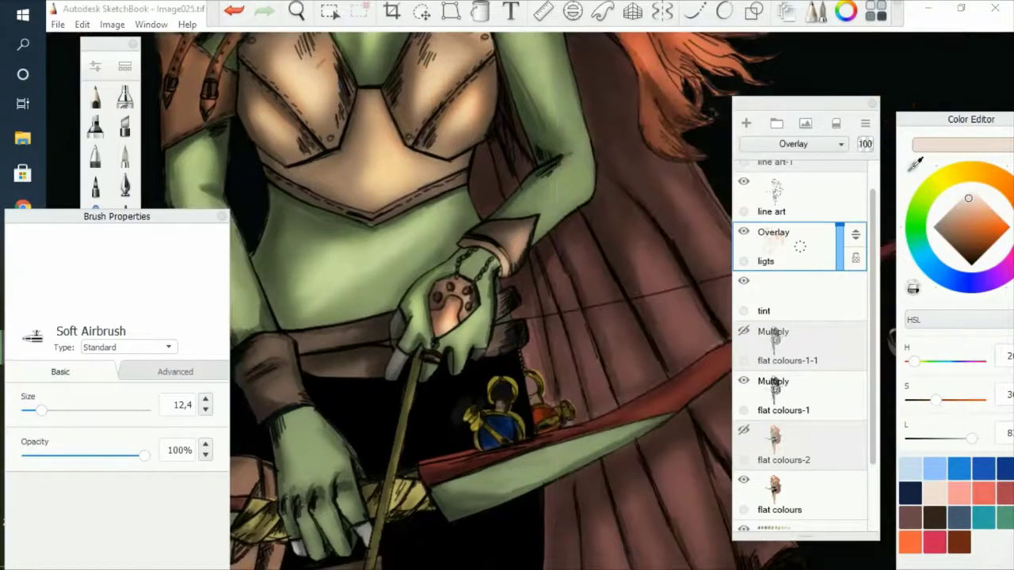
pyautogui.keyDown('alt'); pyautogui.click(574, 163); pyautogui.keyUp('alt')
pyautogui.scroll(-3, 574, 158)
# - Sample a cream tone and airbrush highlights on the white ruffled undershirt at the shoulders and neckline
pyautogui.keyDown('alt'); pyautogui.click(487, 150); pyautogui.keyUp('alt')
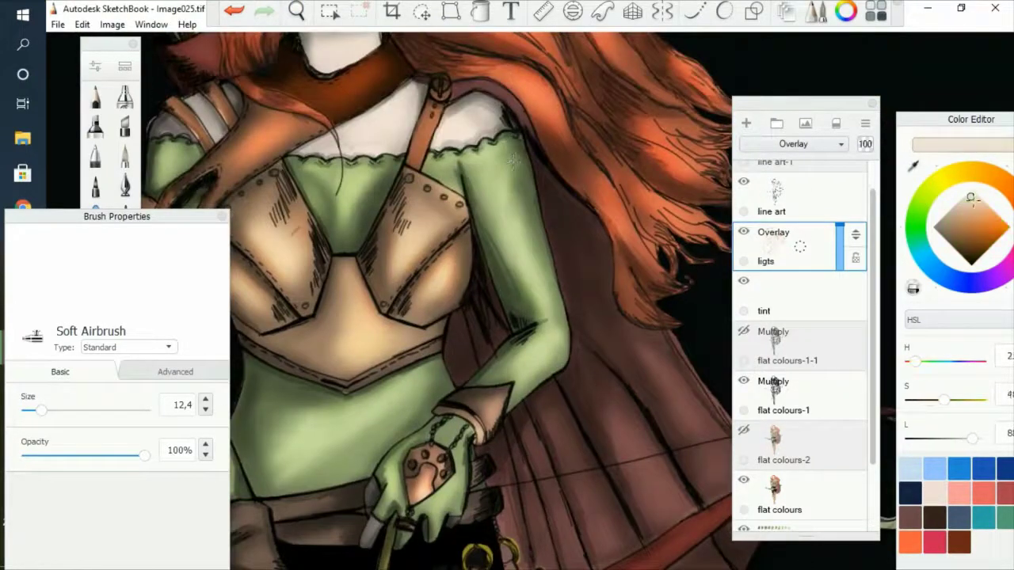
pyautogui.keyDown('alt'); pyautogui.click(479, 115); pyautogui.keyUp('alt')
pyautogui.scroll(3, 349, 174)
pyautogui.scroll(-3, 476, 301)
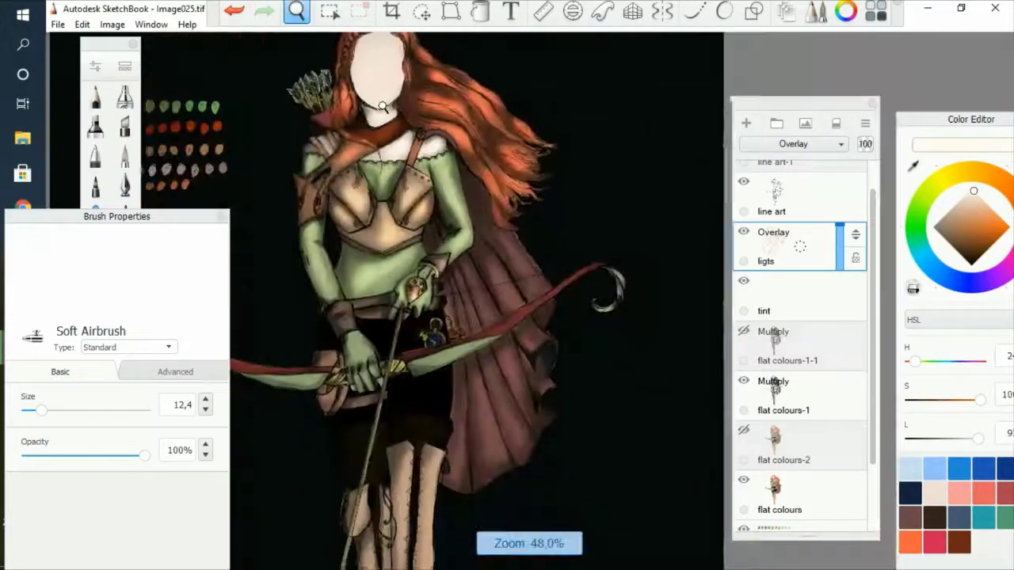
# - Sample a pale green and airbrush highlights on the gloved hands and the broad green parts of the bow
pyautogui.scroll(3, 400, 332)
pyautogui.keyDown('alt'); pyautogui.click(402, 362); pyautogui.keyUp('alt')
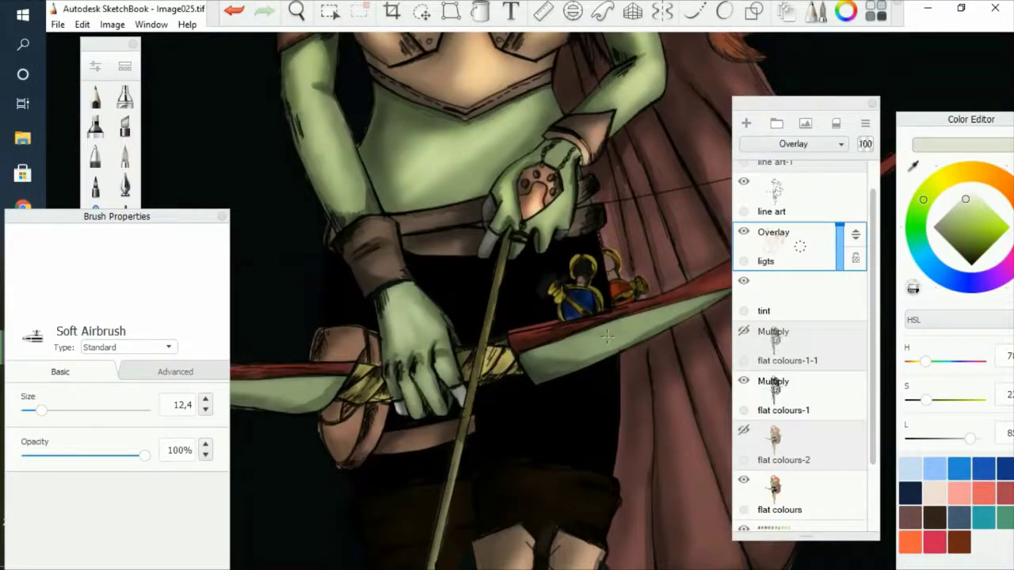
pyautogui.scroll(-3, 607, 337)
pyautogui.scroll(3, 557, 341)
# - Sample a pale pink and airbrush highlights along the red edge of the bow
pyautogui.keyDown('alt'); pyautogui.click(557, 340); pyautogui.keyUp('alt')
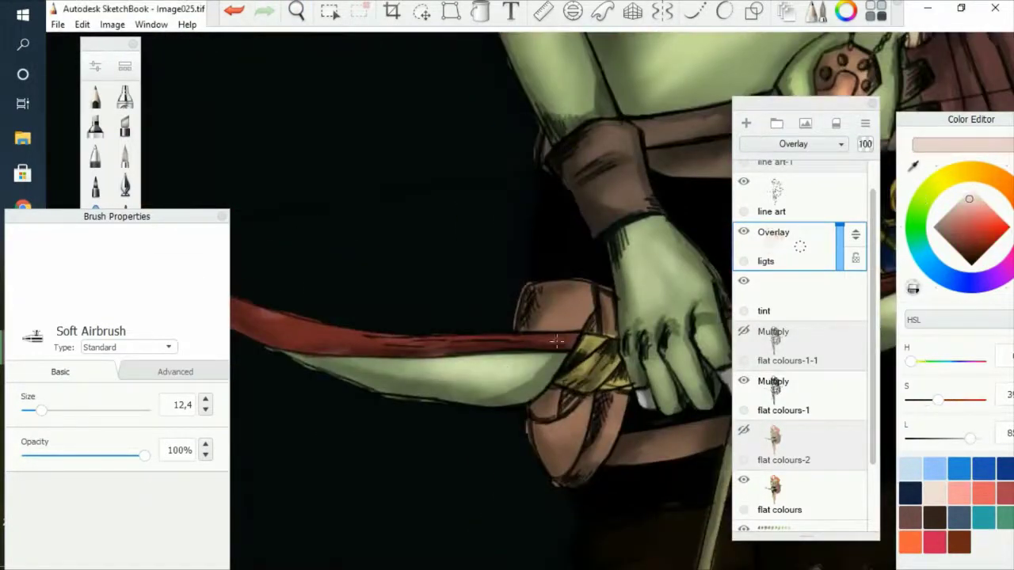
pyautogui.scroll(-3, 543, 151)
pyautogui.scroll(3, 621, 165)
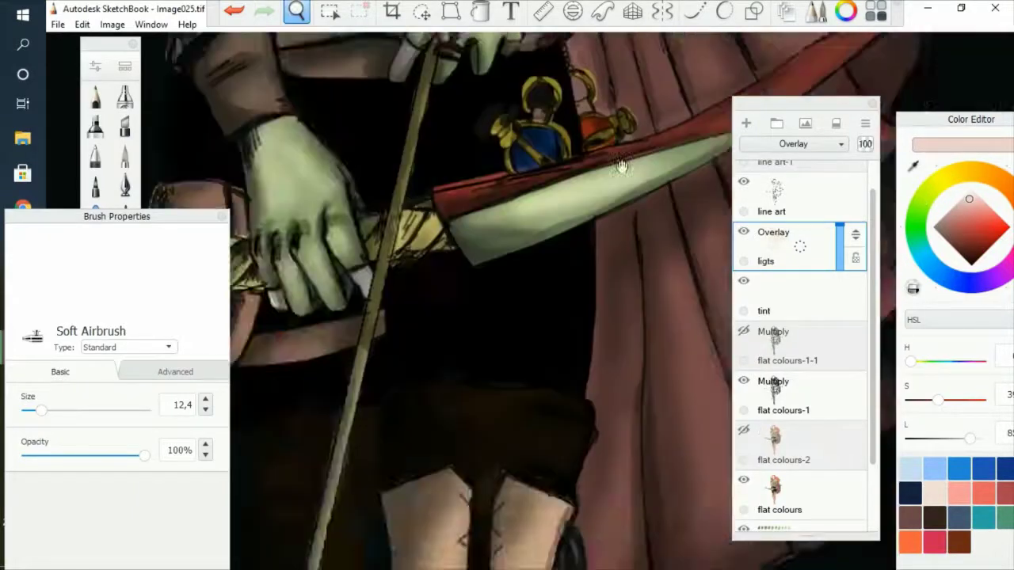
pyautogui.scroll(-3, 622, 165)
pyautogui.scroll(3, 554, 234)
# - Sample a pale green and airbrush highlights on the curled tip of the bow
pyautogui.keyDown('alt'); pyautogui.click(554, 234); pyautogui.keyUp('alt')
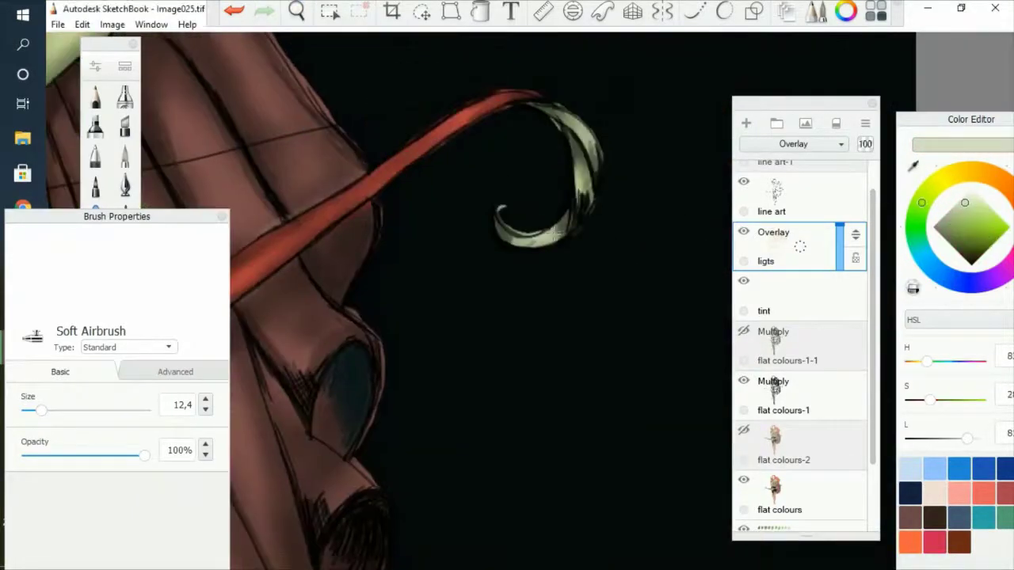
pyautogui.scroll(-3, 554, 234)
pyautogui.scroll(3, 393, 266)
# - Sample a pale yellow and airbrush highlights on the bow's grip wrapping and along the arrow
pyautogui.keyDown('alt'); pyautogui.click(393, 267); pyautogui.keyUp('alt')
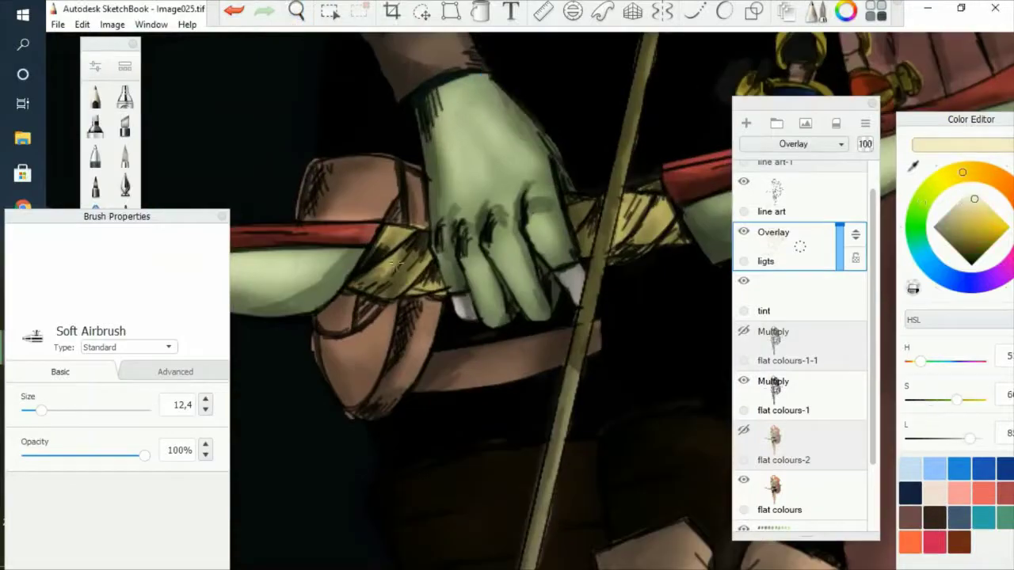
pyautogui.scroll(-3, 573, 383)
pyautogui.scroll(3, 475, 317)
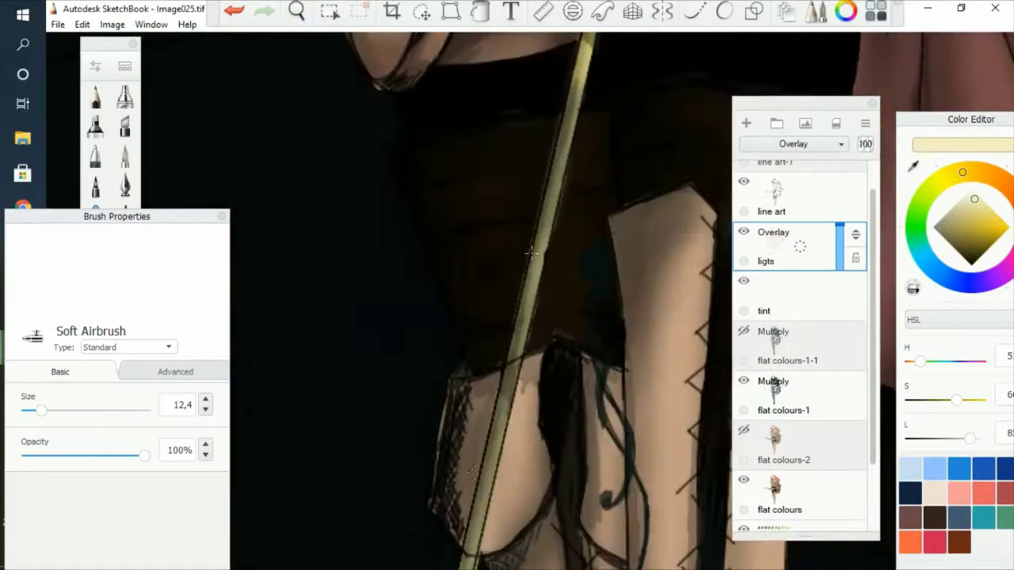
pyautogui.scroll(-3, 365, 129)
pyautogui.scroll(3, 529, 197)
pyautogui.scroll(-3, 529, 196)
pyautogui.scroll(3, 526, 242)
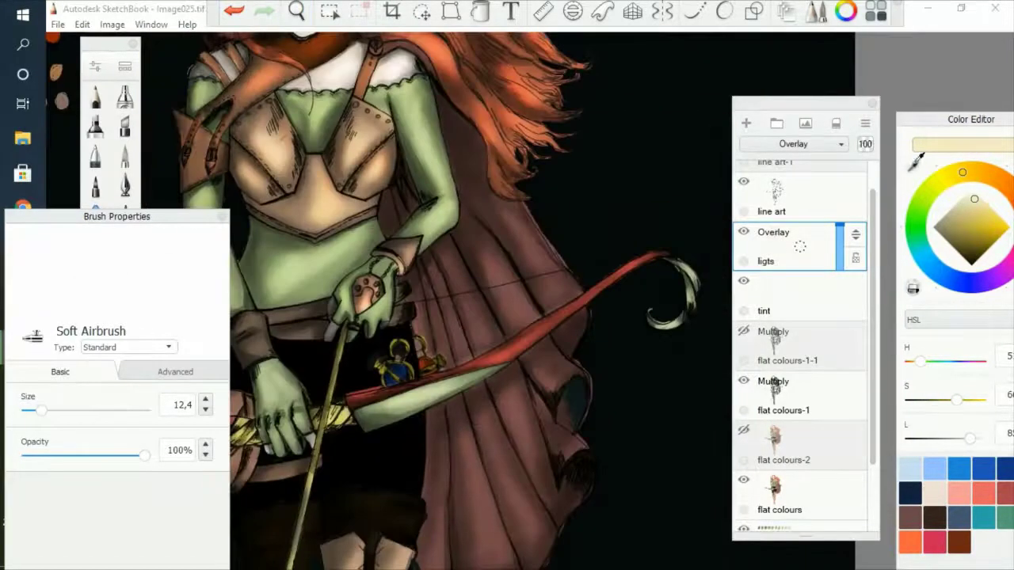
# - Airbrush pale pink highlights on the cape folds and pale blue and peach highlights on the potion bottles
pyautogui.keyDown('alt'); pyautogui.click(527, 242); pyautogui.keyUp('alt')
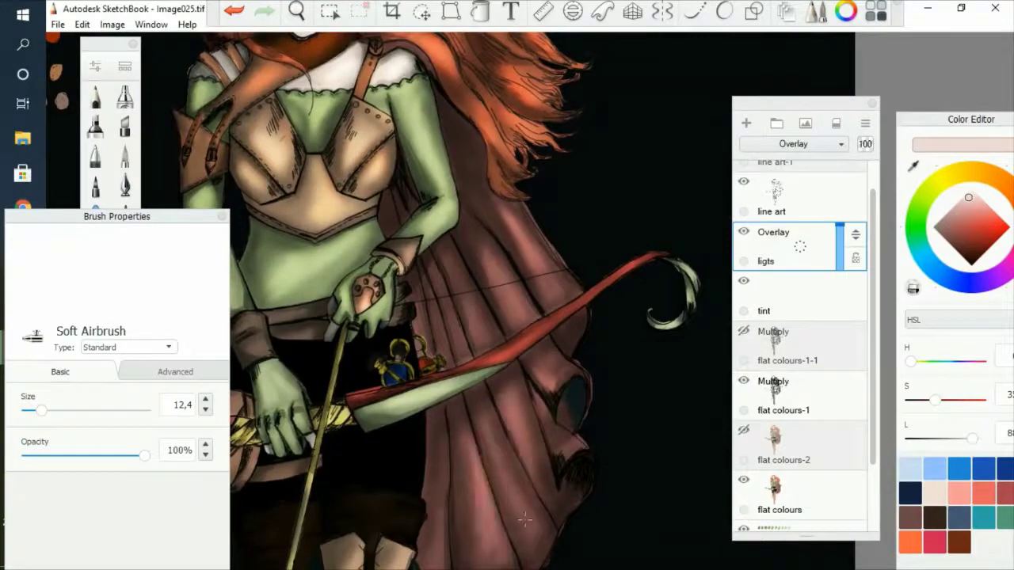
pyautogui.scroll(6, 445, 260)
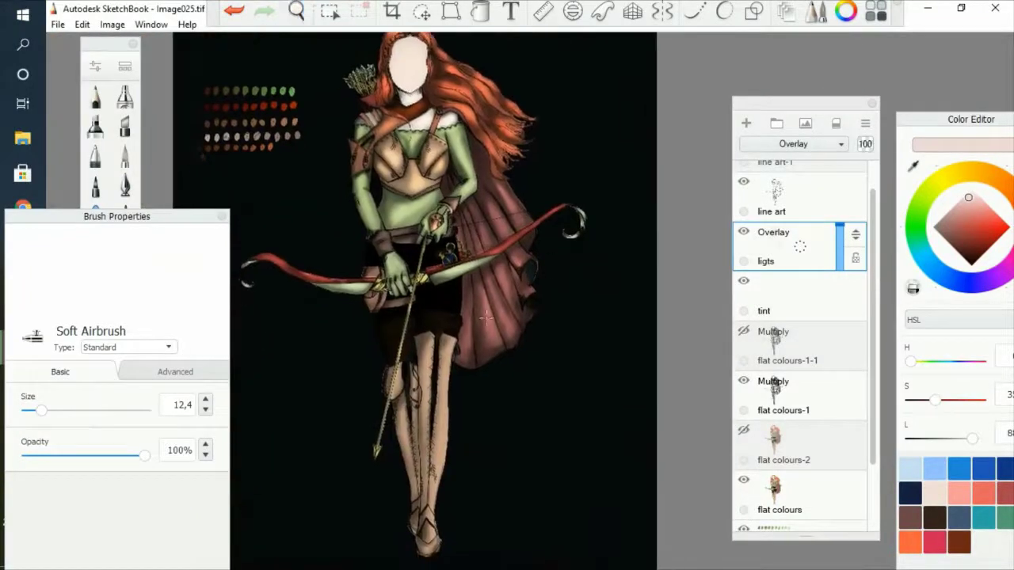
pyautogui.keyDown('alt'); pyautogui.click(432, 354); pyautogui.keyUp('alt')
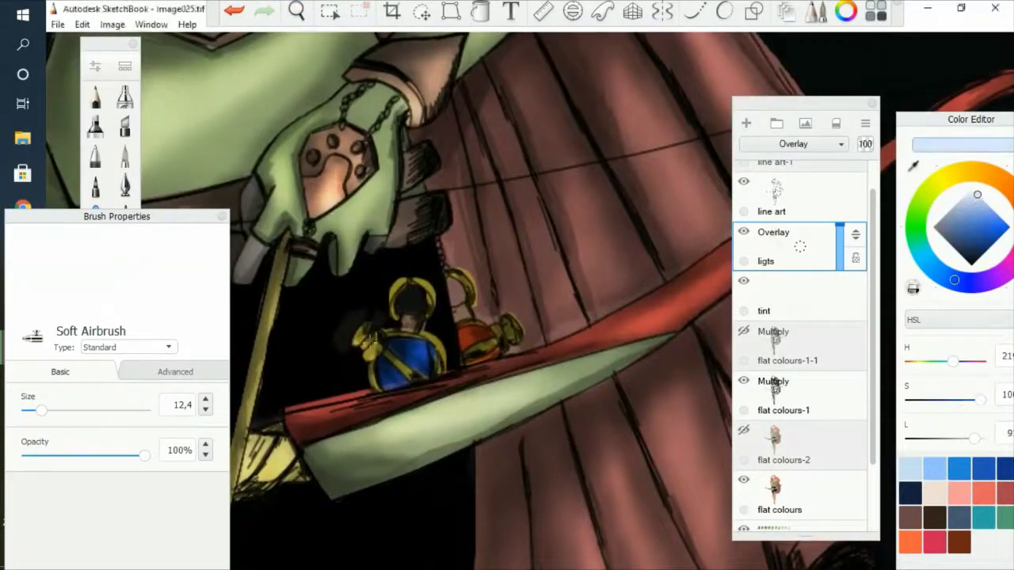
pyautogui.keyDown('alt'); pyautogui.click(437, 311); pyautogui.keyUp('alt')
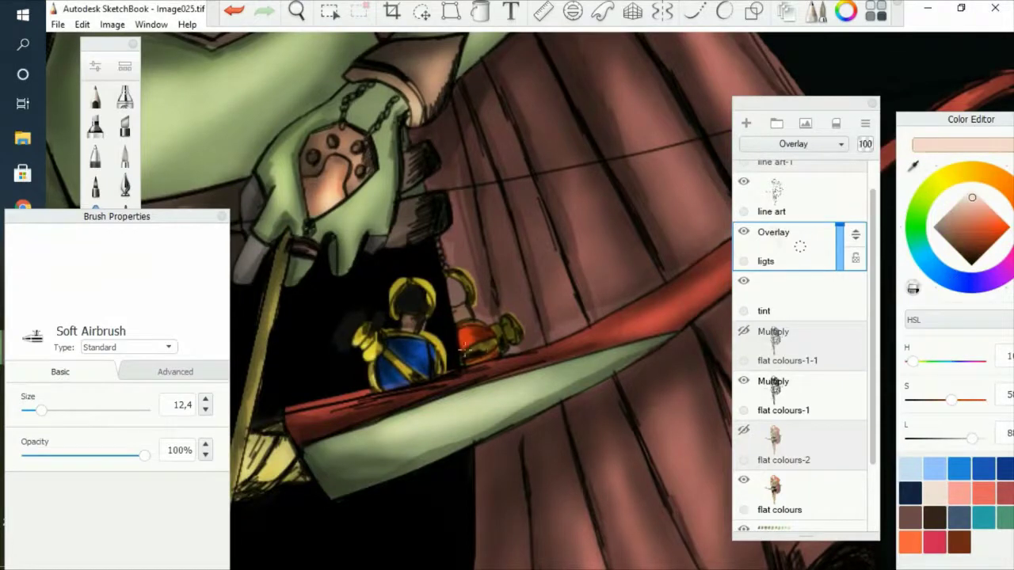
pyautogui.moveTo(351, 68); pyautogui.dragTo(503, 181)
# - Pick a light orange and airbrush highlights on the brown trouser cuffs and the laced boots at brush size 20.1
pyautogui.keyDown('alt'); pyautogui.click(533, 279); pyautogui.keyUp('alt')
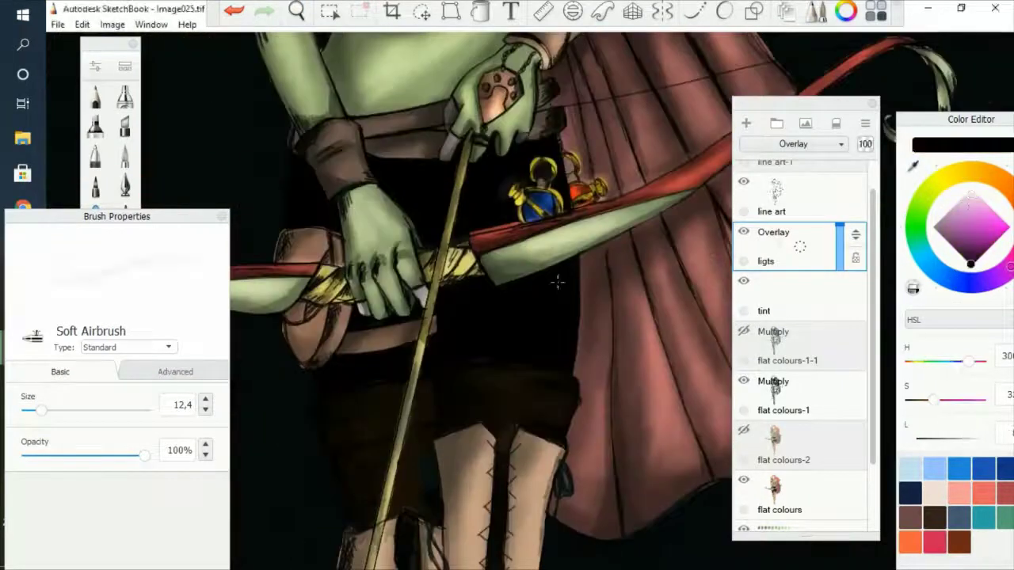
pyautogui.click(975, 199)
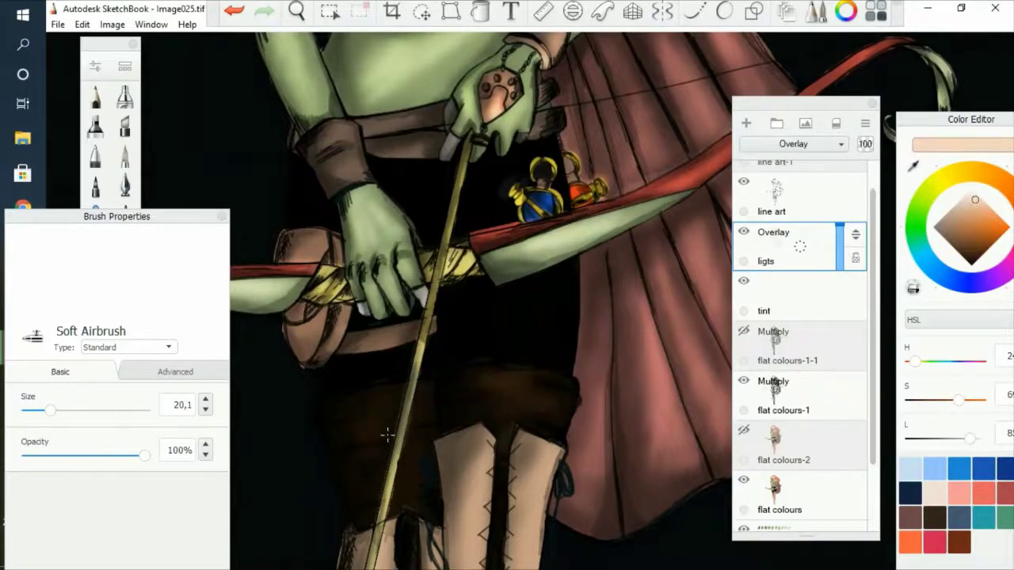
pyautogui.scroll(2, 401, 480)
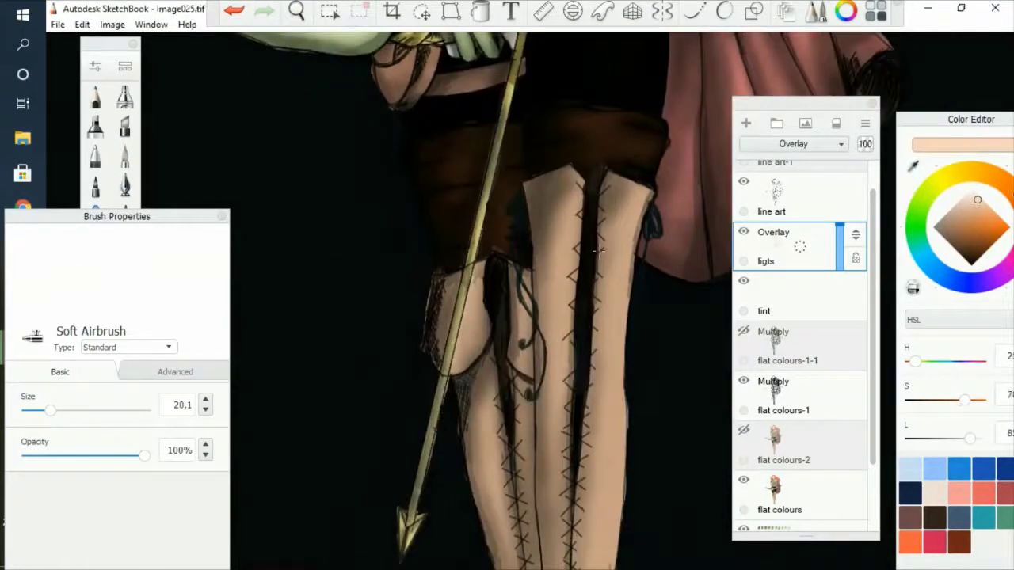
pyautogui.scroll(-3, 529, 259)
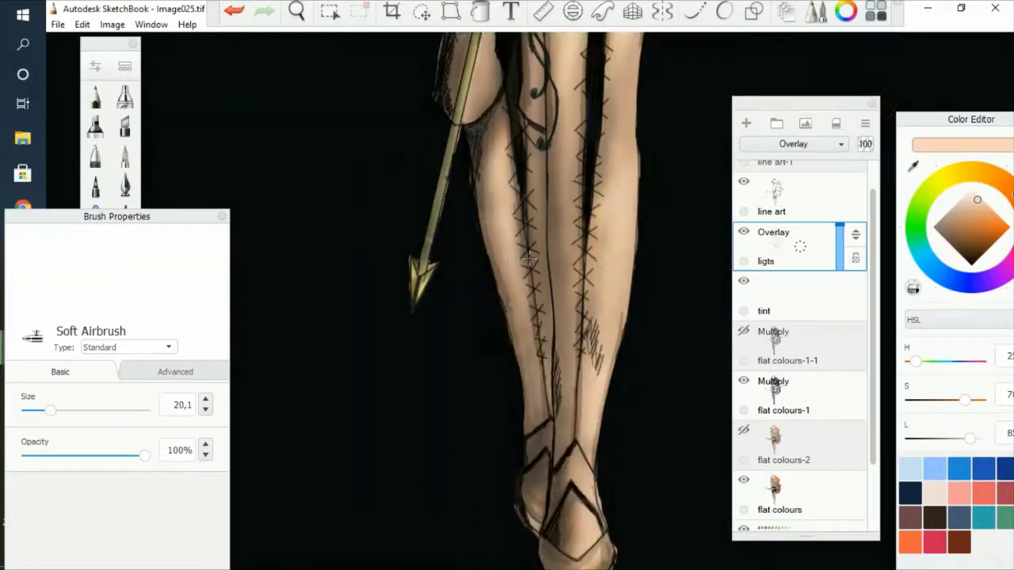
pyautogui.scroll(-5, 529, 258)
# - Set the blending mode of the new layer above ligts to Glow
pyautogui.click(793, 143)
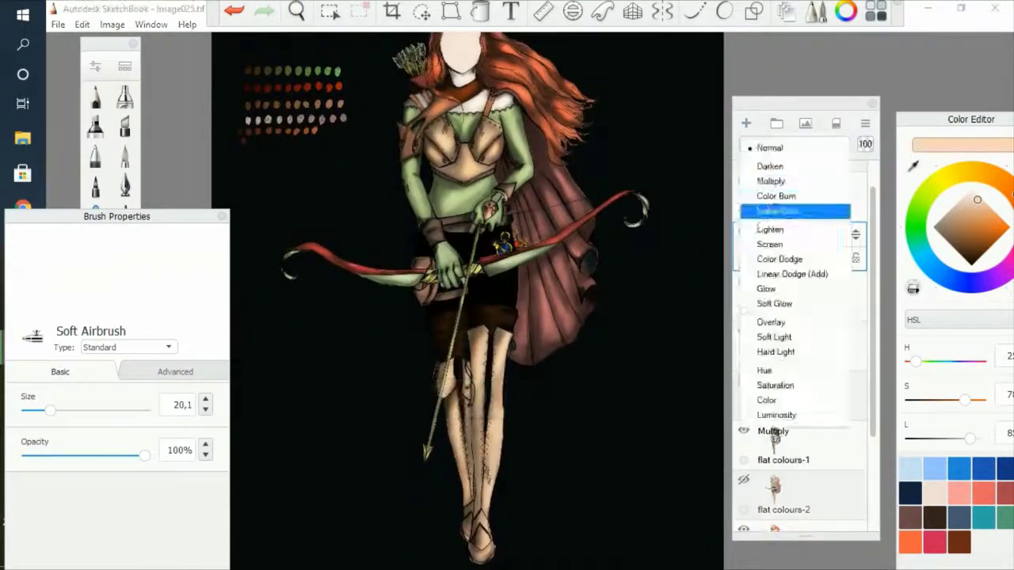
pyautogui.click(766, 289)
pyautogui.scroll(3, 471, 36)
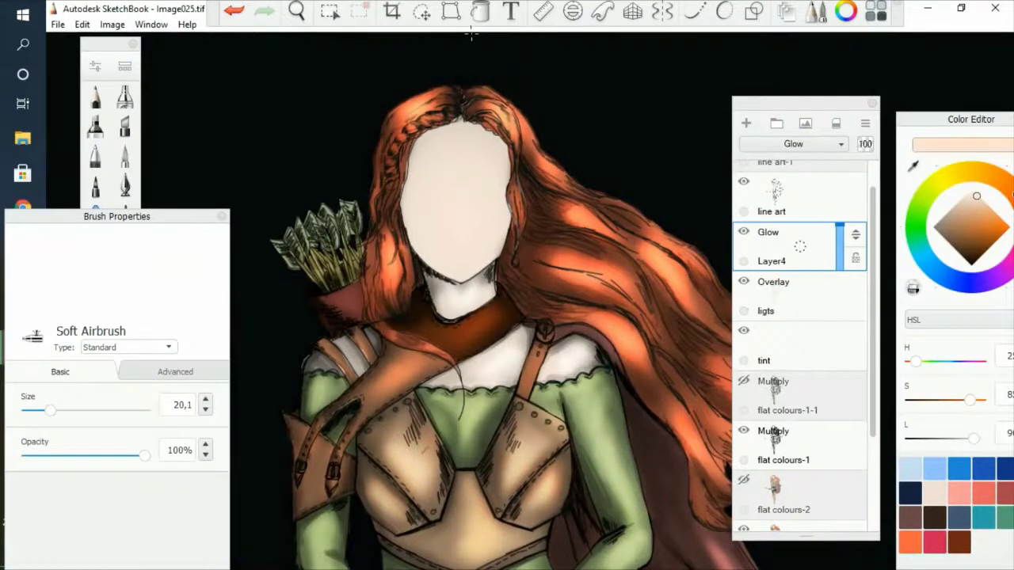
# - Airbrush peach glow highlights on the scarf, bodice, shirt sleeves and midriff at brush size 20.1
pyautogui.moveTo(415, 339)
pyautogui.mouseDown()
pyautogui.moveTo(401, 381)
pyautogui.moveTo(504, 356)
pyautogui.moveTo(627, 488)
pyautogui.moveTo(416, 447)
pyautogui.moveTo(448, 430)
pyautogui.mouseUp()
pyautogui.scroll(-5, 525, 492)
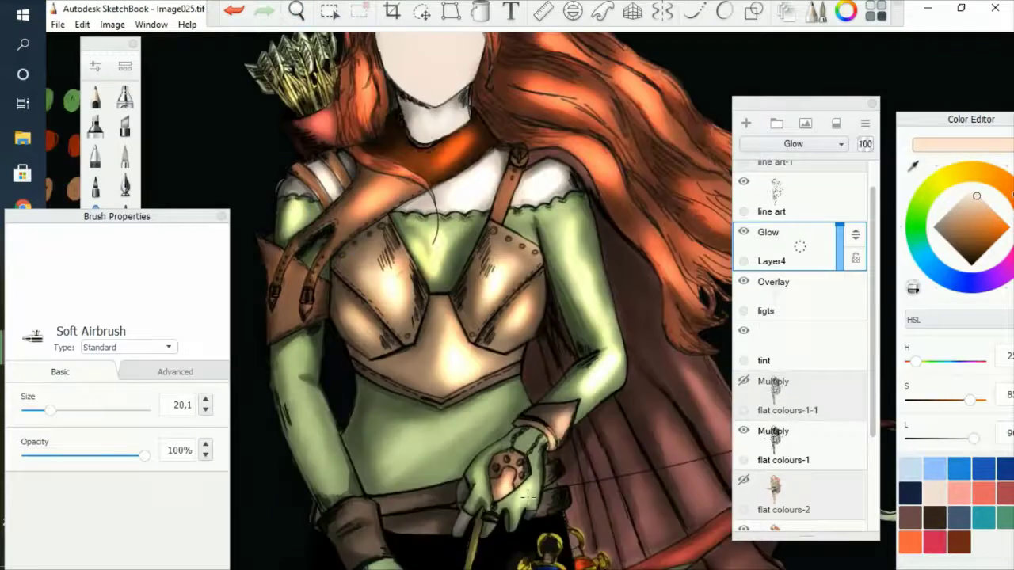
pyautogui.moveTo(419, 510)
pyautogui.mouseDown()
pyautogui.moveTo(521, 389)
pyautogui.moveTo(309, 355)
pyautogui.moveTo(342, 240)
pyautogui.mouseUp()
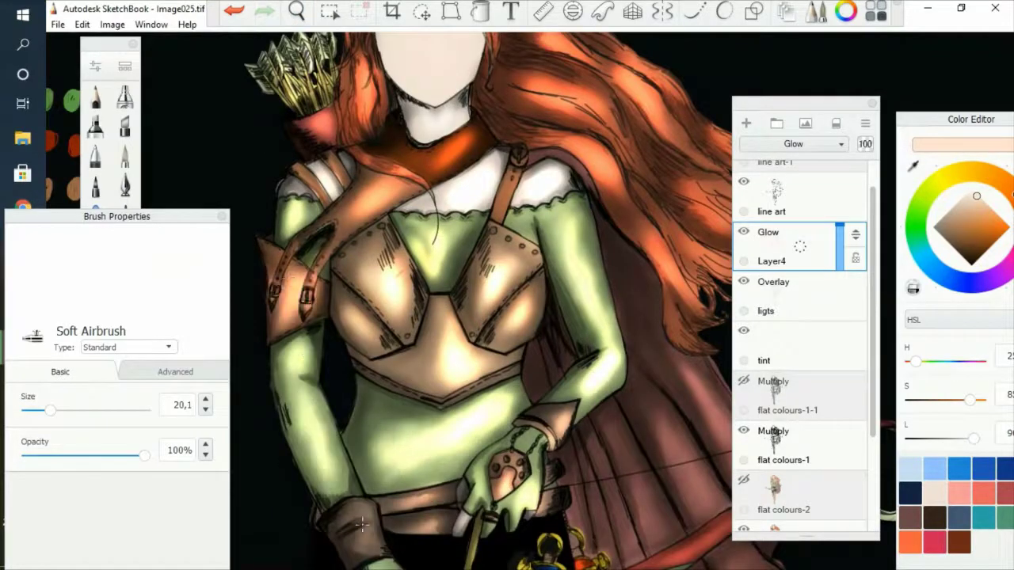
# - Airbrush peach glow highlights on the bracers, belts, potion bottles, bow, pouch and cape
pyautogui.moveTo(361, 524); pyautogui.dragTo(369, 302)
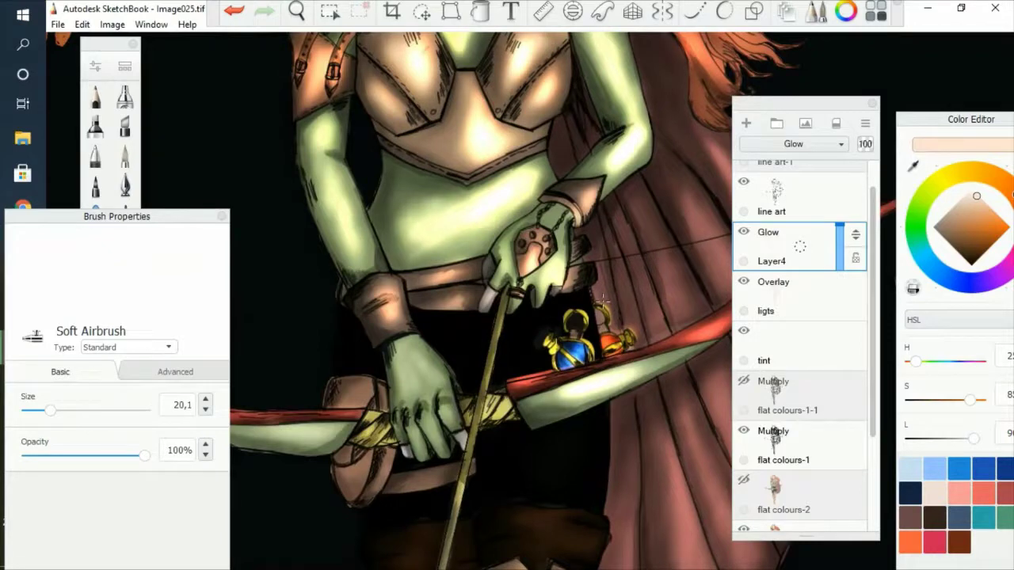
pyautogui.moveTo(425, 476); pyautogui.dragTo(285, 427)
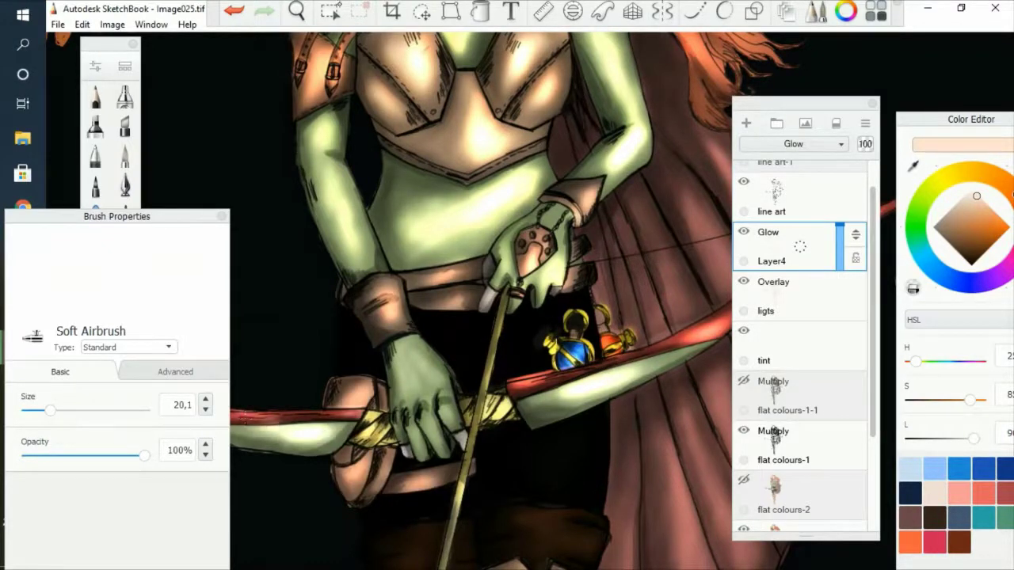
pyautogui.scroll(-3, 324, 325)
pyautogui.moveTo(621, 474); pyautogui.dragTo(346, 71)
# - Move the ligts and Glow layers below the tint layer, with Glow above ligts, and add a new layer above tint
pyautogui.moveTo(821, 297); pyautogui.dragTo(821, 346)
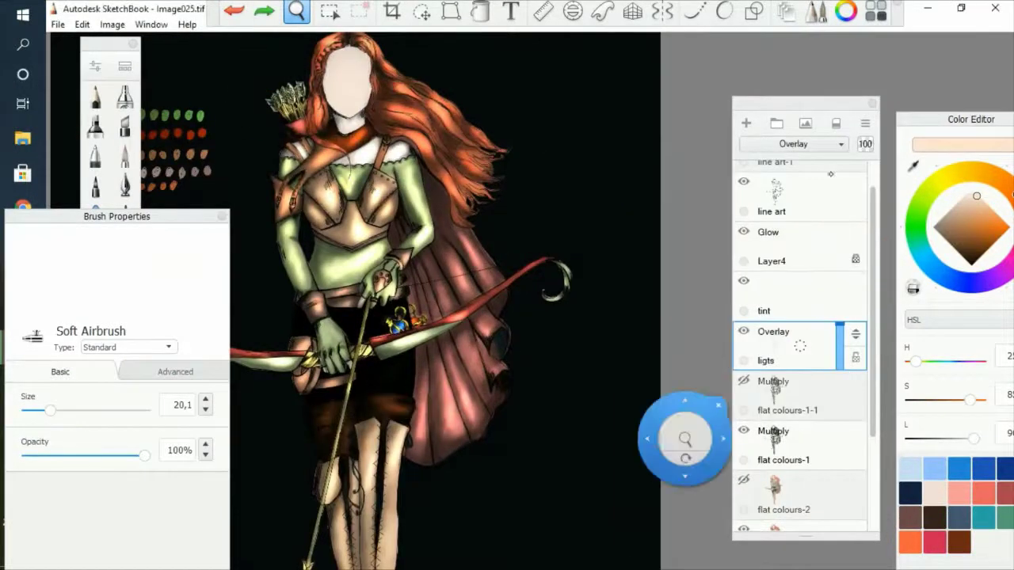
pyautogui.moveTo(792, 247); pyautogui.dragTo(792, 346)
pyautogui.click(745, 123)
pyautogui.scroll(-3, 800, 356)
pyautogui.moveTo(792, 237); pyautogui.dragTo(792, 294)
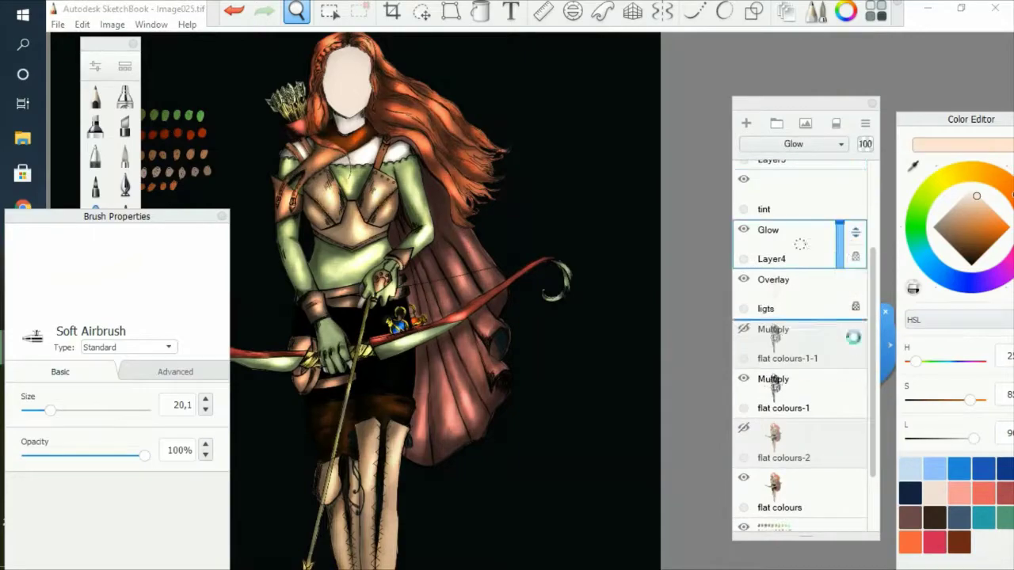
# - Merge the Glow layer Layer4 with the Overlay layer ligts
pyautogui.moveTo(294, 108); pyautogui.dragTo(333, 142)
pyautogui.click(800, 245)
pyautogui.hotkey('ctrl', 'e')
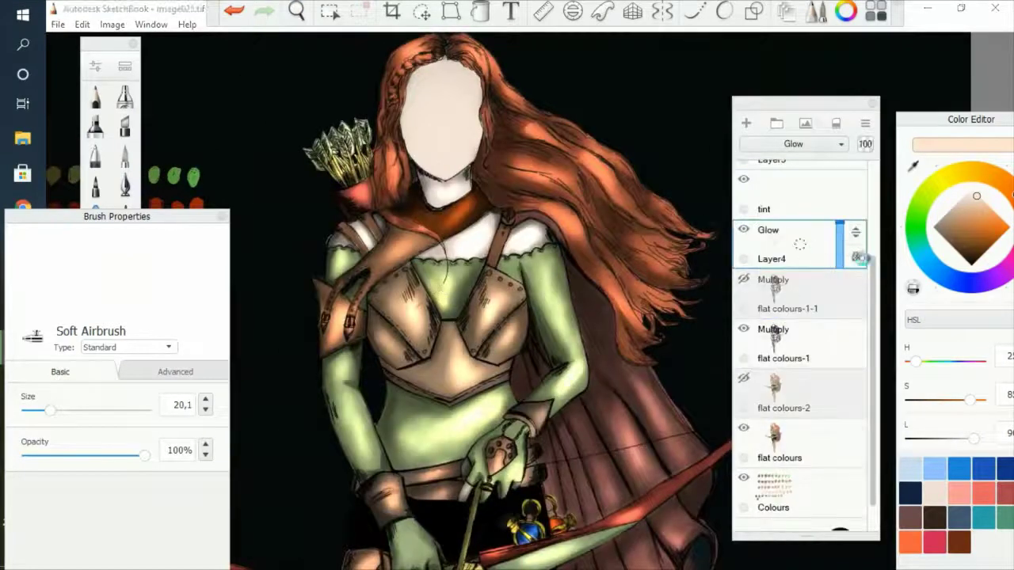
# - Lower the Glow layer's opacity to 75 and try a pale and a dark brown background colour
pyautogui.moveTo(606, 288); pyautogui.dragTo(559, 31)
pyautogui.scroll(-3, 340, 192)
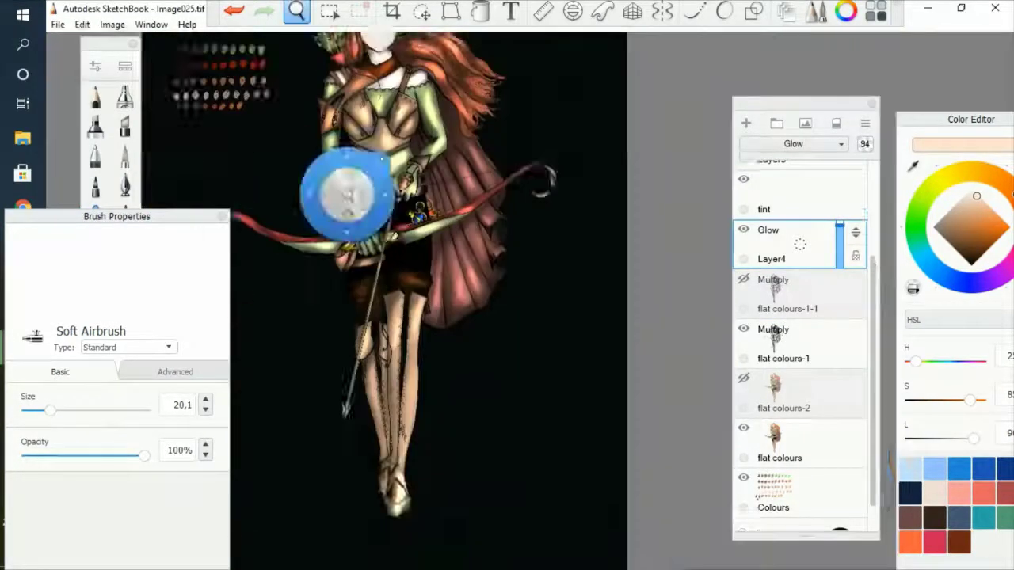
pyautogui.scroll(-3, 832, 486)
pyautogui.scroll(5, 475, 317)
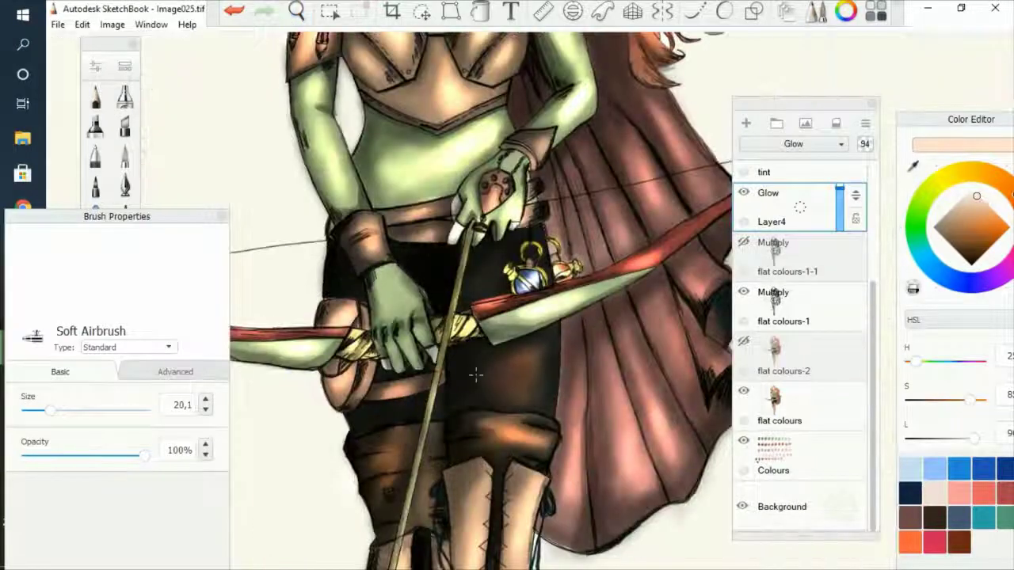
pyautogui.scroll(-2, 349, 475)
pyautogui.hotkey('ctrl', 'z')
pyautogui.press('Home')
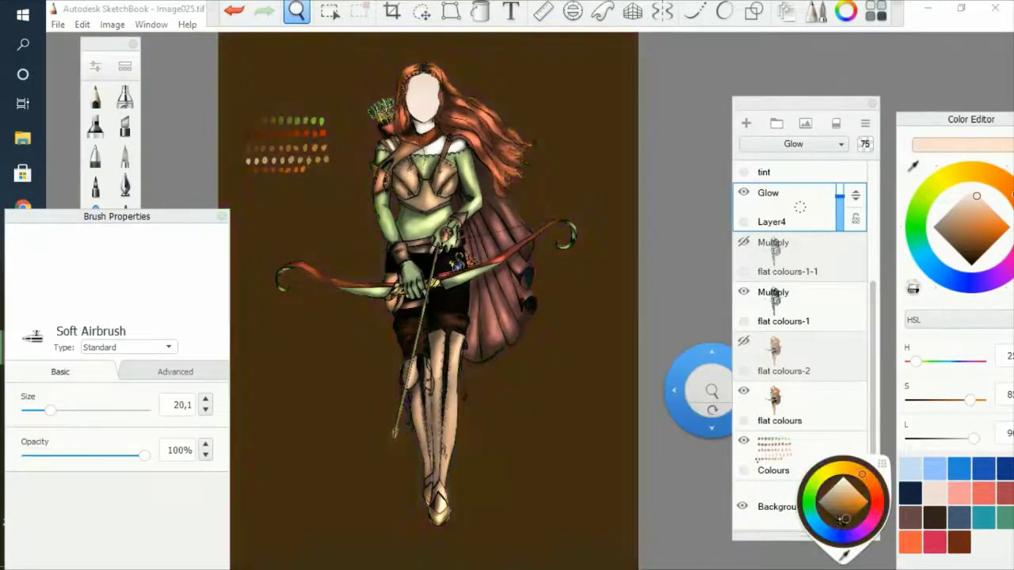
# - Change the background colour to dark green
pyautogui.scroll(3, 464, 139)
pyautogui.moveTo(407, 158); pyautogui.dragTo(464, 141)
pyautogui.scroll(-1, 552, 188)
pyautogui.moveTo(551, 188); pyautogui.dragTo(507, 254)
# - Add a new layer above Layer4, try the Lighten blending mode, and set it to Glow with a light orange brush colour
pyautogui.hotkey('ctrl', 'shift', 'n')
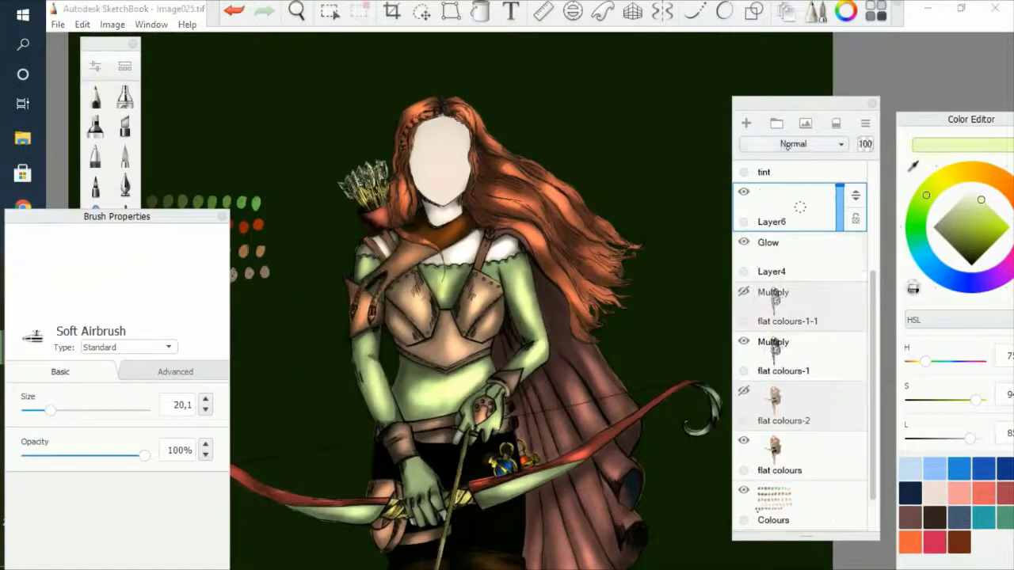
pyautogui.scroll(2, 335, 154)
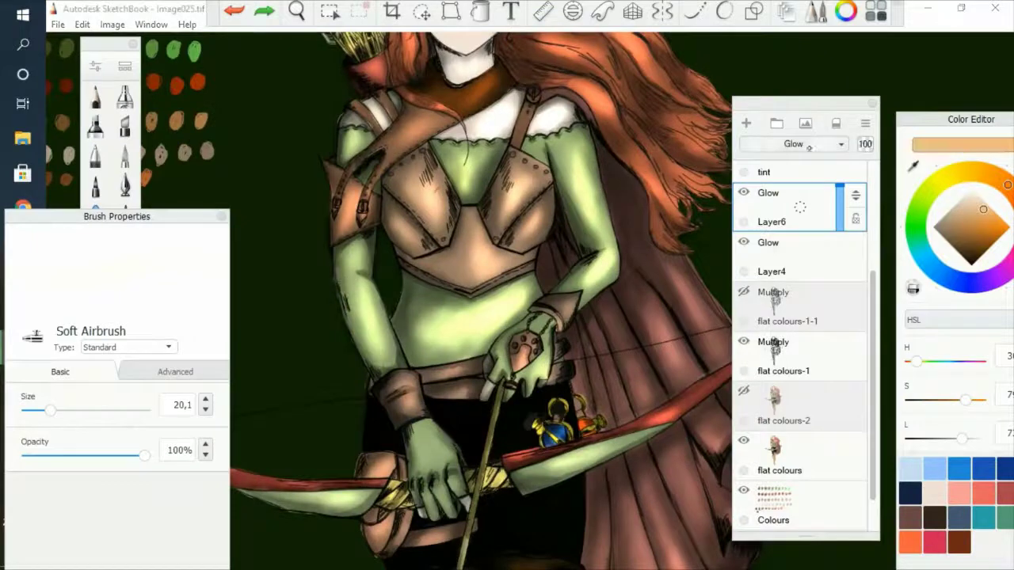
pyautogui.hotkey('shift', '+')
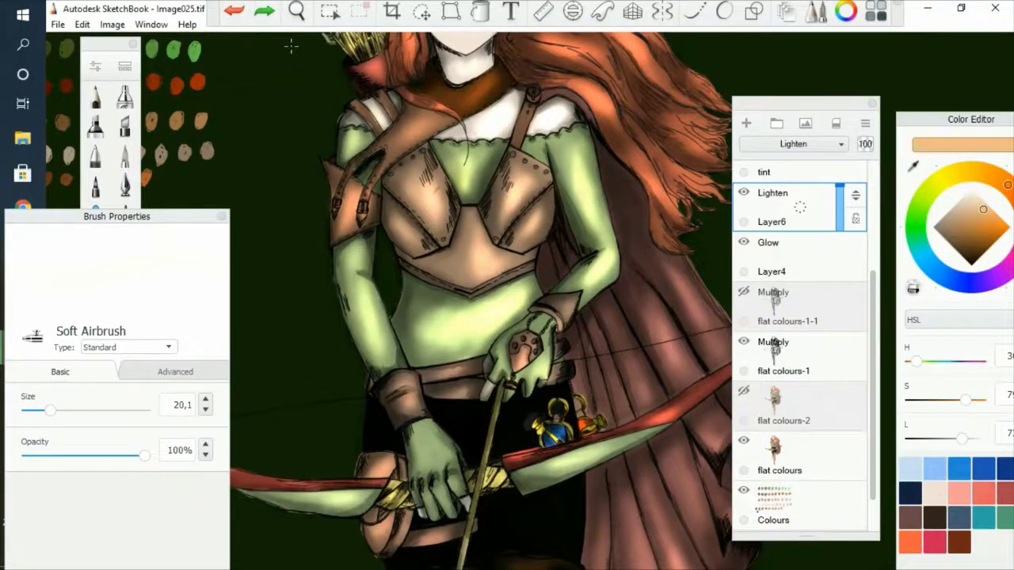
pyautogui.scroll(-2, 475, 301)
pyautogui.click(792, 143)
pyautogui.click(761, 287)
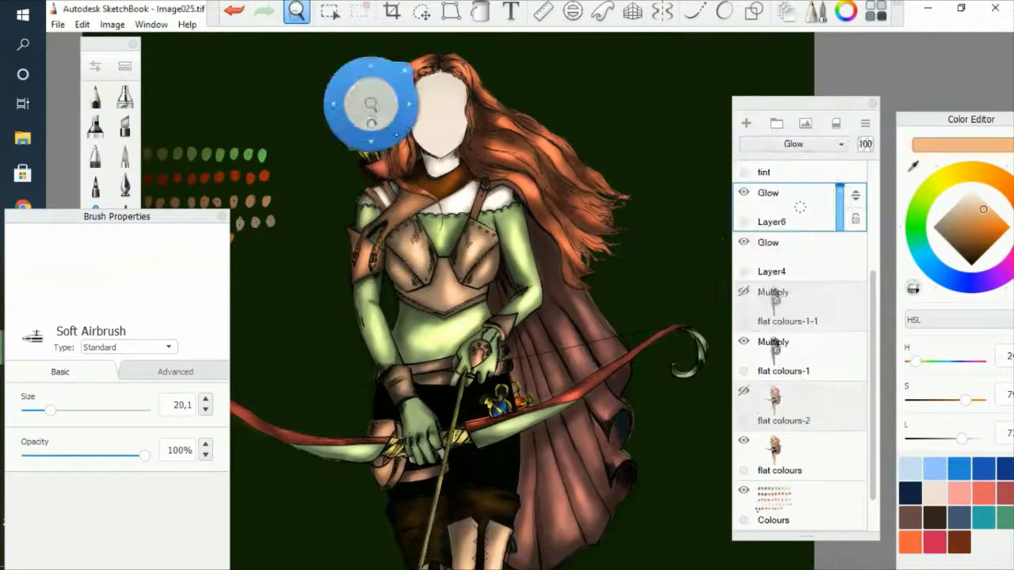
# - Set the Layer6 Glow layer's opacity to 72 and airbrush light orange highlights over the bodice, arms and hands
pyautogui.scroll(2, 379, 302)
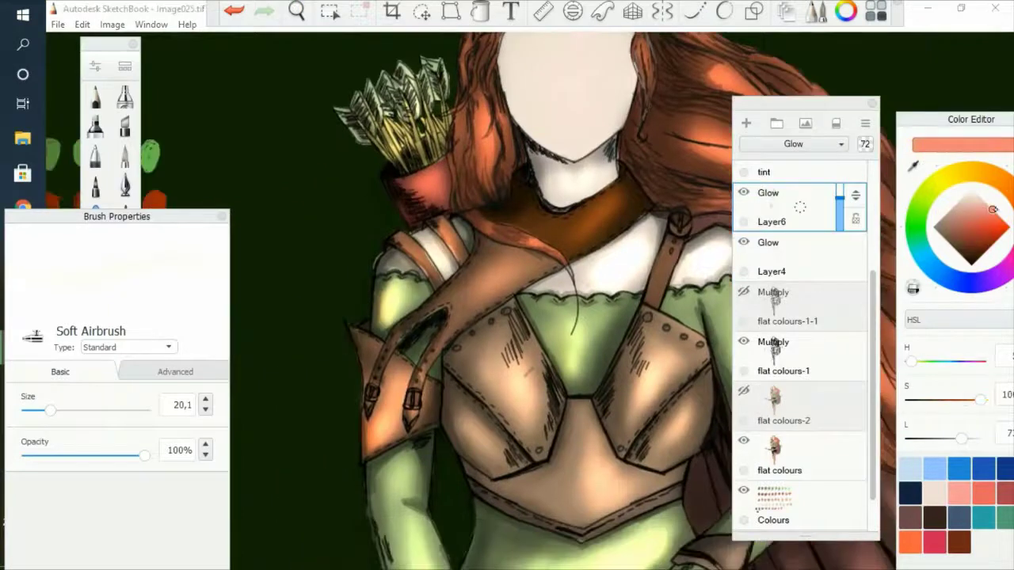
pyautogui.moveTo(497, 460); pyautogui.dragTo(498, 298)
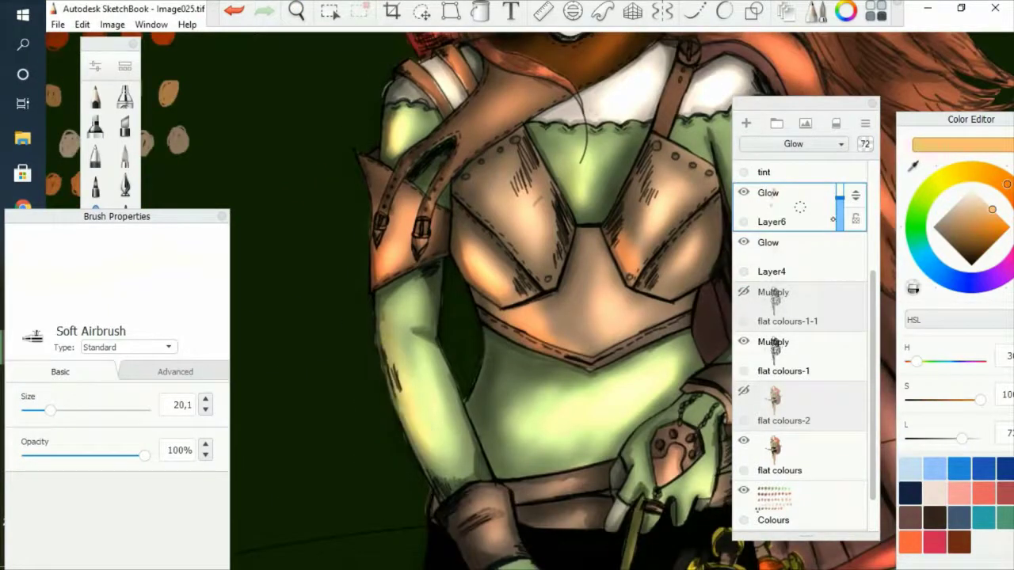
pyautogui.moveTo(464, 193); pyautogui.dragTo(413, 260)
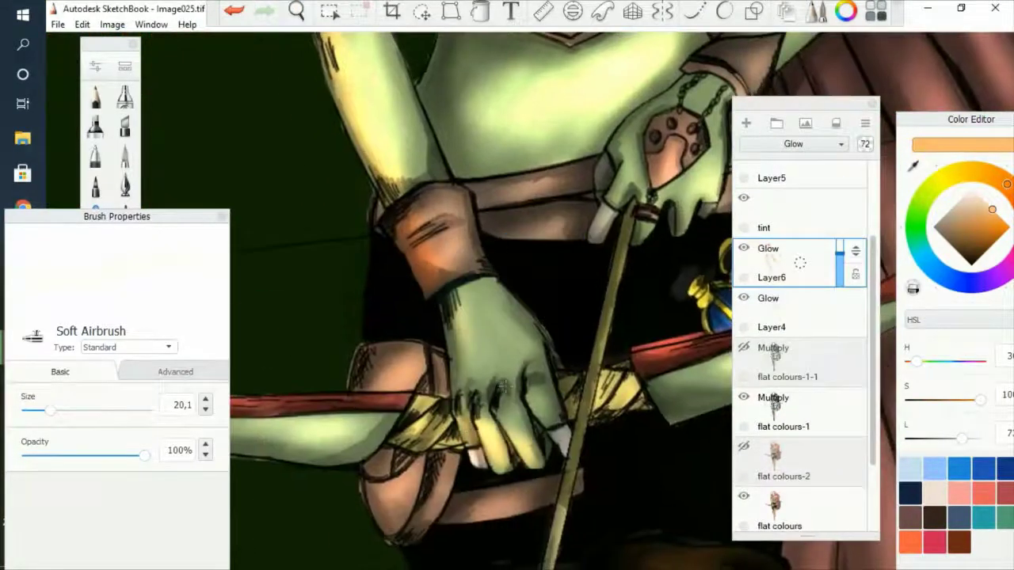
pyautogui.scroll(-5, 319, 266)
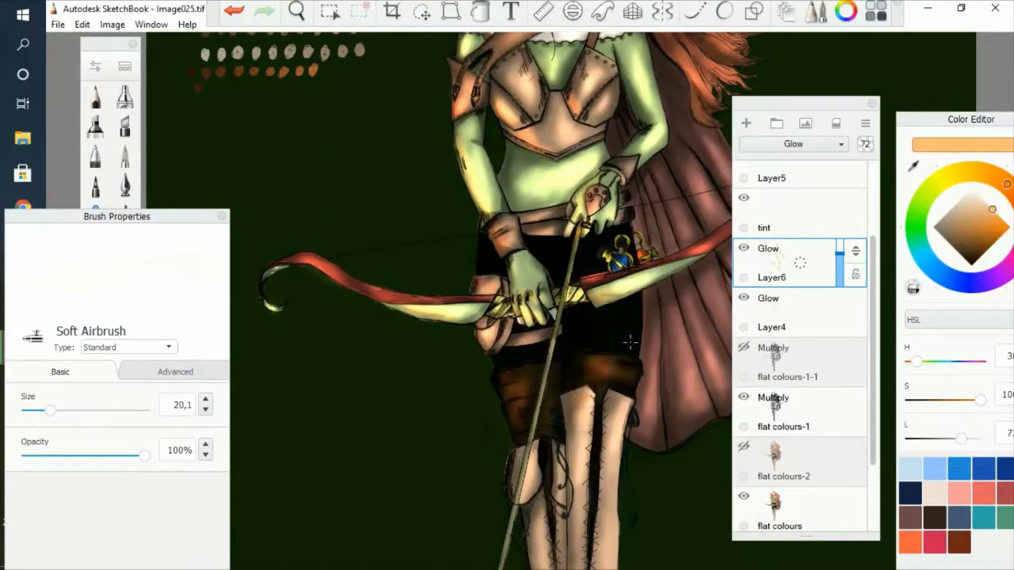
# - Airbrush orange glow on the legs and boots, set Layer6's opacity to 98 and hide the Layer4 Glow layer
pyautogui.moveTo(522, 411); pyautogui.dragTo(523, 198)
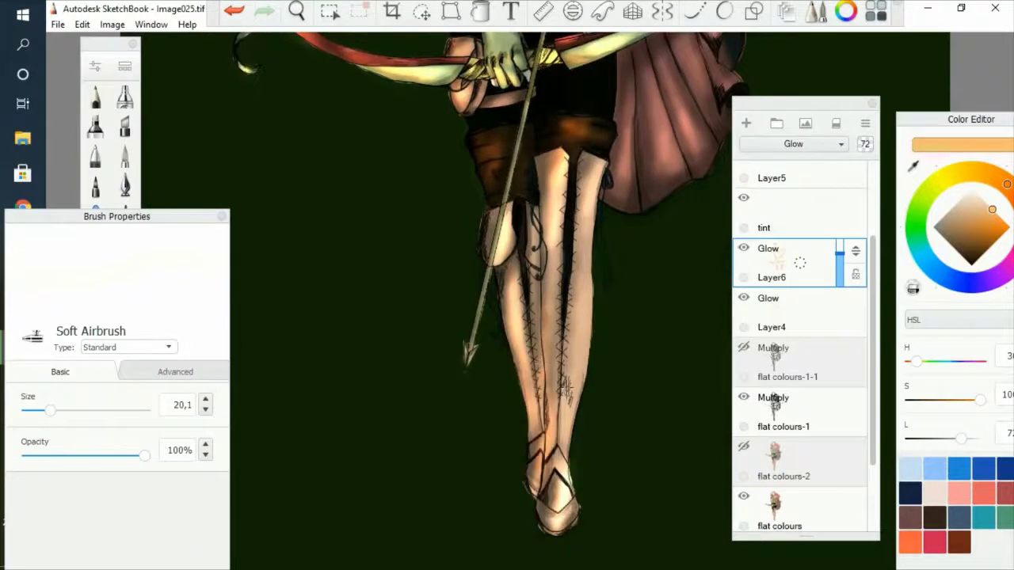
pyautogui.scroll(-3, 679, 248)
pyautogui.scroll(5, 536, 230)
pyautogui.scroll(-3, 546, 293)
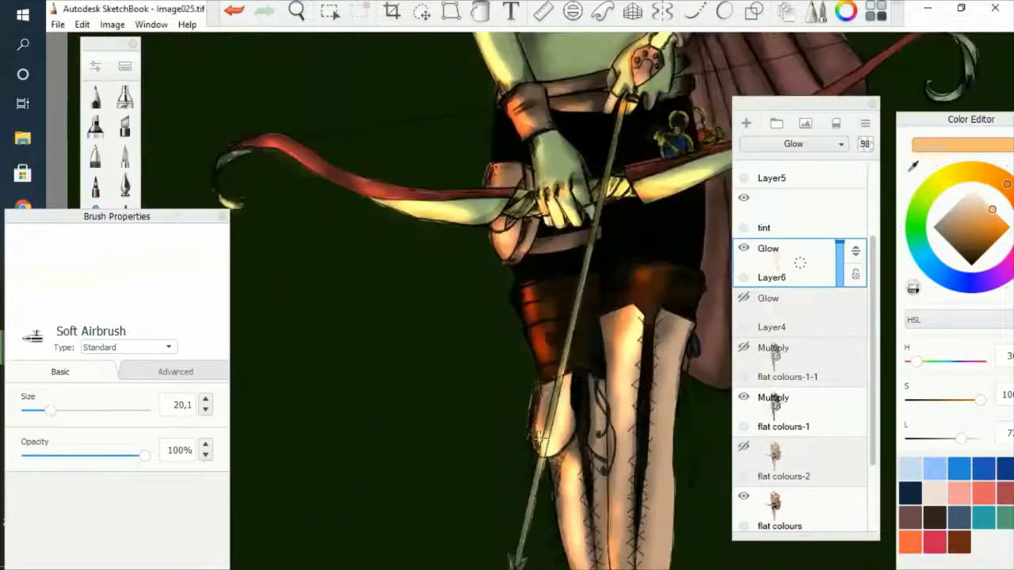
pyautogui.scroll(2, 503, 256)
pyautogui.scroll(-1, 560, 272)
# - Airbrush light orange glow highlights along the folds of the cape on Layer6
pyautogui.moveTo(559, 272)
pyautogui.mouseDown()
pyautogui.moveTo(466, 318)
pyautogui.moveTo(542, 182)
pyautogui.moveTo(528, 256)
pyautogui.mouseUp()
pyautogui.moveTo(392, 153); pyautogui.dragTo(380, 247)
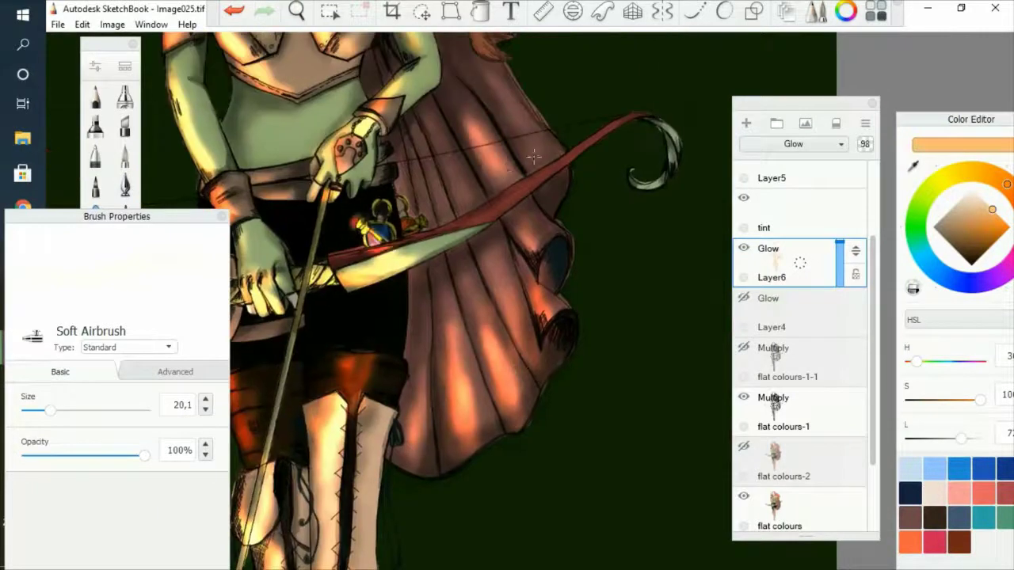
pyautogui.moveTo(533, 156); pyautogui.dragTo(499, 269)
# - Airbrush light orange glow highlights on the hair, quiver, bodice edges and sleeves on Layer6
pyautogui.moveTo(428, 150); pyautogui.dragTo(566, 562)
pyautogui.moveTo(475, 79); pyautogui.dragTo(367, 206)
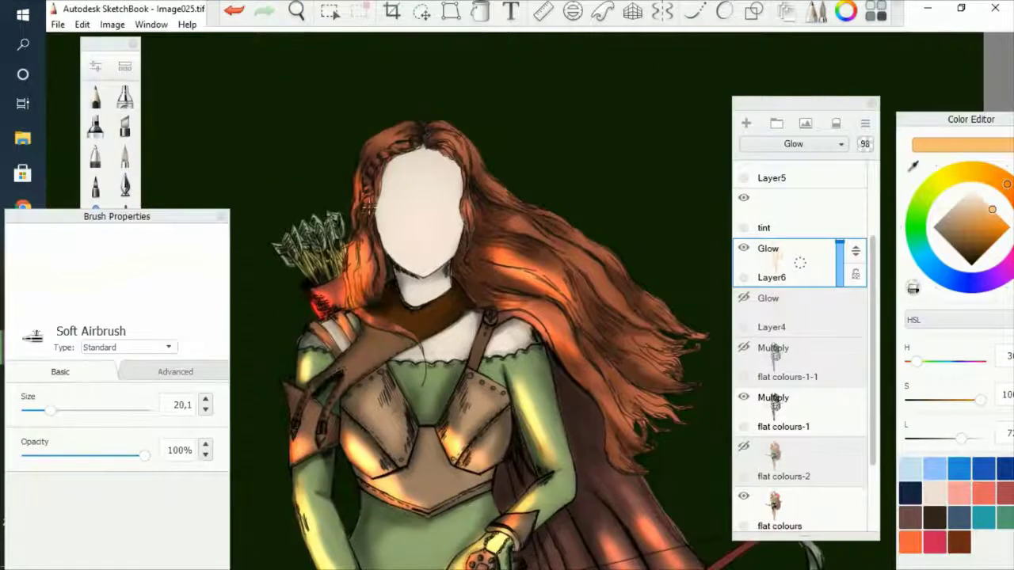
pyautogui.moveTo(484, 182)
pyautogui.mouseDown()
pyautogui.moveTo(618, 277)
pyautogui.moveTo(657, 370)
pyautogui.mouseUp()
pyautogui.moveTo(361, 382); pyautogui.dragTo(305, 254)
# - Paint grey shadows on the forehead, nose and jaw on the flat colours-1 Multiply layer with a size 2.1 brush at 40% opacity
pyautogui.click(296, 11)
pyautogui.click(792, 313)
pyautogui.scroll(-2, 507, 258)
pyautogui.scroll(5, 507, 258)
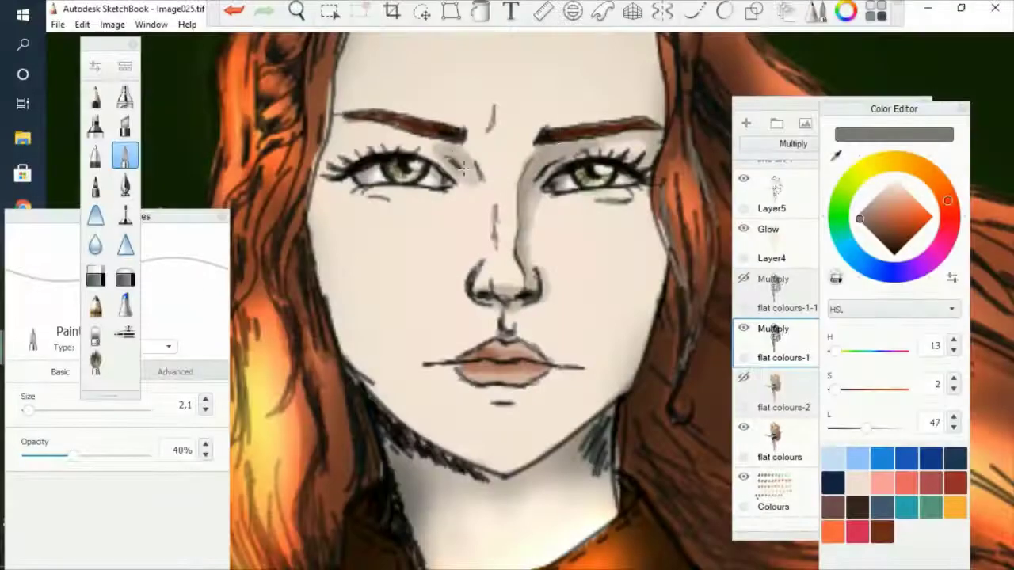
pyautogui.moveTo(465, 167); pyautogui.dragTo(366, 200)
pyautogui.scroll(-2, 513, 358)
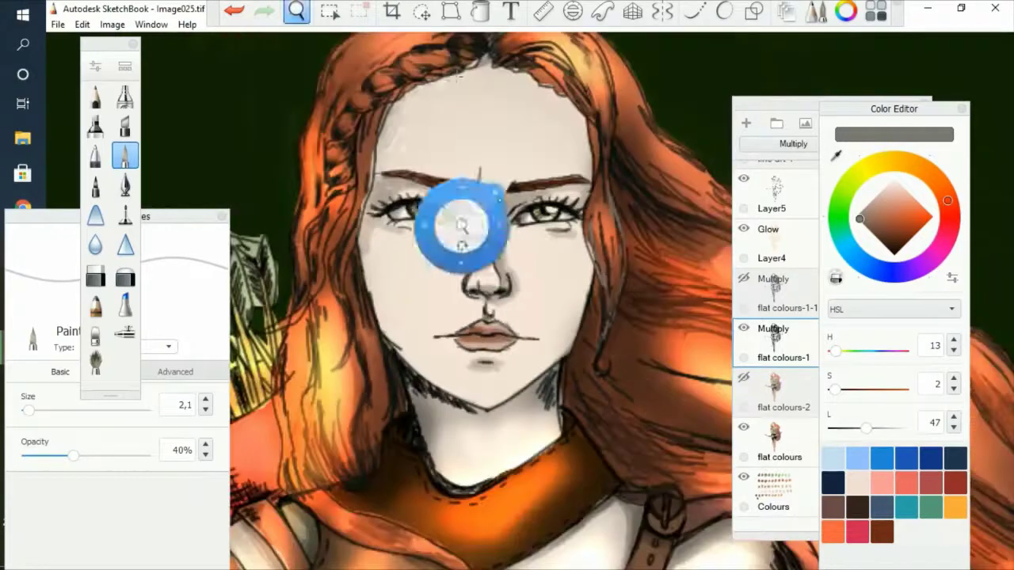
pyautogui.hotkey('ctrl', 'z')
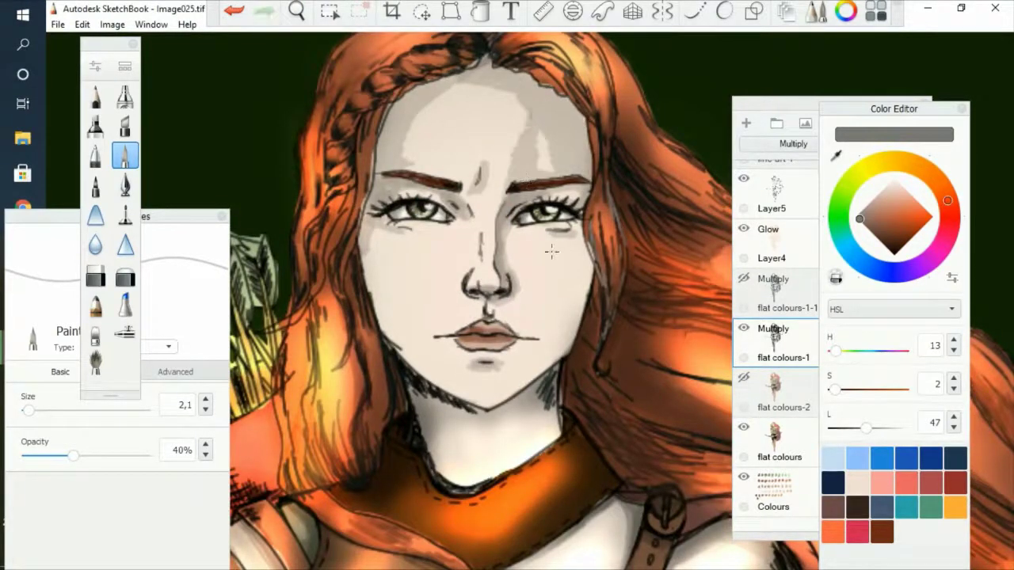
pyautogui.hotkey('ctrl', 'z')
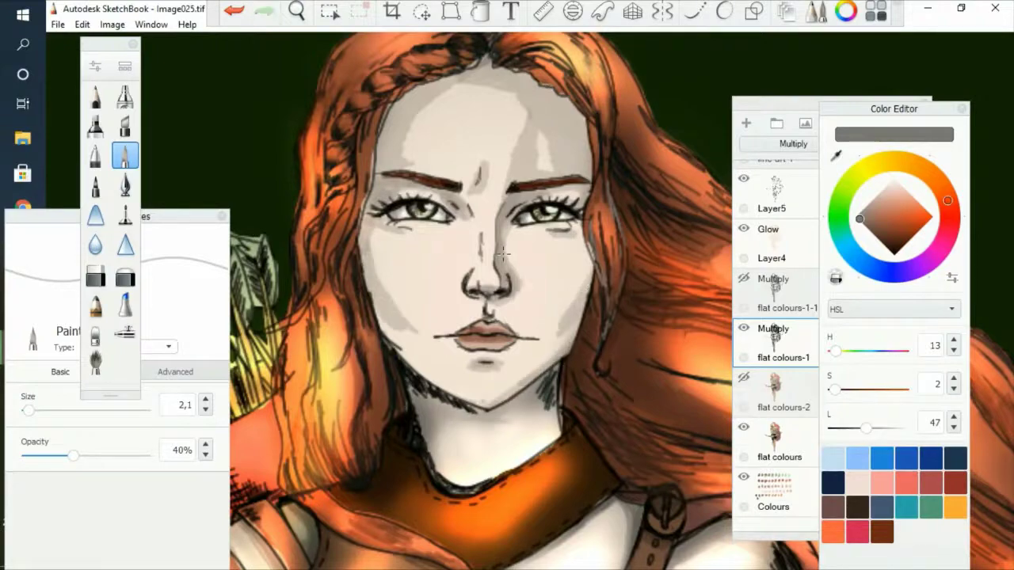
# - Soften and deepen the face shadows on flat colours-1 with a near-black Soft Airbrush at size 13 and 100% opacity
pyautogui.scroll(-3, 383, 321)
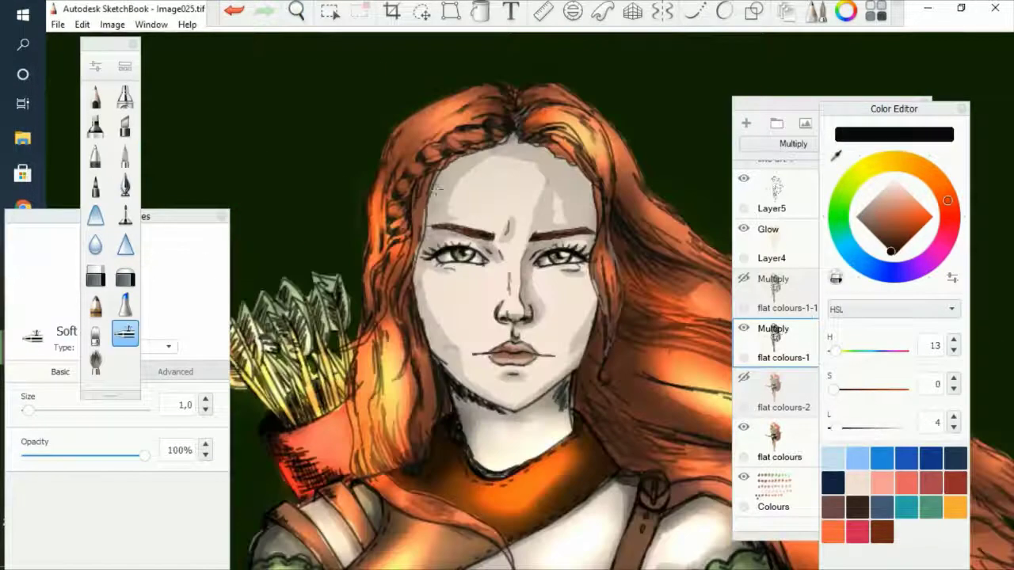
pyautogui.hotkey('ctrl', 'z')
pyautogui.hotkey('ctrl', 'z')
pyautogui.hotkey('ctrl', 'z')
pyautogui.hotkey('ctrl', 'z')
pyautogui.hotkey('ctrl', 'z')
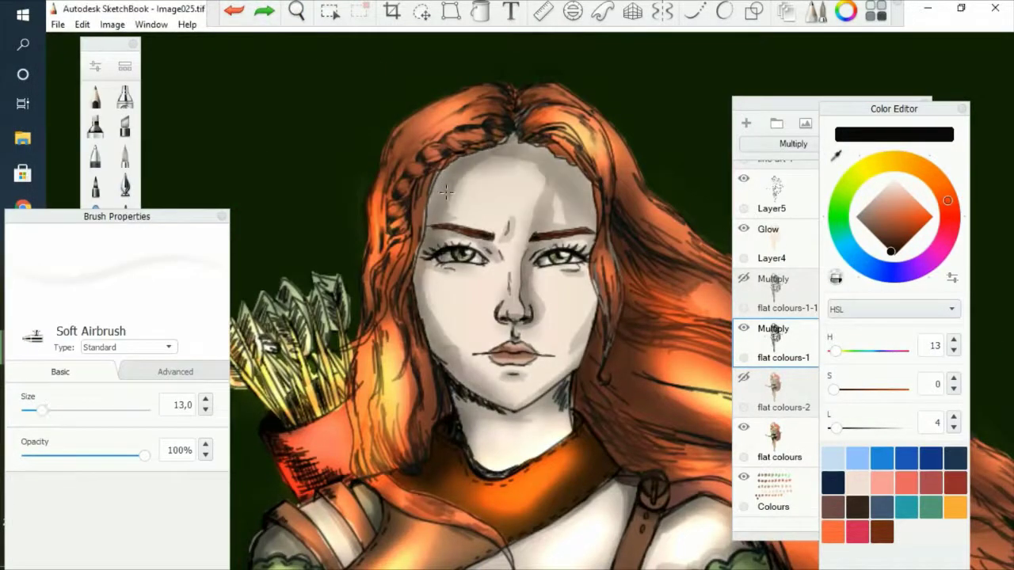
pyautogui.hotkey('ctrl', 'y')
pyautogui.hotkey('ctrl', 'y')
pyautogui.hotkey('ctrl', 'y')
pyautogui.click(296, 12)
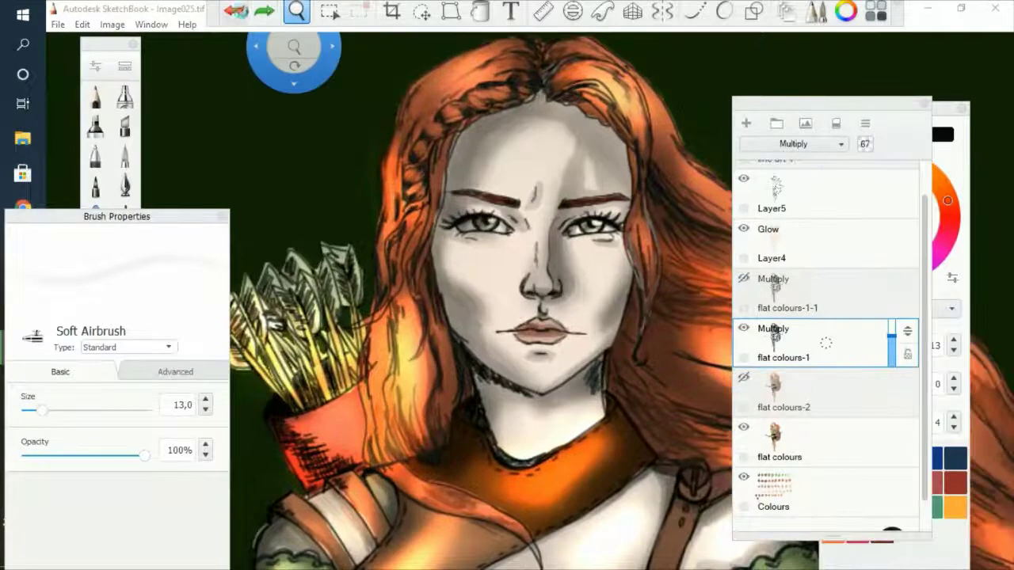
# - Add an Overlay layer above flat colours-1 and airbrush pale peach highlights on the forehead and cheeks, also using the Layer4 Glow layer
pyautogui.click(826, 243)
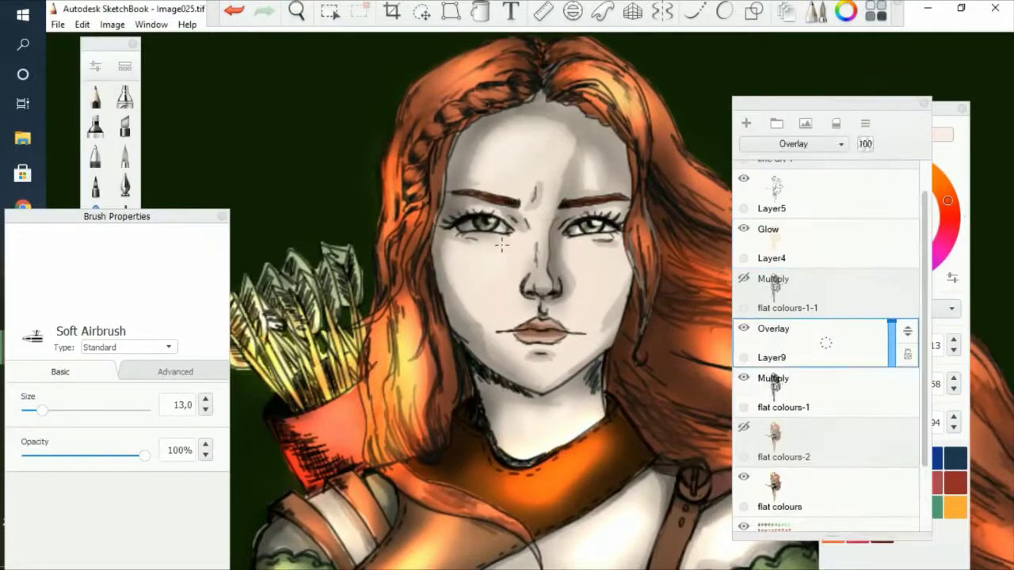
pyautogui.click(768, 237)
pyautogui.click(846, 11)
pyautogui.moveTo(507, 143); pyautogui.dragTo(590, 170)
pyautogui.moveTo(594, 246); pyautogui.dragTo(492, 157)
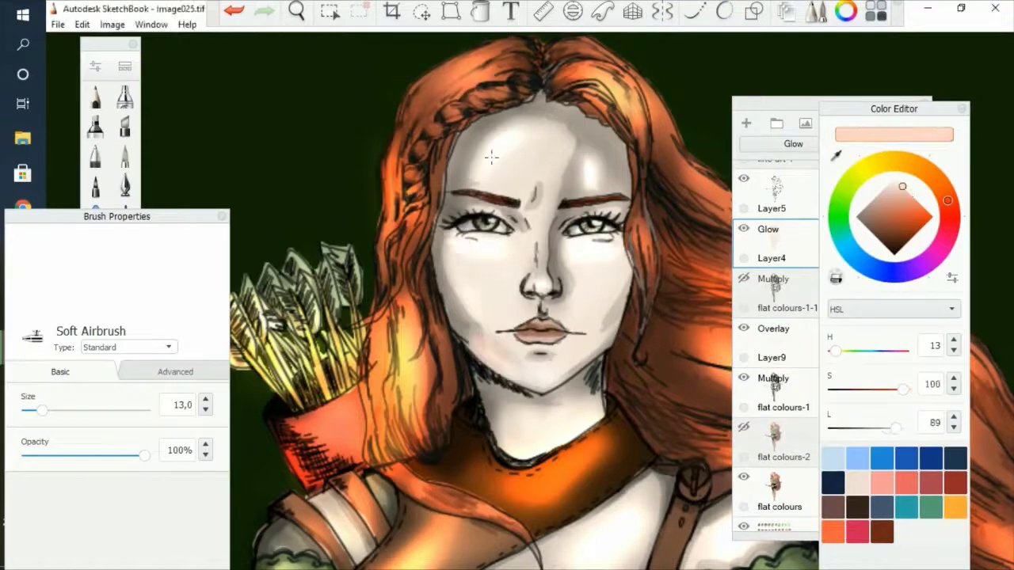
# - Refine the nose shadows on flat colours-1 and airbrush a greyish brown skin tone over the forehead on the flat colours layer
pyautogui.scroll(-5, 480, 224)
pyautogui.scroll(5, 479, 225)
pyautogui.click(776, 392)
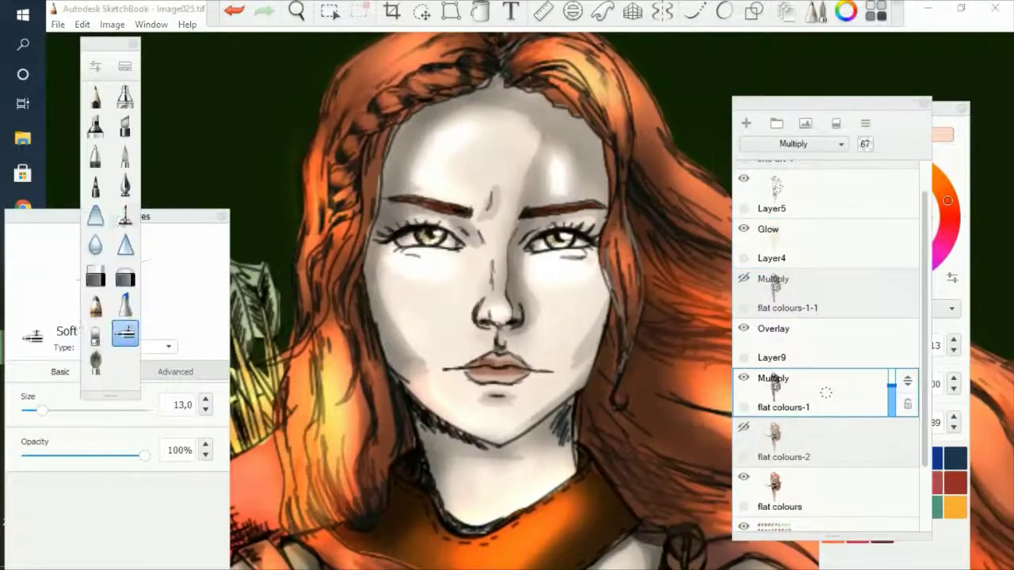
pyautogui.click(124, 214)
pyautogui.click(896, 252)
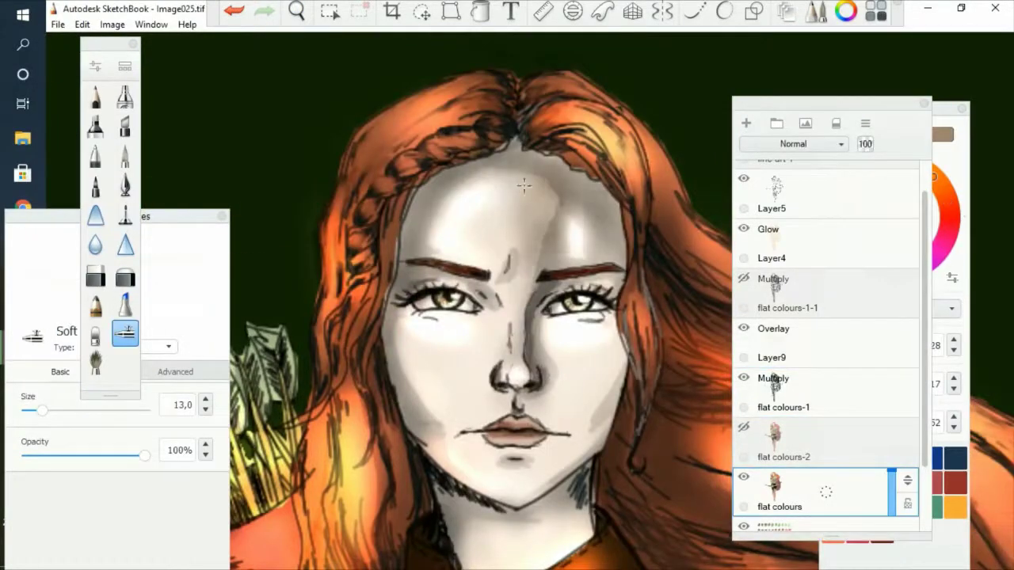
# - Change the background to white and erase the hard-edged forehead shadows on flat colours-1 with a size 6.5 Hard Eraser
pyautogui.scroll(-5, 459, 186)
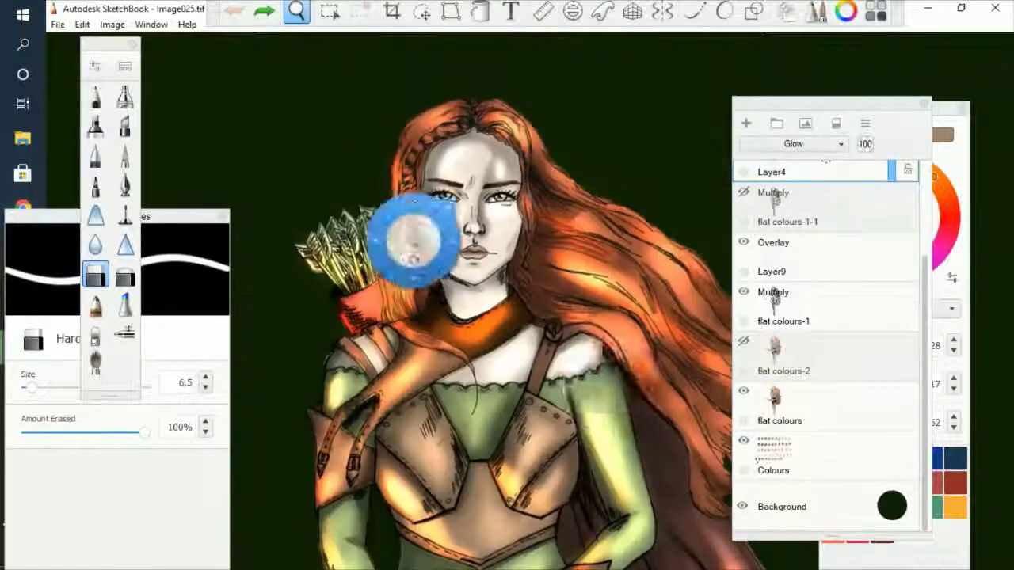
pyautogui.moveTo(396, 227); pyautogui.dragTo(625, 366)
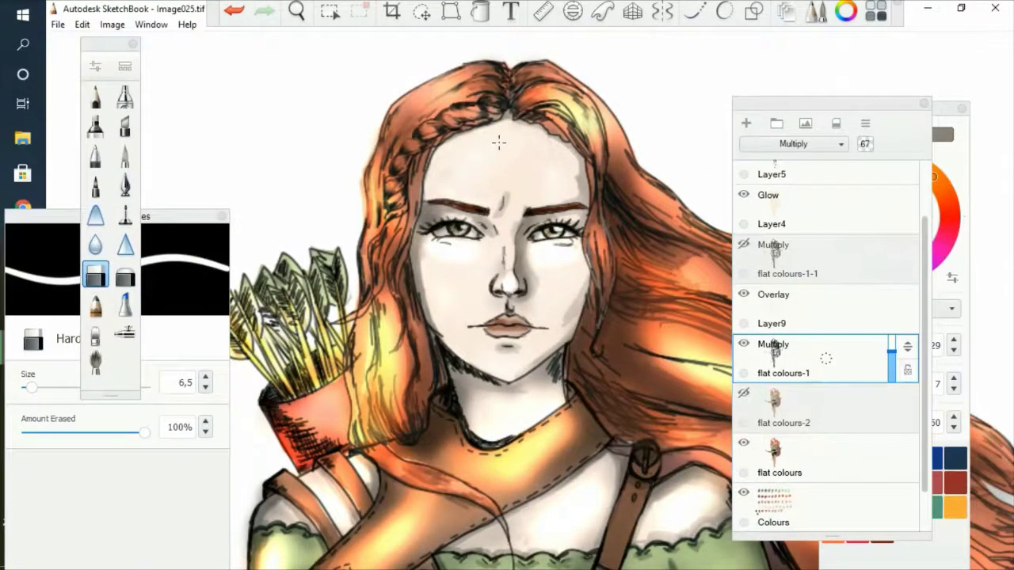
pyautogui.press('e')
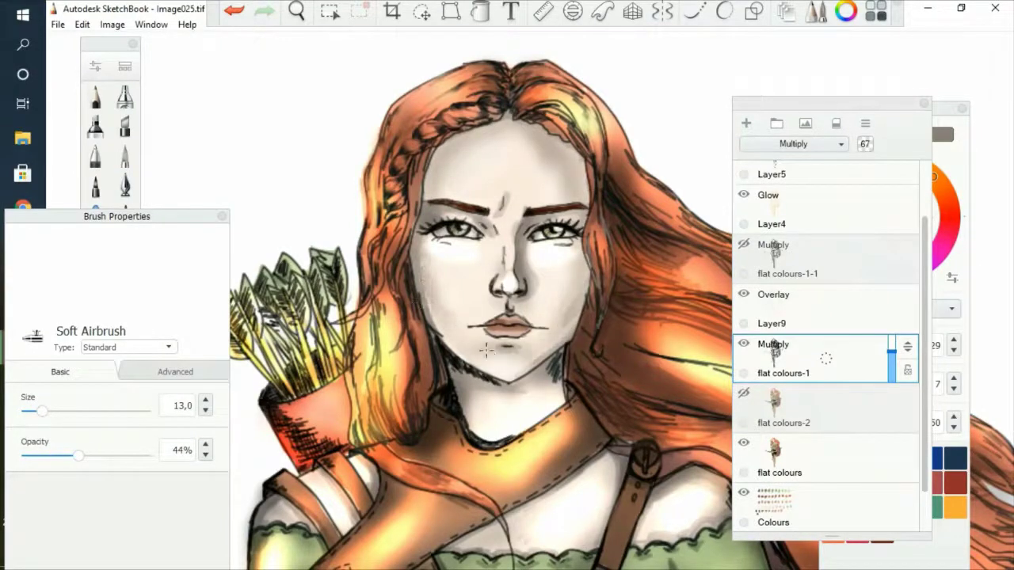
# - Airbrush dark brown contours on flat colours-1 and pale cream face highlights on Overlay Layer9, using size 5.3 and 77% opacity
pyautogui.scroll(-5, 486, 350)
pyautogui.scroll(6, 487, 350)
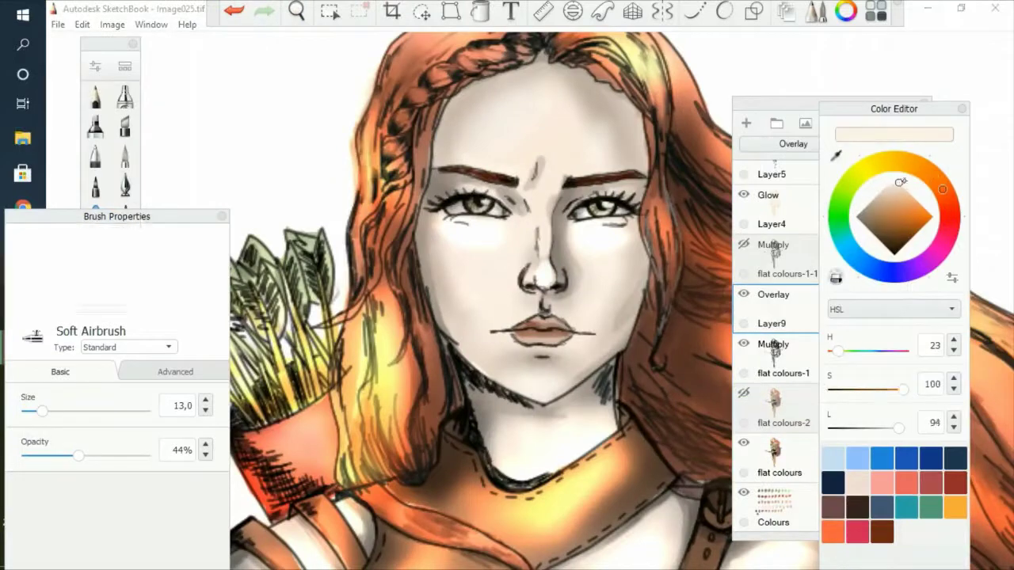
pyautogui.moveTo(900, 182); pyautogui.dragTo(897, 182)
pyautogui.click(775, 349)
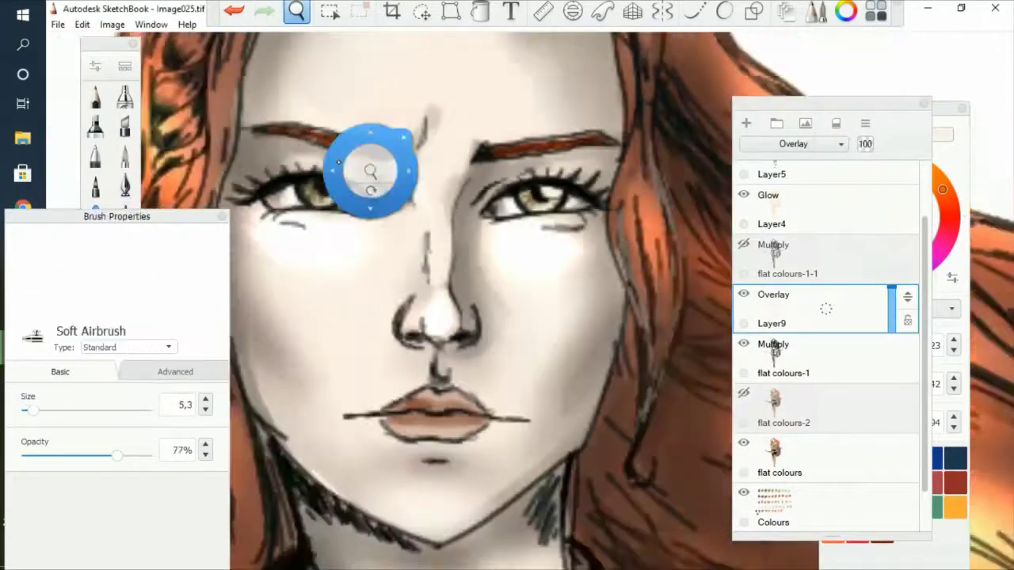
pyautogui.moveTo(373, 163); pyautogui.dragTo(449, 108)
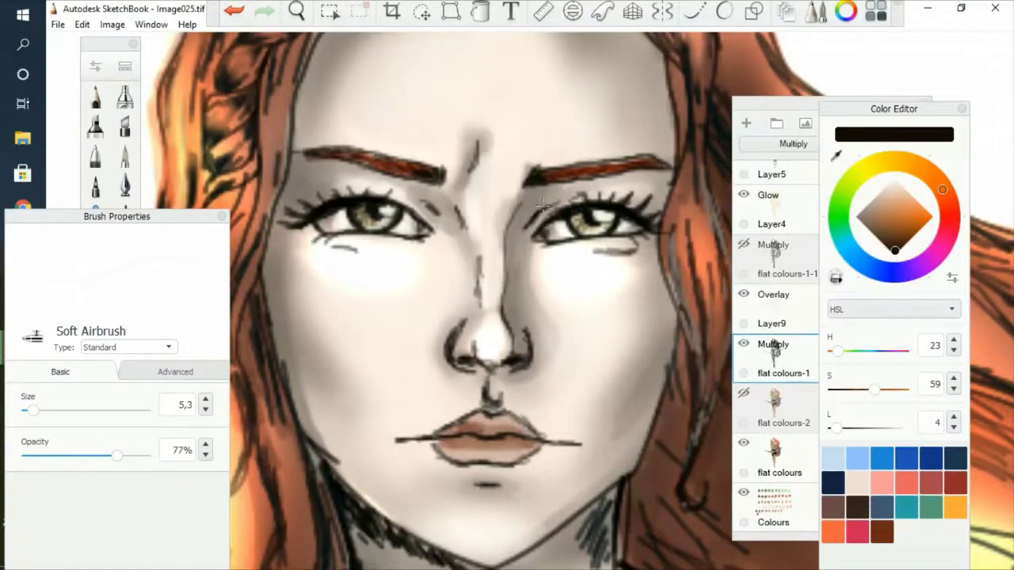
pyautogui.moveTo(532, 363); pyautogui.dragTo(517, 276)
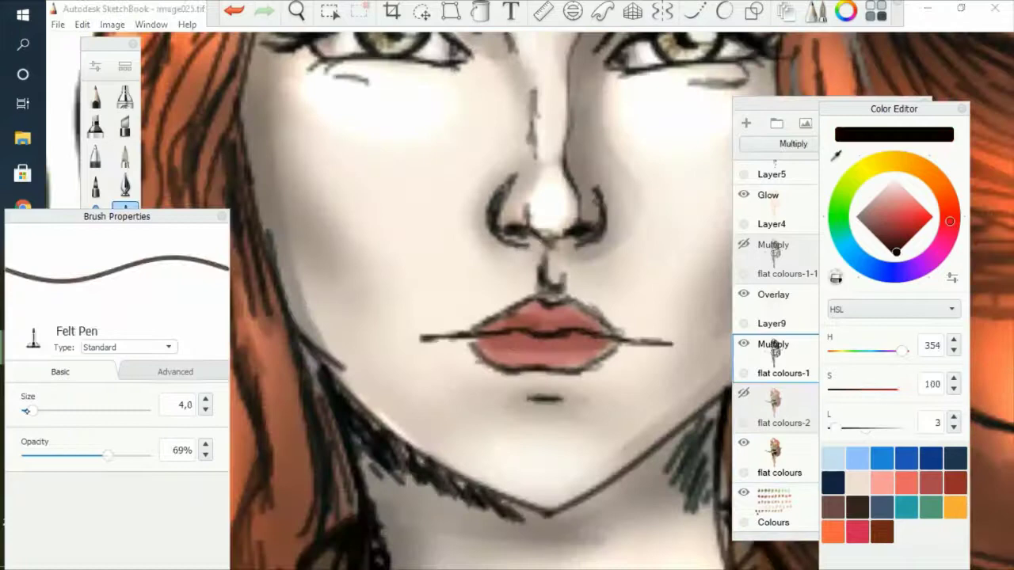
# - Set the Felt Pen to size 0.6 and draw near-black lip creases on flat colours-1, with light lip highlights on Overlay Layer9
pyautogui.press('[')
pyautogui.press('[')
pyautogui.press('[')
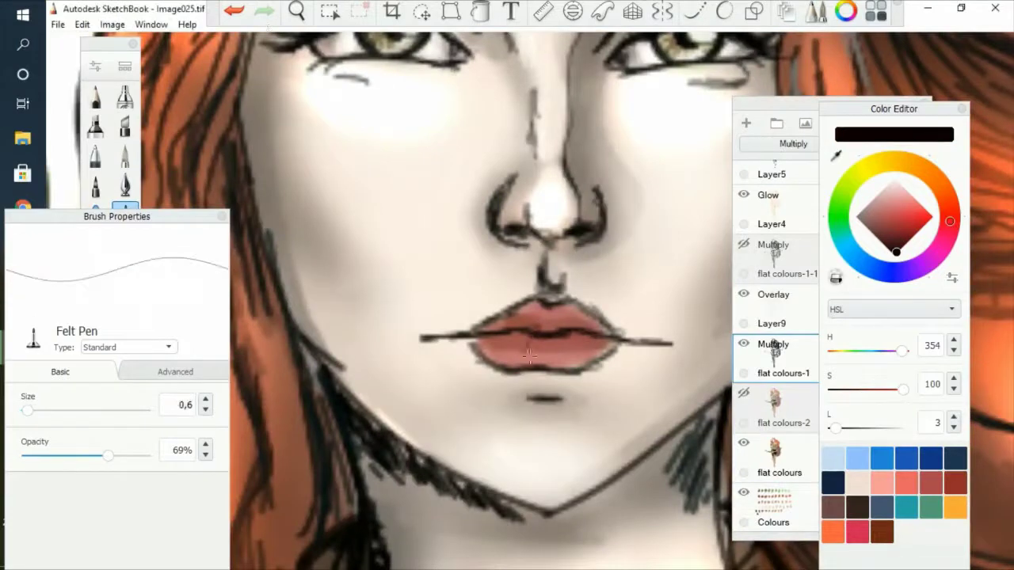
pyautogui.click(773, 305)
pyautogui.click(894, 179)
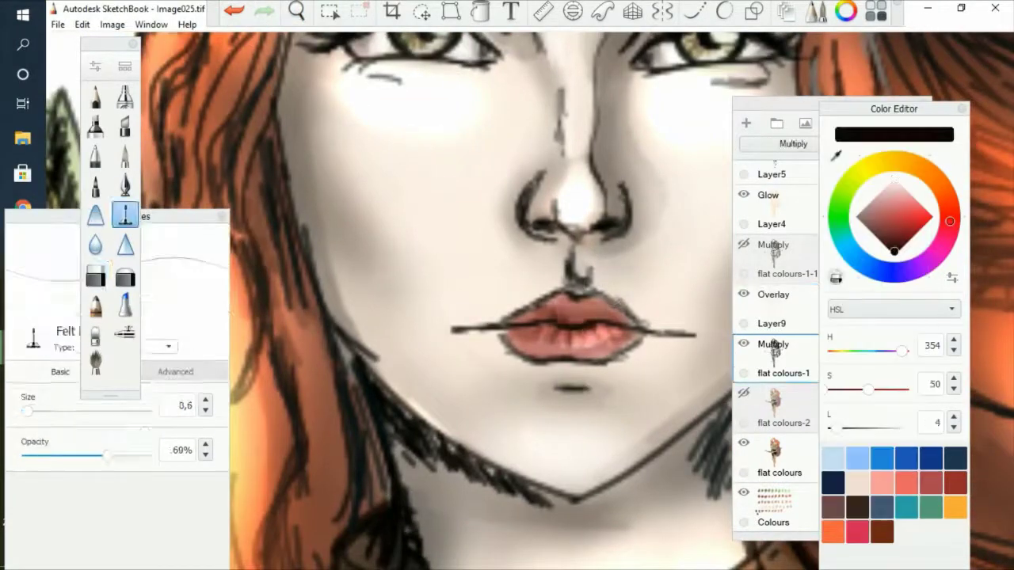
# - Add light peach highlights to the lips and forehead on the Layer4 Glow layer, using the Soft Airbrush at 95% opacity for the forehead
pyautogui.click(768, 195)
pyautogui.click(896, 183)
pyautogui.click(124, 214)
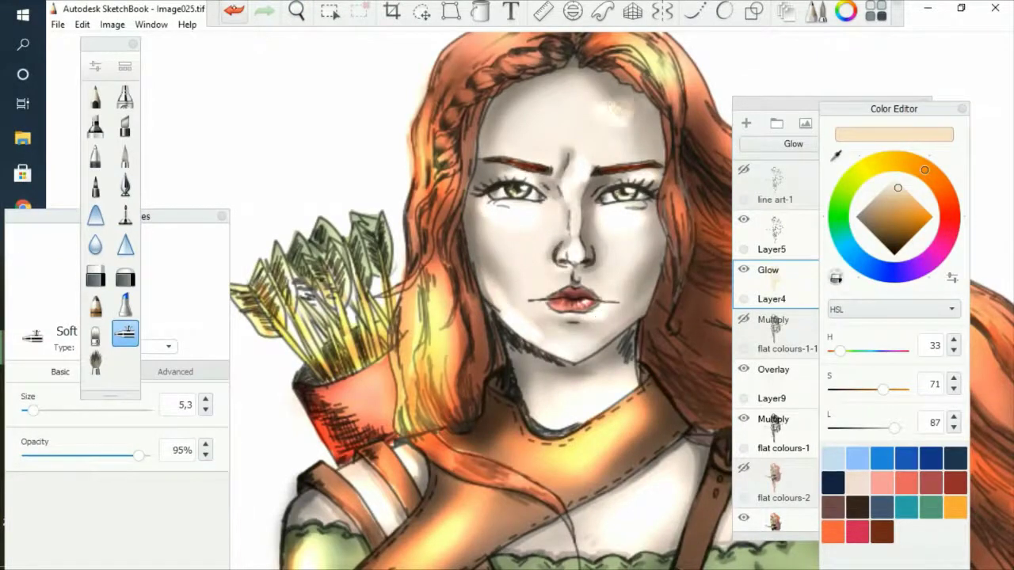
pyautogui.click(124, 333)
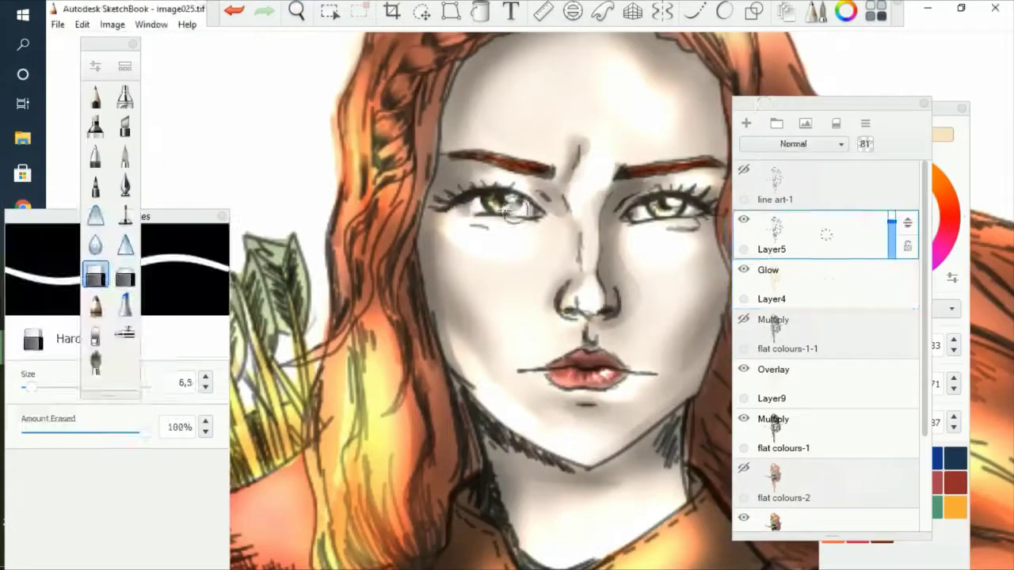
# - Clean up and redraw the eye outlines on Layer5 with a near-black Felt Pen at size 0.6 and 69% opacity
pyautogui.click(124, 215)
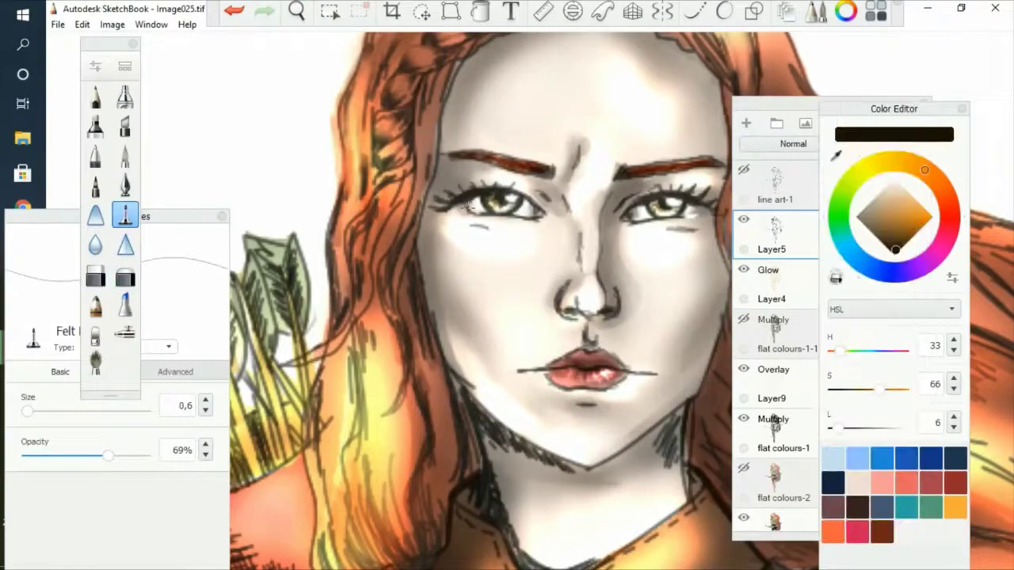
pyautogui.scroll(-3, 689, 217)
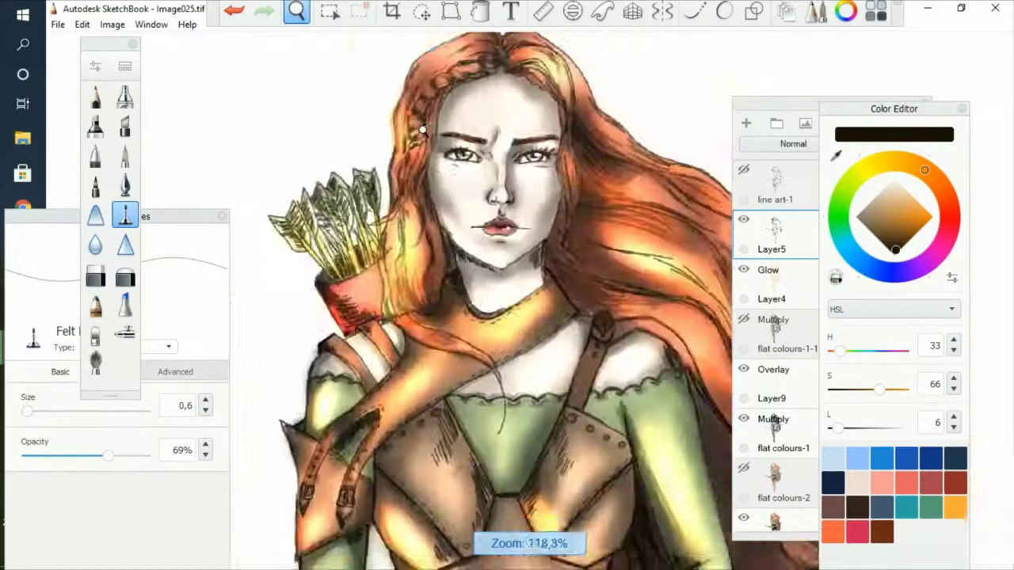
pyautogui.scroll(3, 520, 129)
pyautogui.scroll(-3, 507, 288)
pyautogui.scroll(3, 509, 332)
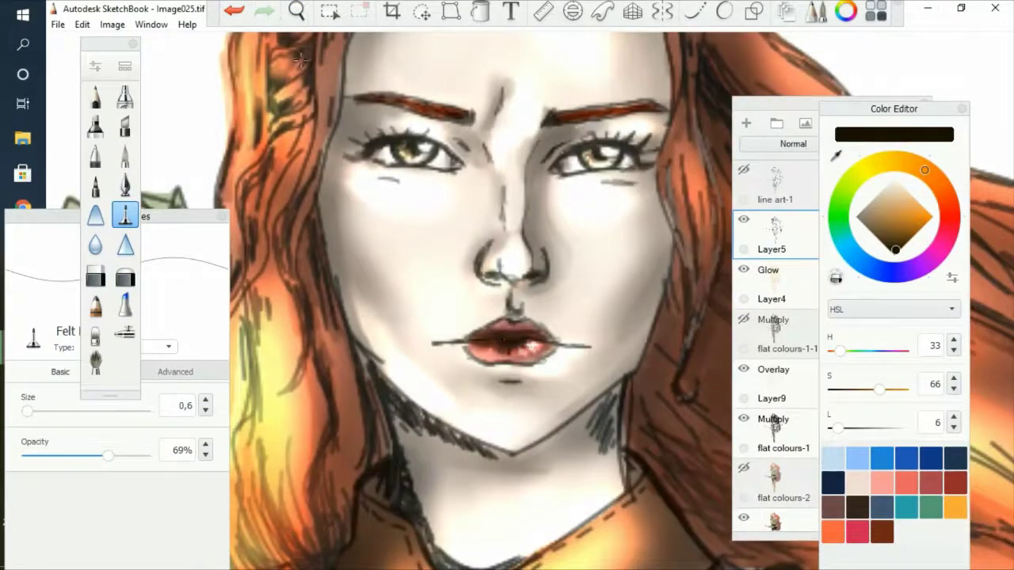
# - Darken the lips on flat colours-1 and airbrush a soft pink blush on the cheeks on flat colours, at size 18.2 and 32% opacity
pyautogui.click(825, 433)
pyautogui.scroll(-3, 514, 331)
pyautogui.scroll(3, 554, 238)
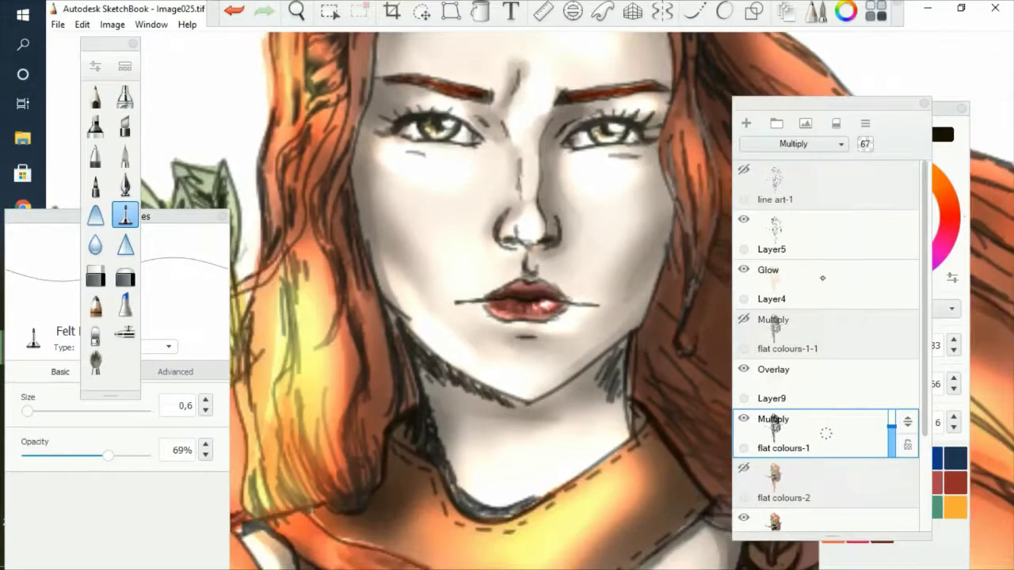
pyautogui.scroll(-2, 592, 189)
pyautogui.keyDown('alt'); pyautogui.click(512, 215); pyautogui.keyUp('alt')
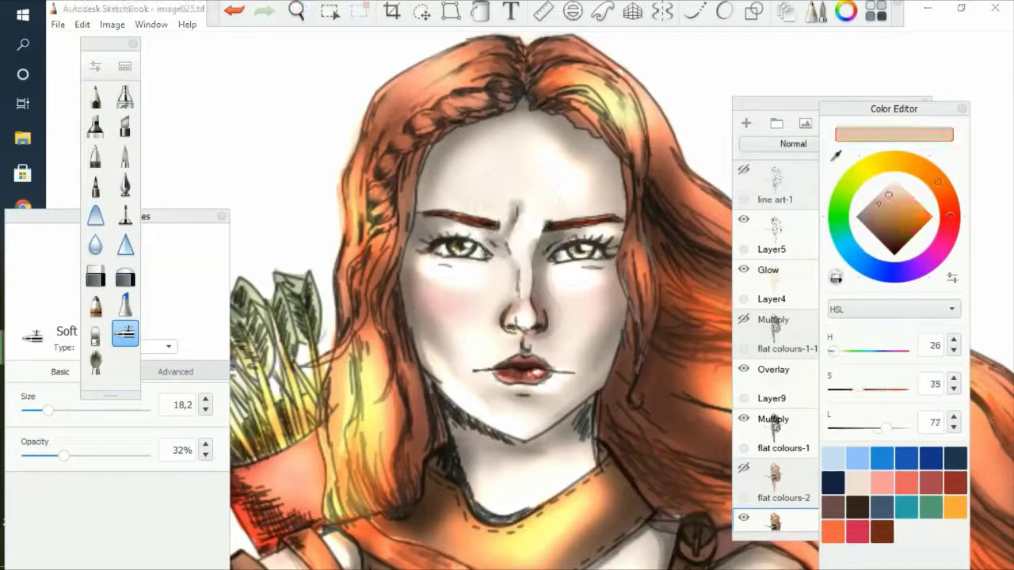
# - Outline loose strands over both sides of the forehead on Layer5, then lasso and airbrush them reddish brown at size 18.2 and 93% opacity
pyautogui.scroll(-2, 509, 249)
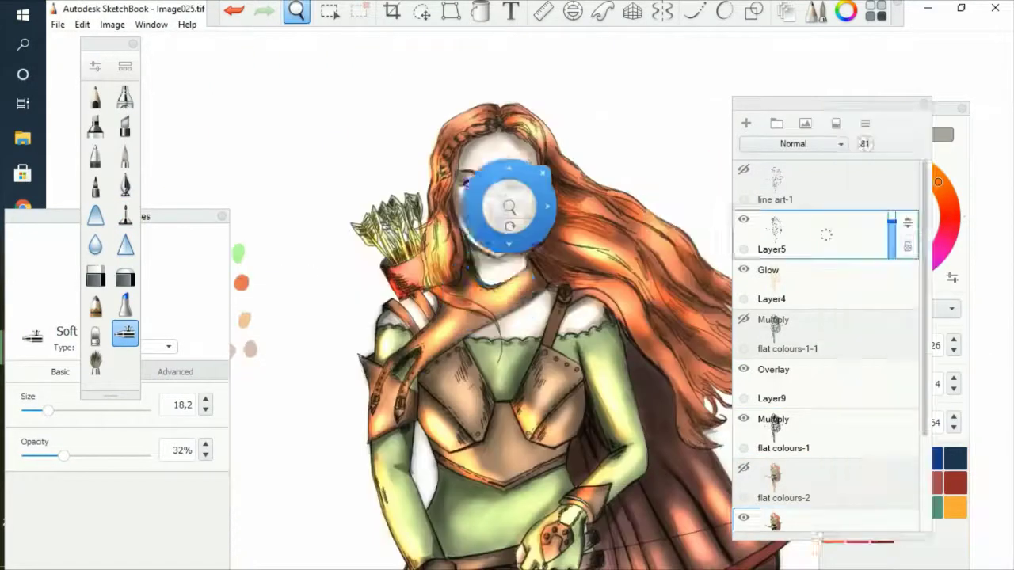
pyautogui.scroll(3, 513, 198)
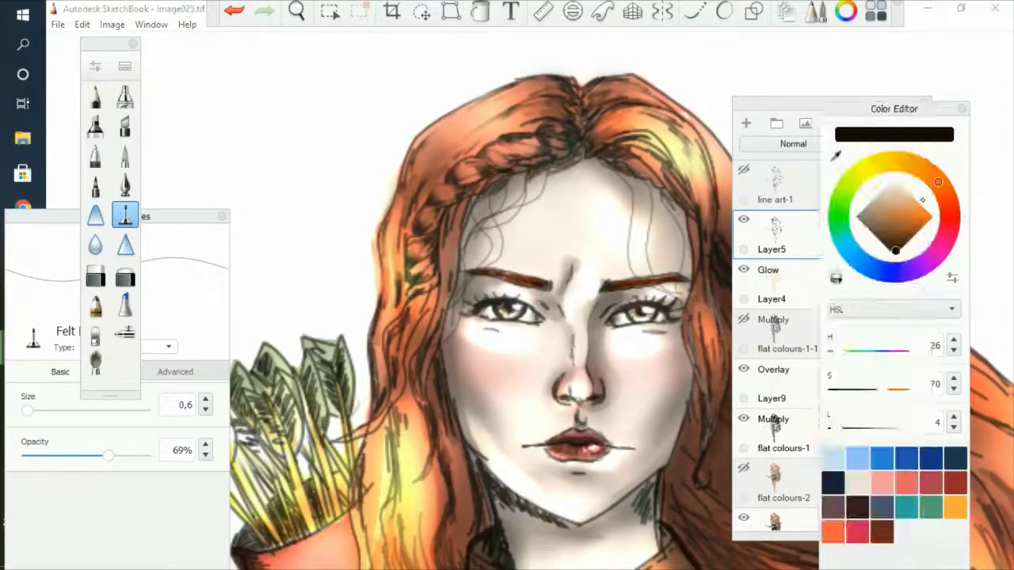
pyautogui.click(329, 11)
pyautogui.click(560, 44)
pyautogui.moveTo(529, 168)
pyautogui.mouseDown()
pyautogui.moveTo(536, 172)
pyautogui.moveTo(475, 245)
pyautogui.moveTo(499, 206)
pyautogui.mouseUp()
pyautogui.moveTo(606, 158); pyautogui.dragTo(609, 164)
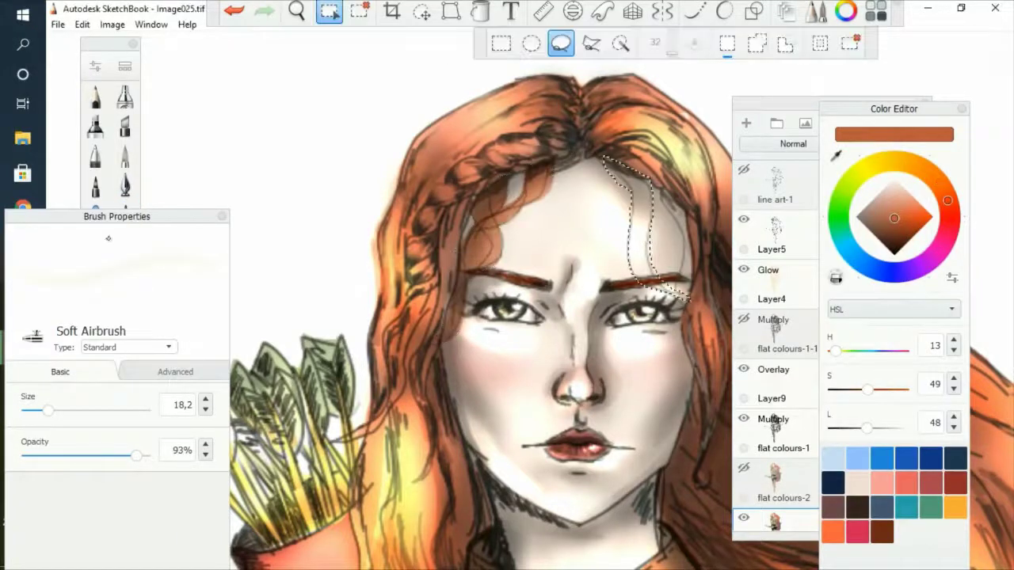
# - Draw fine black hair lines inside the forehead strands on Layer5 with the Felt Pen at size 0.6, using Steady Stroke at 34
pyautogui.click(842, 235)
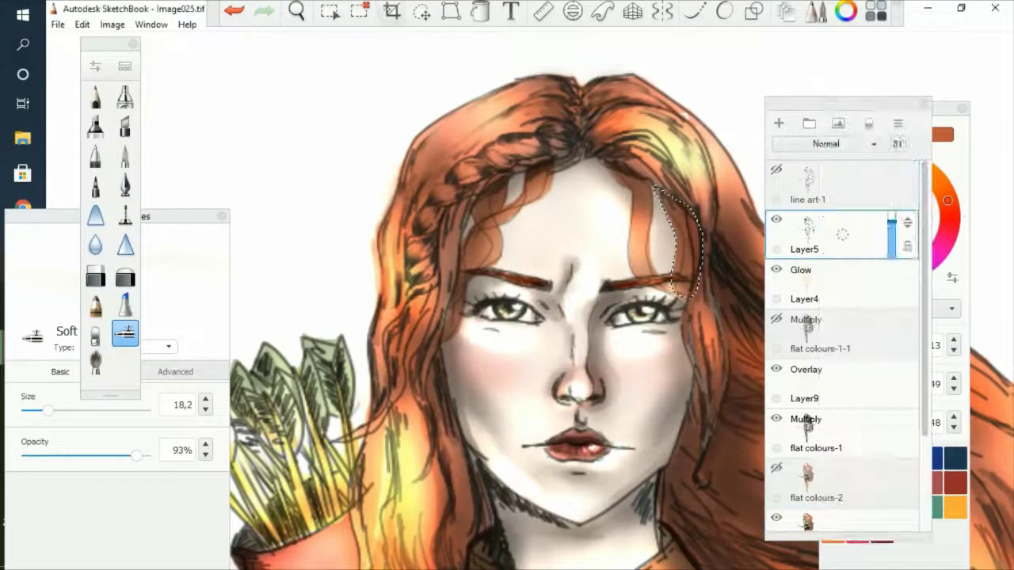
pyautogui.click(124, 215)
pyautogui.click(694, 11)
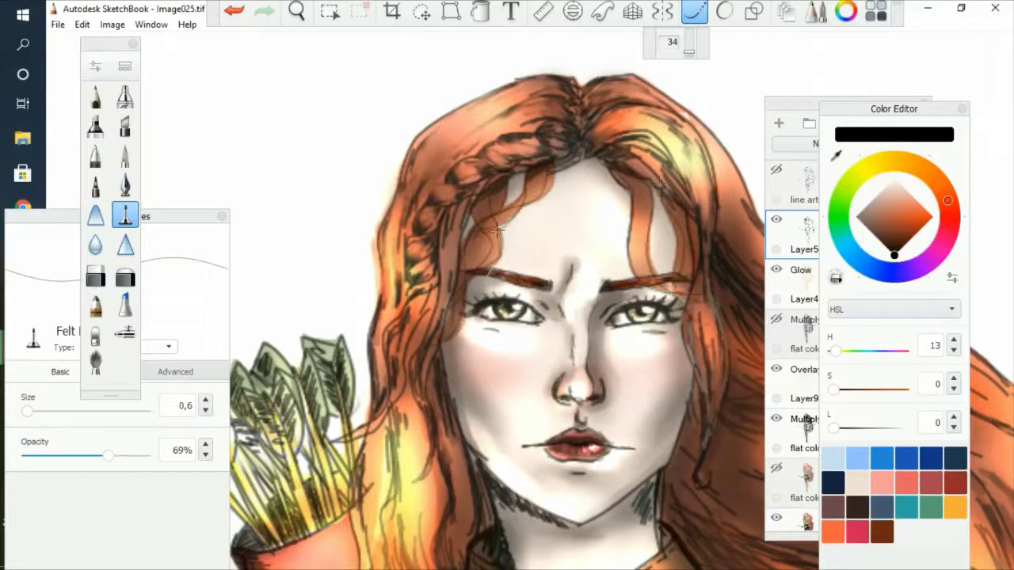
pyautogui.press('Escape')
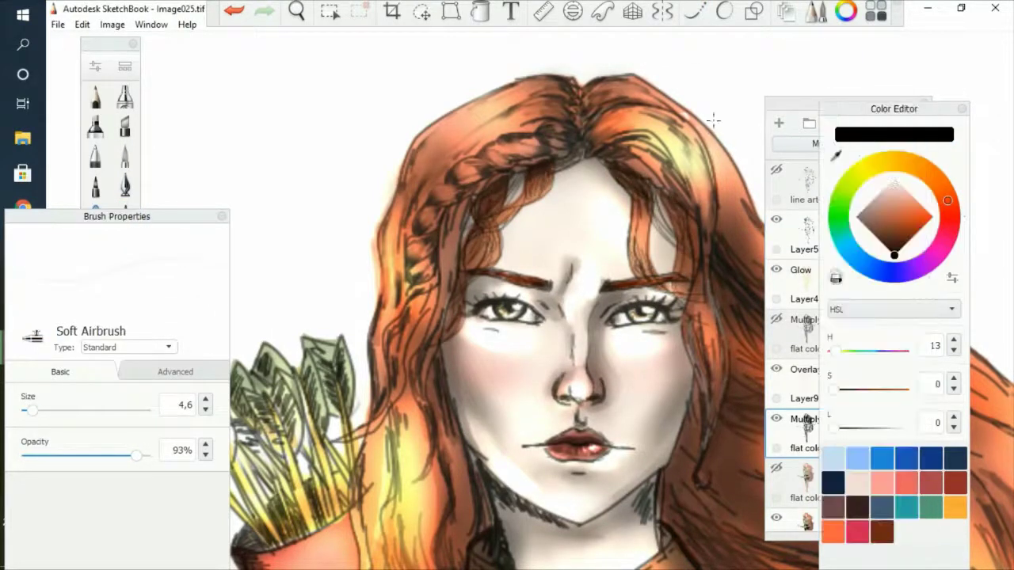
# - Colour the forehead strands with size 4.6 orange airbrush and brown paintbrush tones, and add thin dark brown flyaway hairs with the Felt Pen
pyautogui.keyDown('alt'); pyautogui.click(488, 213); pyautogui.keyUp('alt')
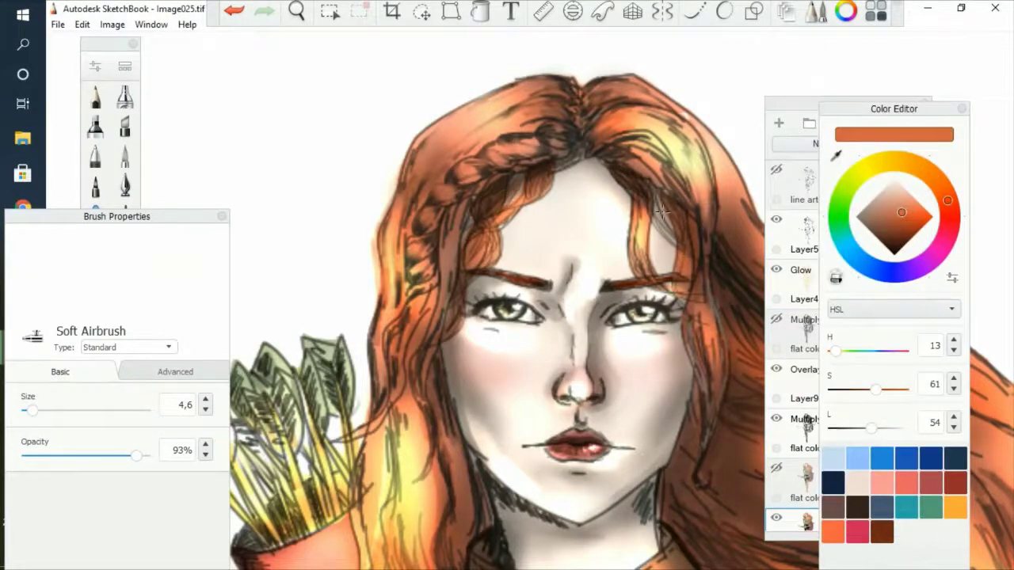
pyautogui.scroll(5, 644, 207)
pyautogui.keyDown('alt'); pyautogui.click(507, 283); pyautogui.keyUp('alt')
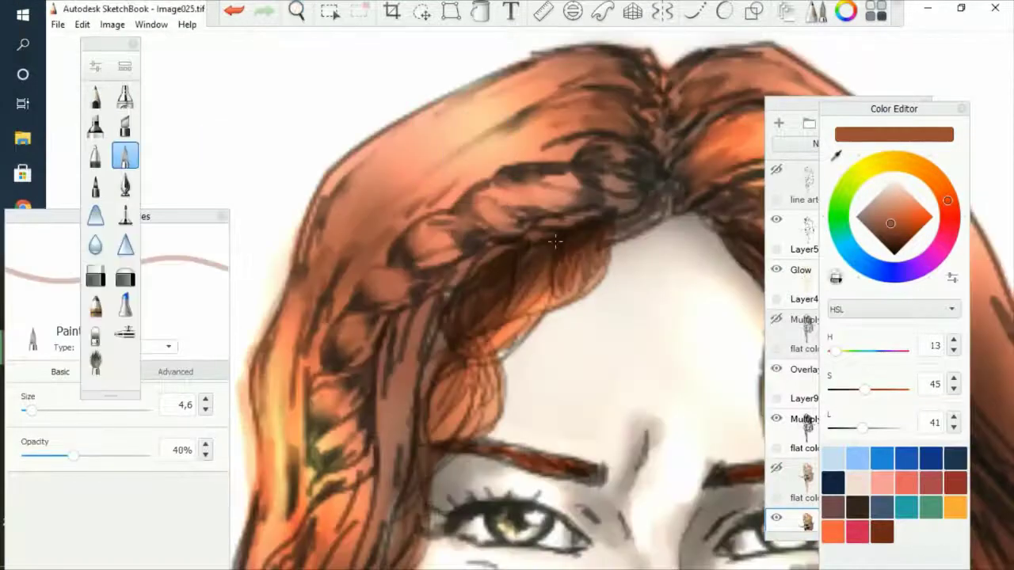
pyautogui.scroll(-4, 503, 279)
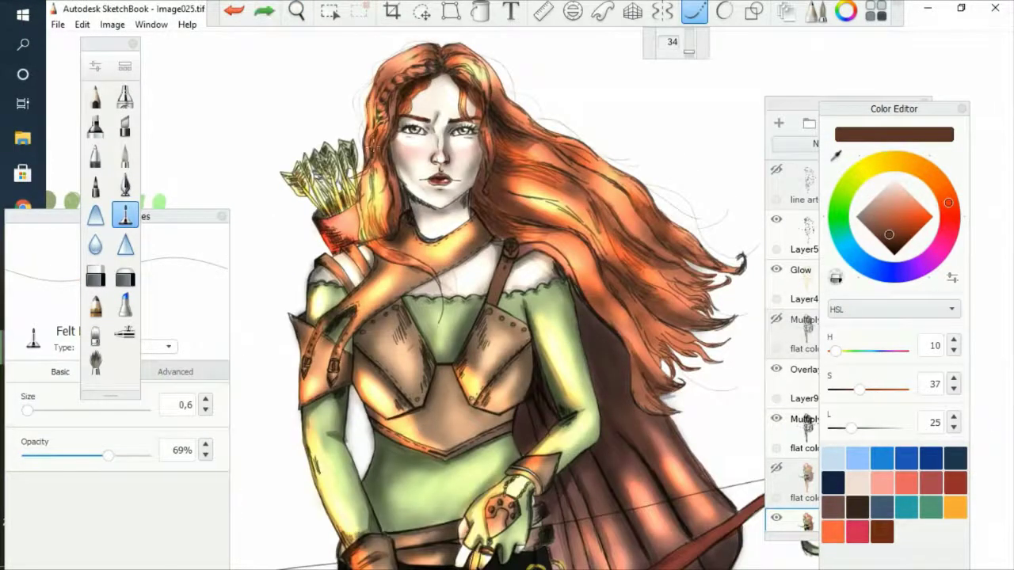
# - Merge the artwork into flat colours and erase colour spill around the figure with the Hard Eraser at size 3.9 and 17% erased
pyautogui.scroll(5, 412, 119)
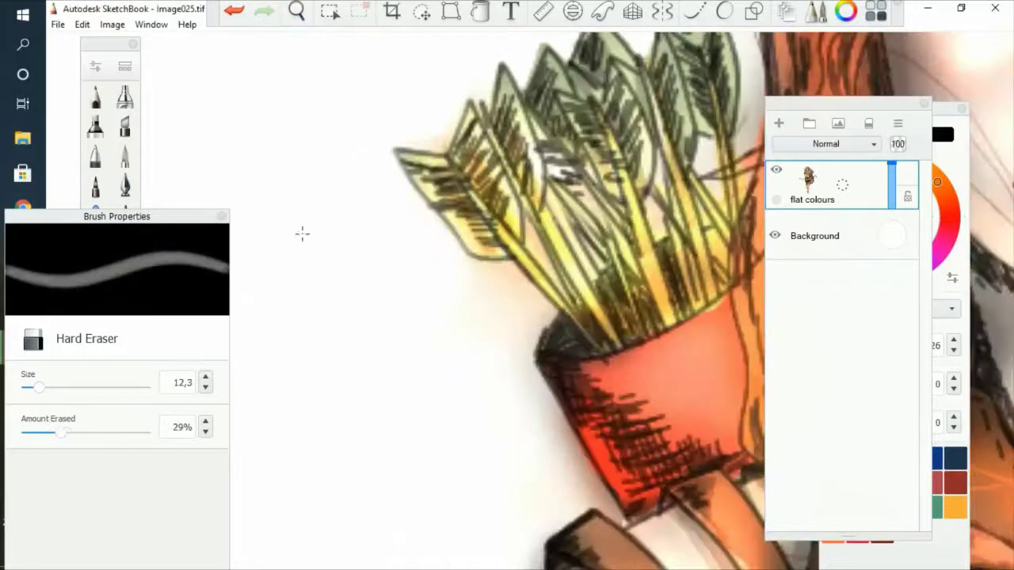
pyautogui.moveTo(61, 434); pyautogui.dragTo(50, 434)
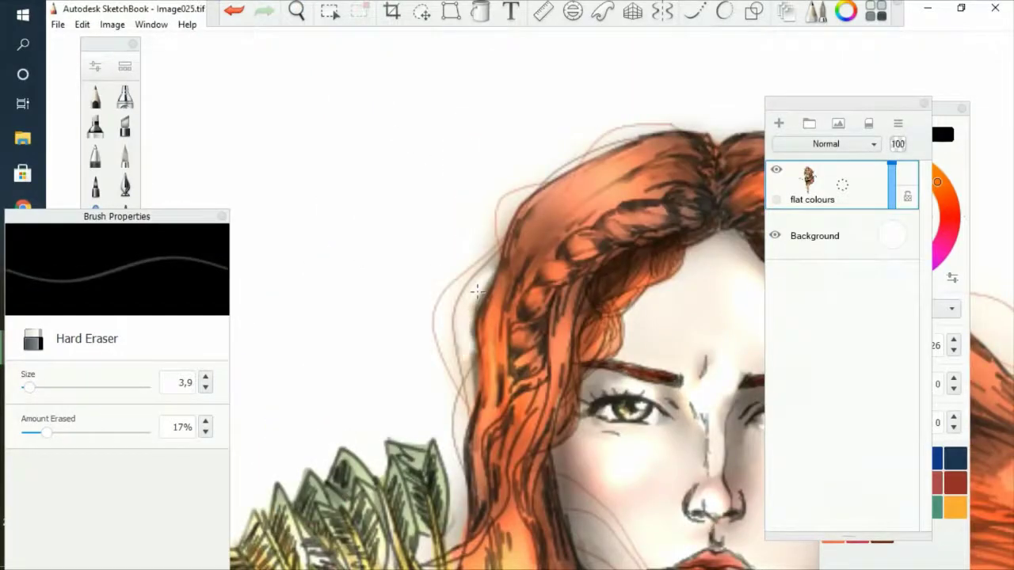
pyautogui.press('Home')
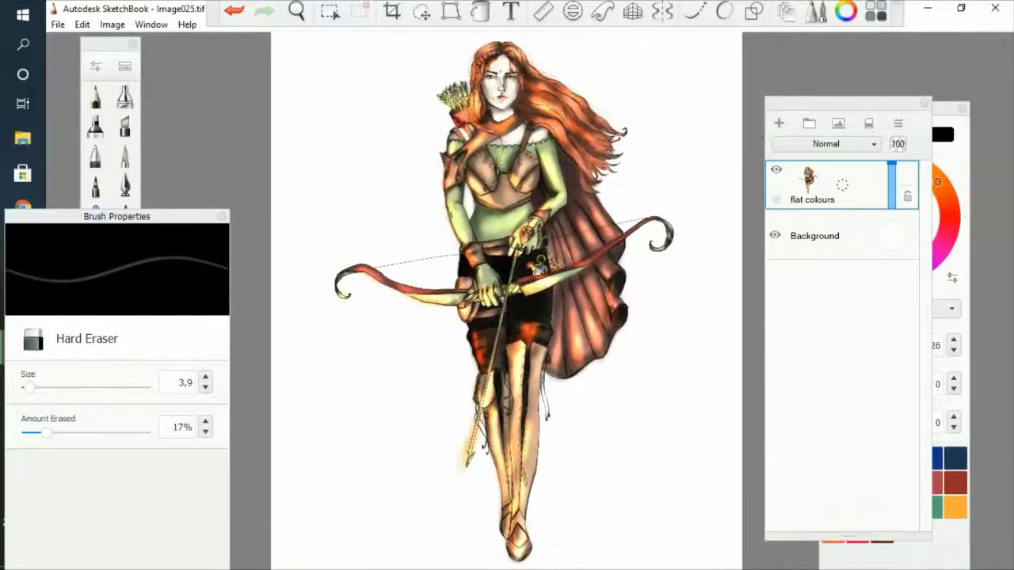
pyautogui.scroll(6, 496, 165)
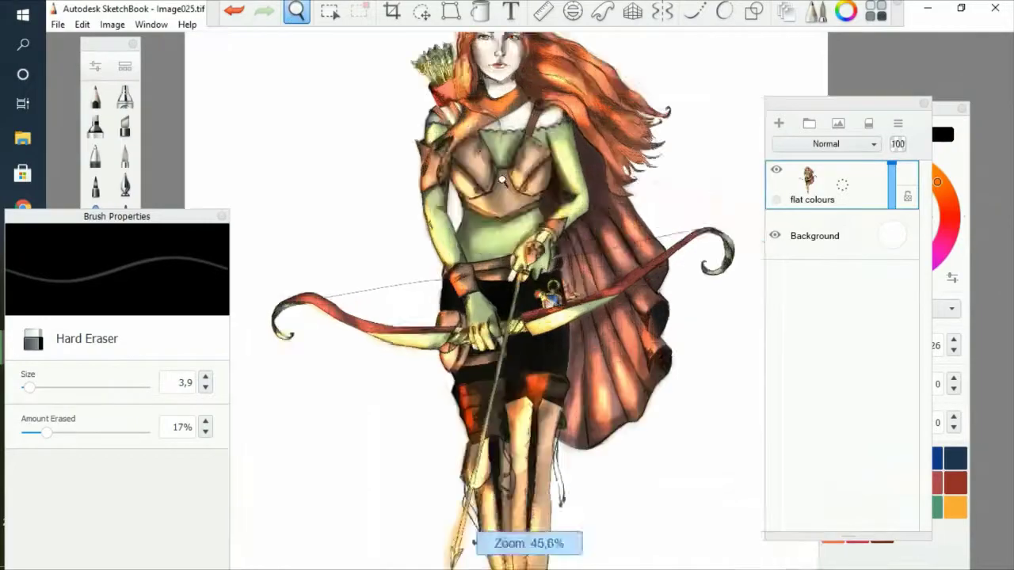
pyautogui.scroll(-3, 497, 301)
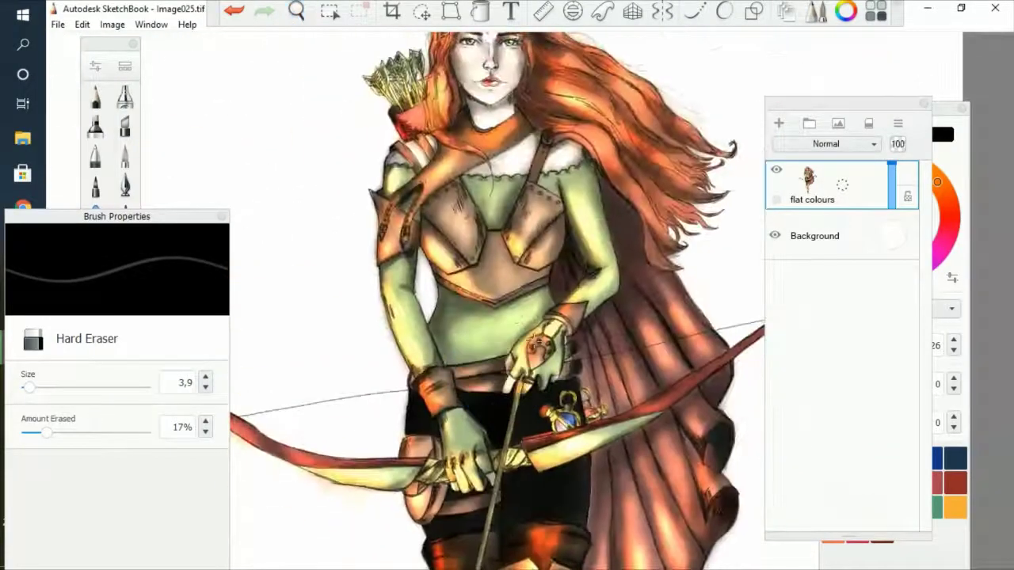
pyautogui.scroll(4, 522, 148)
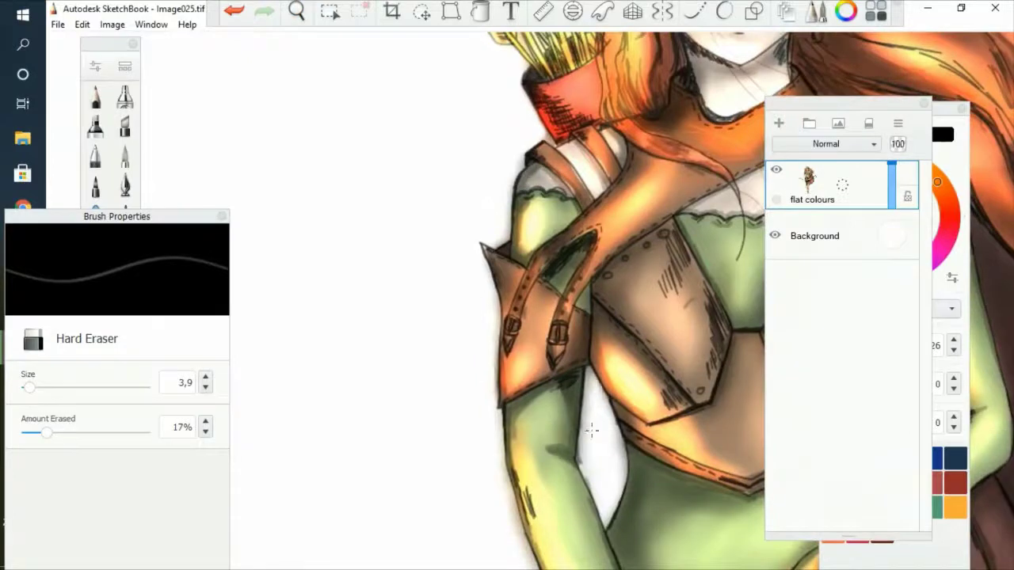
# - Change the Background to muted brown and erase colour spill around the bow with the Hard Eraser at size 7.8
pyautogui.scroll(-2, 430, 306)
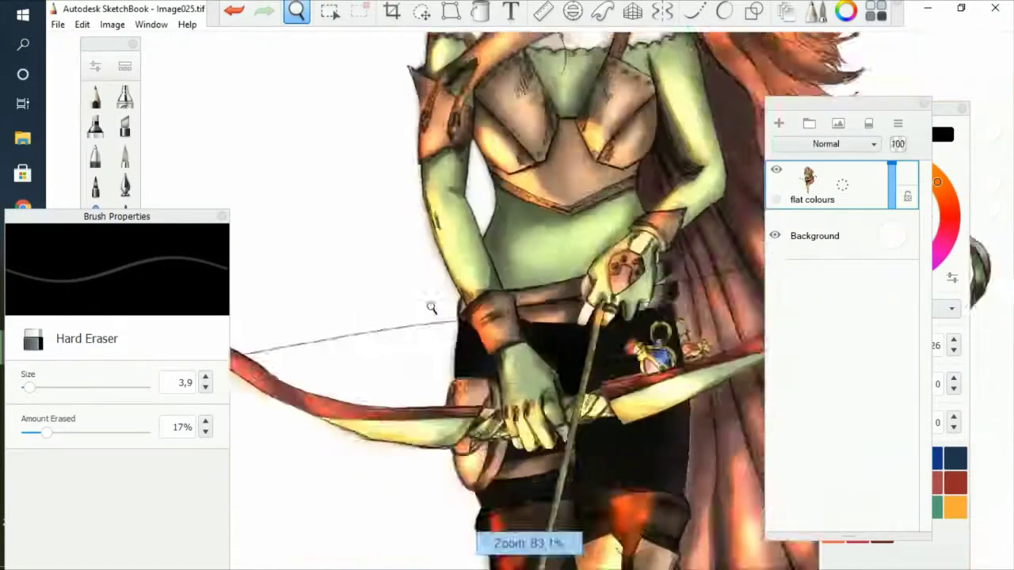
pyautogui.scroll(4, 602, 316)
pyautogui.moveTo(602, 317); pyautogui.dragTo(651, 377)
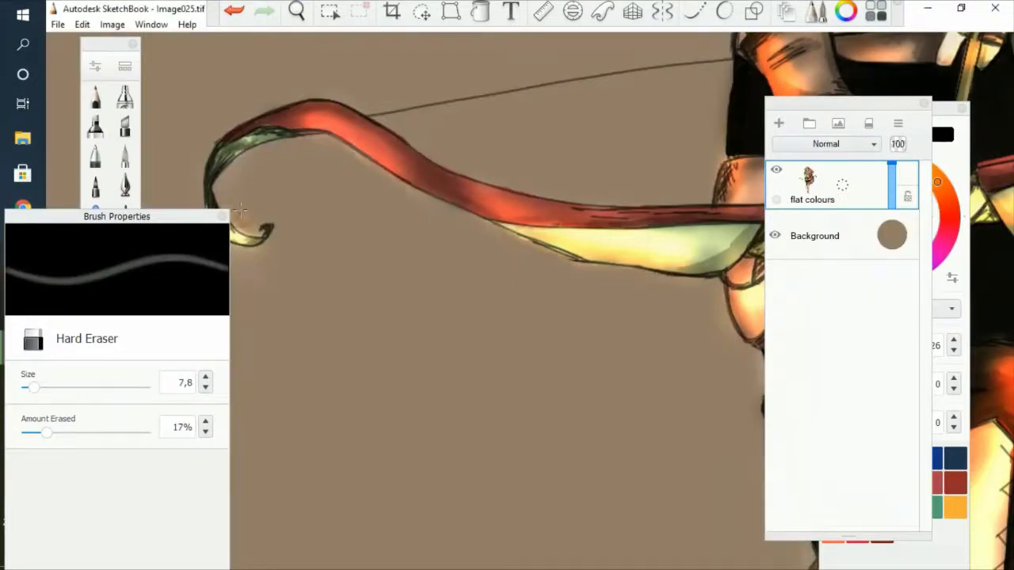
# - Lasso the areas along both sides of the arrow and its head, erasing the surrounding glow with the Hard Eraser at size 13.6
pyautogui.press('space')
pyautogui.moveTo(430, 203)
pyautogui.mouseDown()
pyautogui.moveTo(464, 204)
pyautogui.moveTo(480, 165)
pyautogui.moveTo(460, 293)
pyautogui.moveTo(486, 290)
pyautogui.mouseUp()
pyautogui.moveTo(511, 117)
pyautogui.mouseDown()
pyautogui.moveTo(477, 149)
pyautogui.moveTo(525, 120)
pyautogui.mouseUp()
pyautogui.press('m')
pyautogui.press('e')
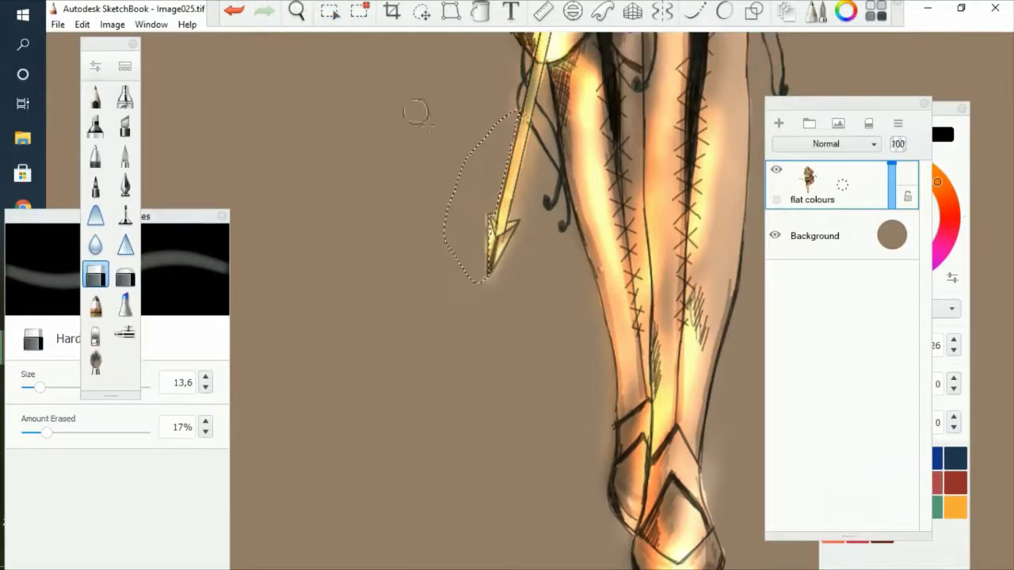
pyautogui.press('m')
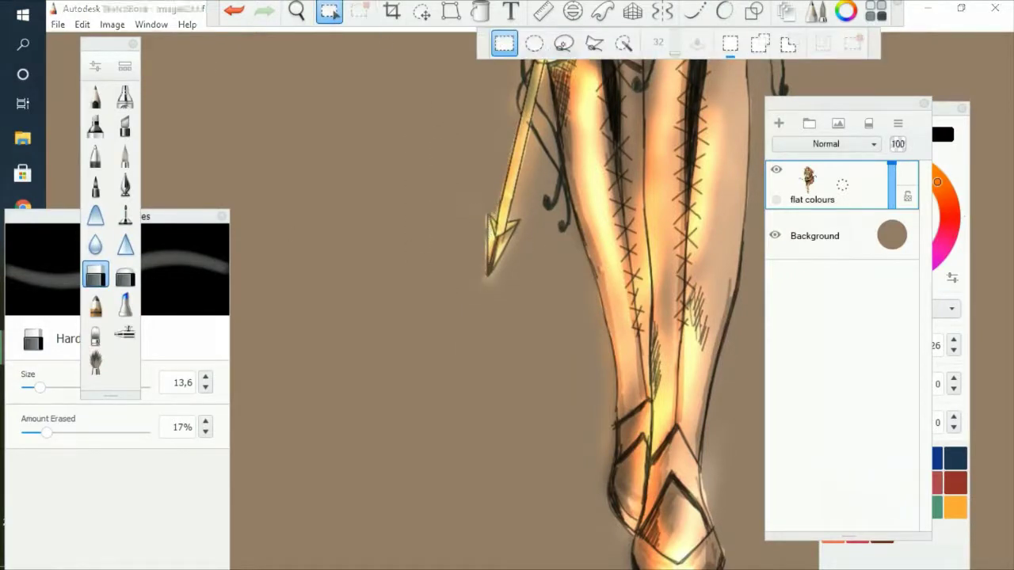
pyautogui.moveTo(537, 142); pyautogui.dragTo(545, 196)
pyautogui.press('e')
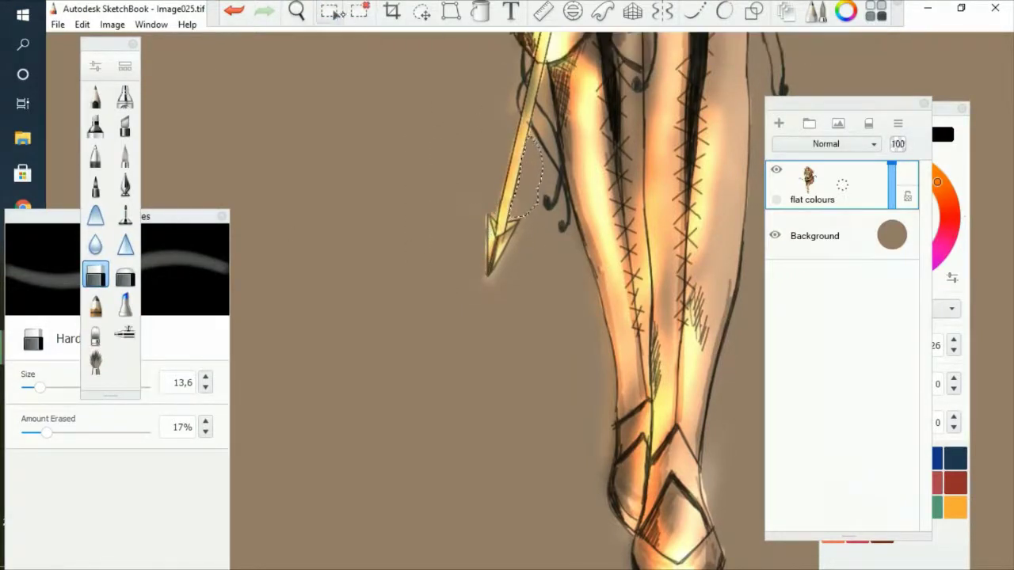
pyautogui.press('m')
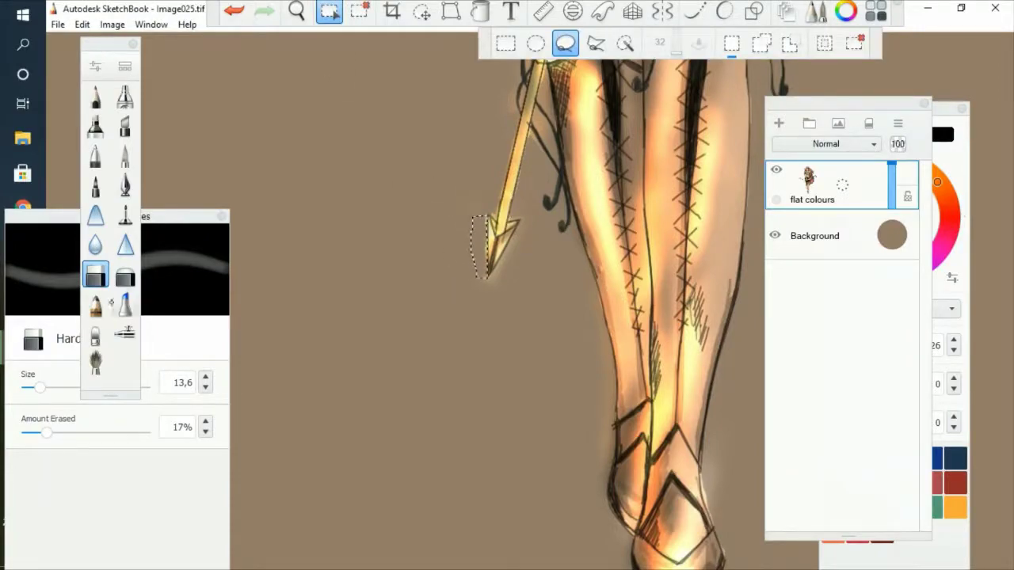
pyautogui.press('space')
pyautogui.moveTo(479, 261); pyautogui.dragTo(496, 305)
# - Change the Background colour to a pale yellow-green
pyautogui.click(892, 235)
pyautogui.moveTo(935, 236); pyautogui.dragTo(883, 226)
pyautogui.scroll(4, 373, 102)
pyautogui.click(961, 102)
pyautogui.scroll(-1, 428, 104)
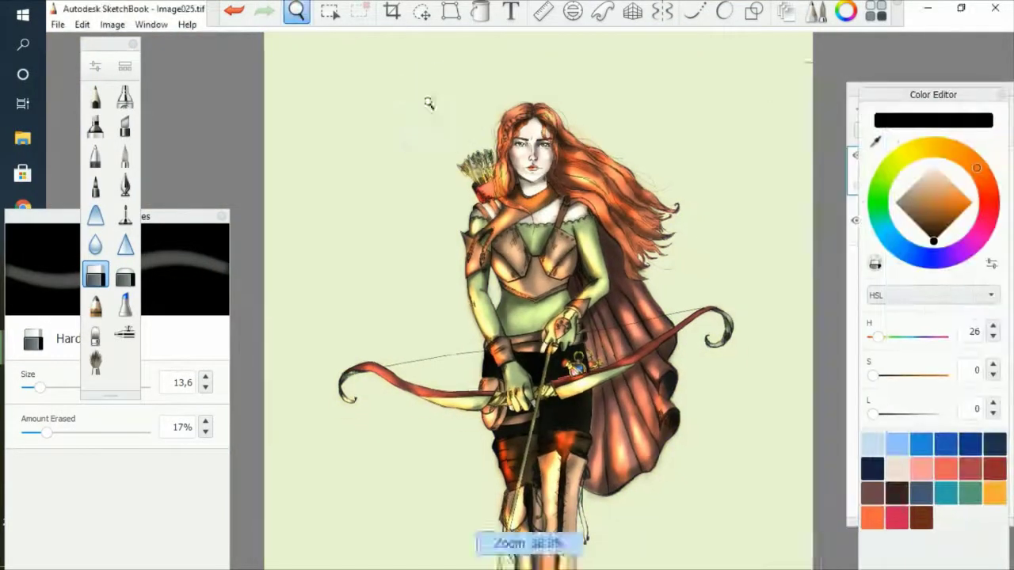
pyautogui.scroll(-1, 428, 103)
pyautogui.scroll(3, 649, 397)
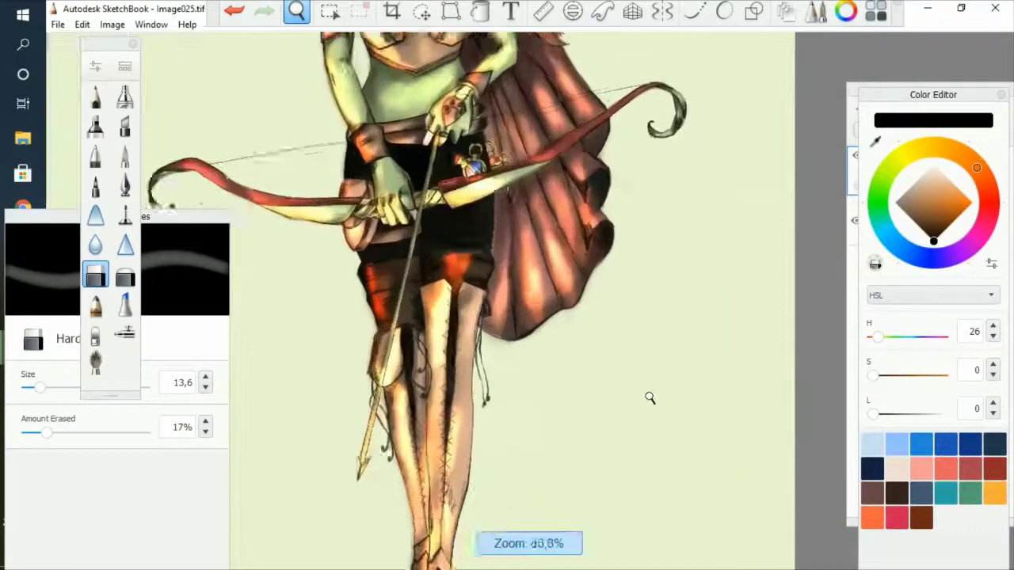
pyautogui.moveTo(634, 127); pyautogui.dragTo(650, 403)
pyautogui.scroll(4, 582, 283)
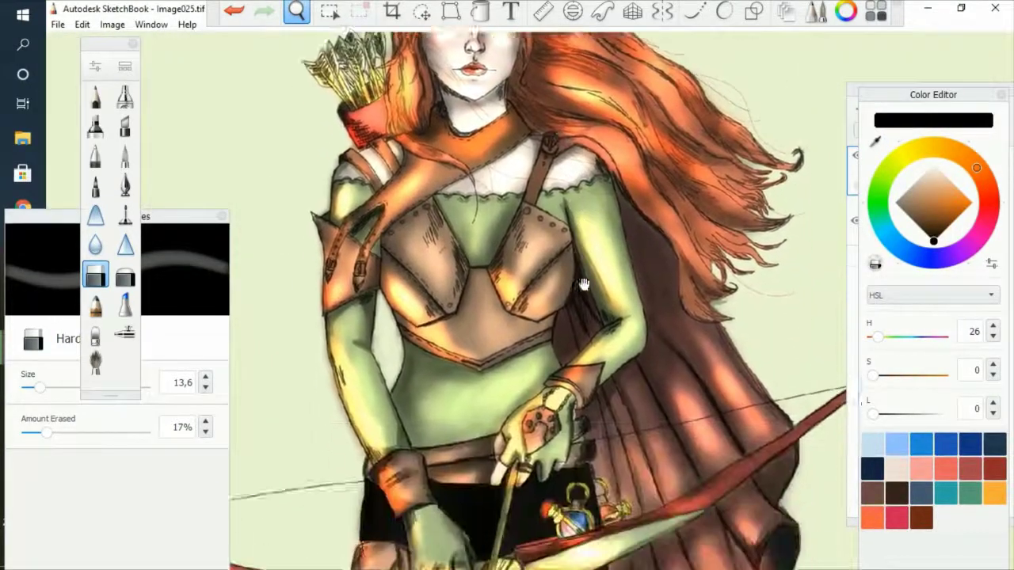